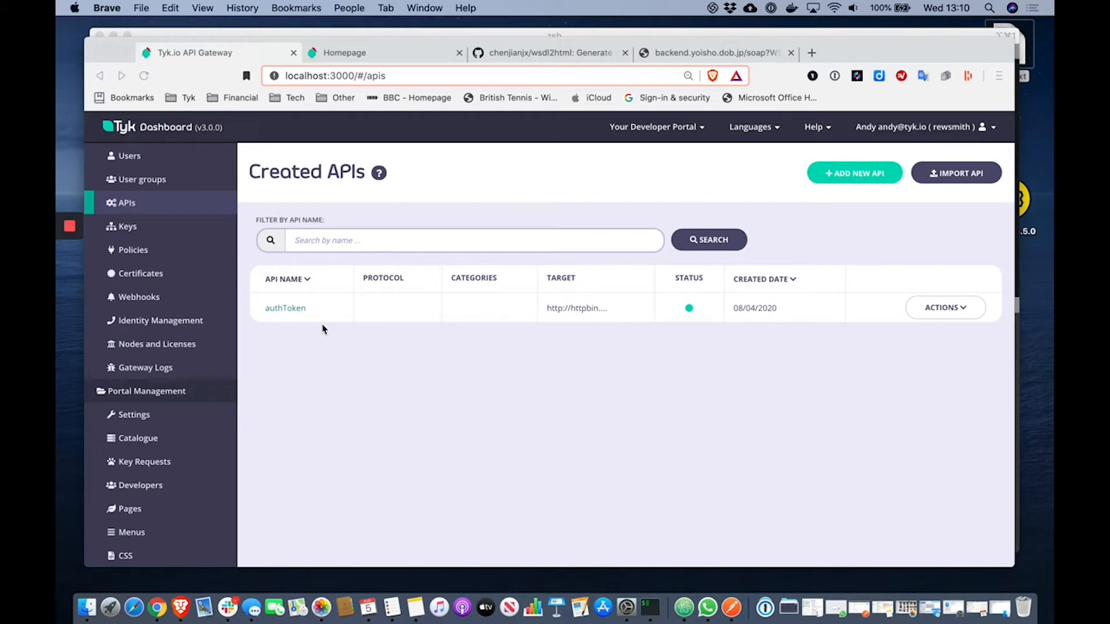
# Open the authToken policy and examine its global limits and quota, then return to the policy list
pyautogui.click(341, 356)
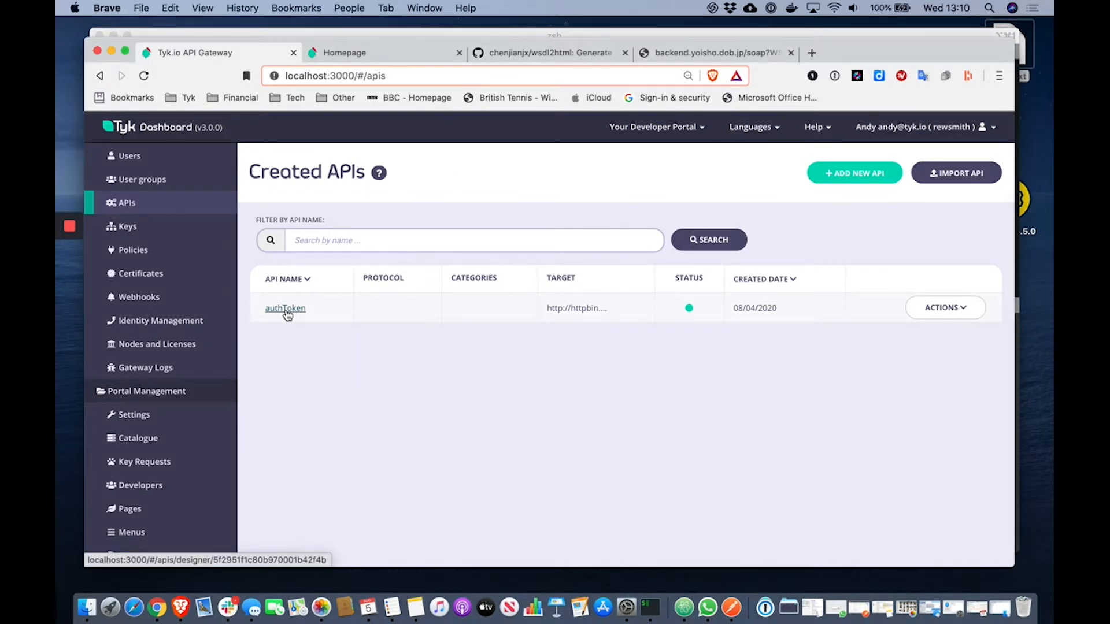
pyautogui.click(137, 254)
pyautogui.click(347, 300)
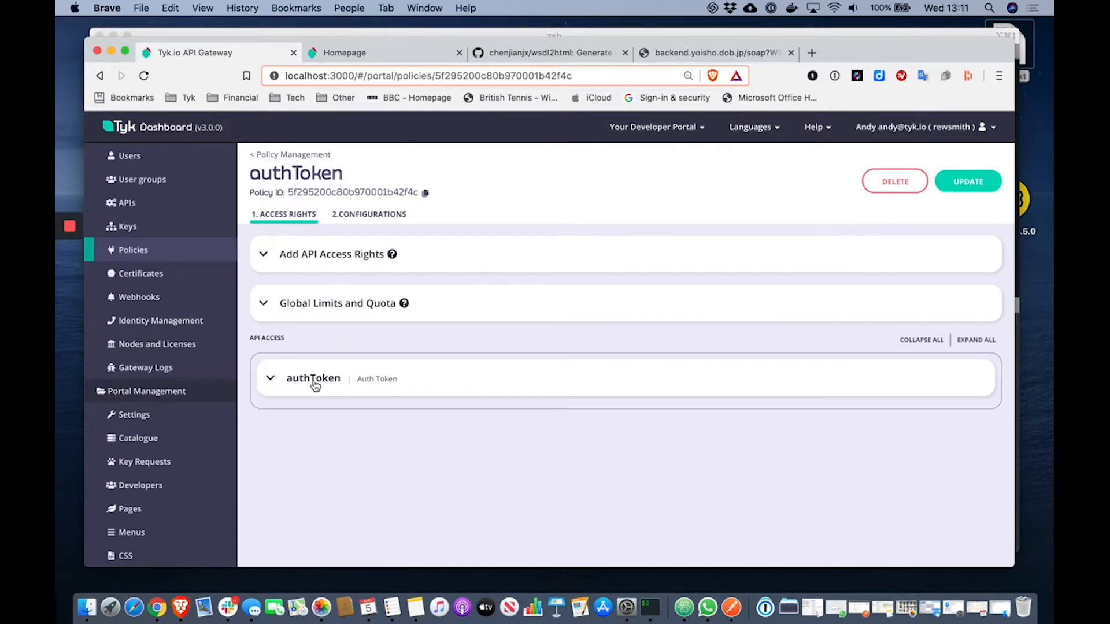
pyautogui.click(264, 303)
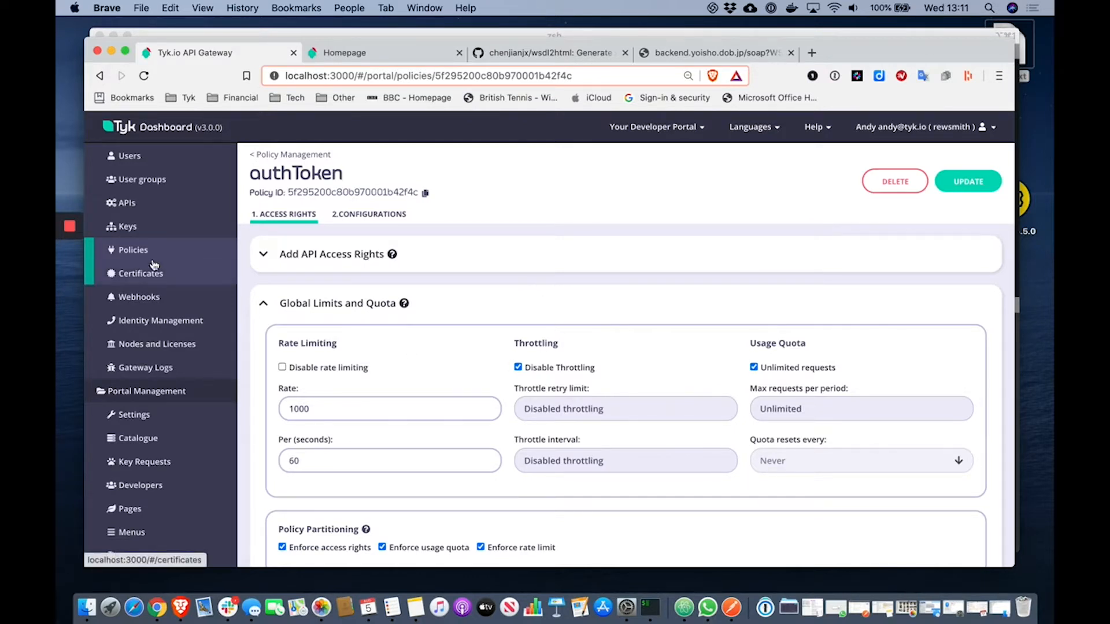
pyautogui.click(133, 250)
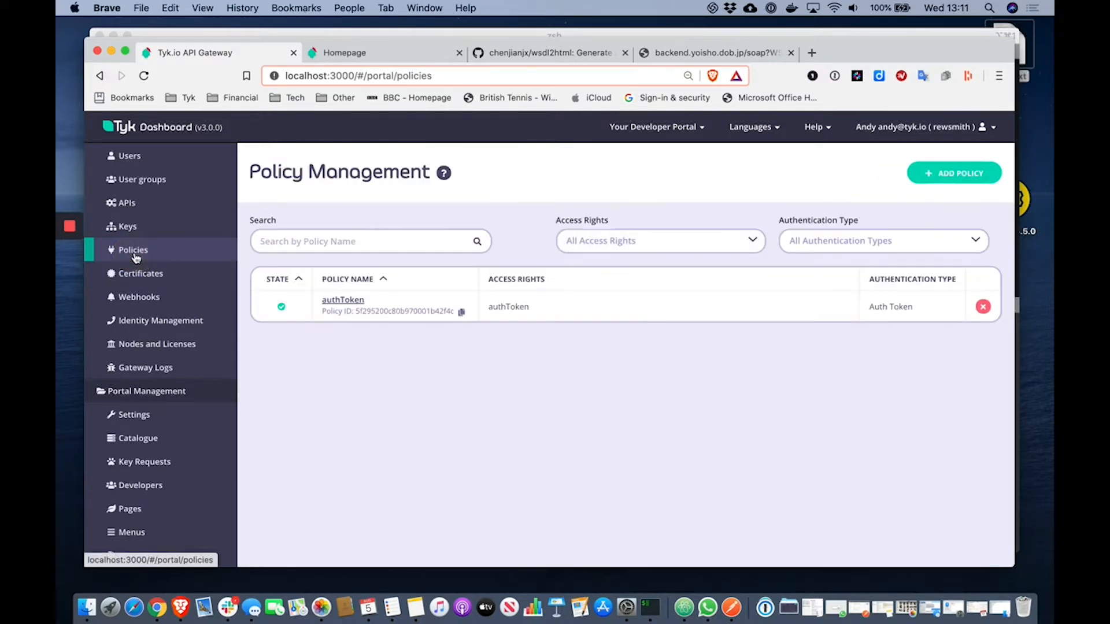
# View the API Catalogue in the developer portal
pyautogui.click(366, 52)
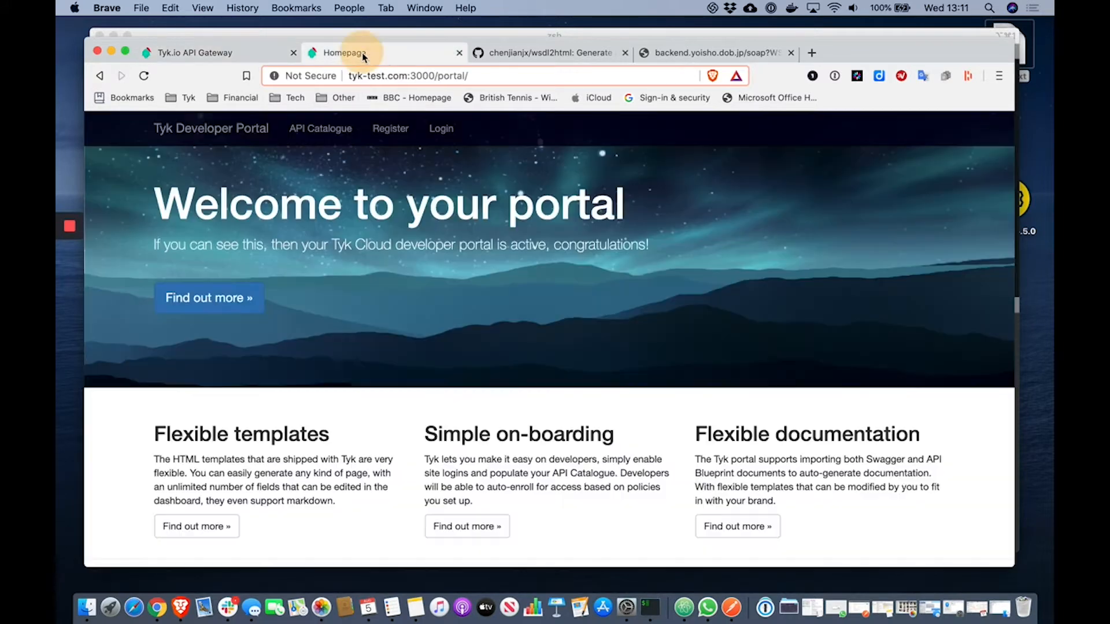
pyautogui.click(312, 133)
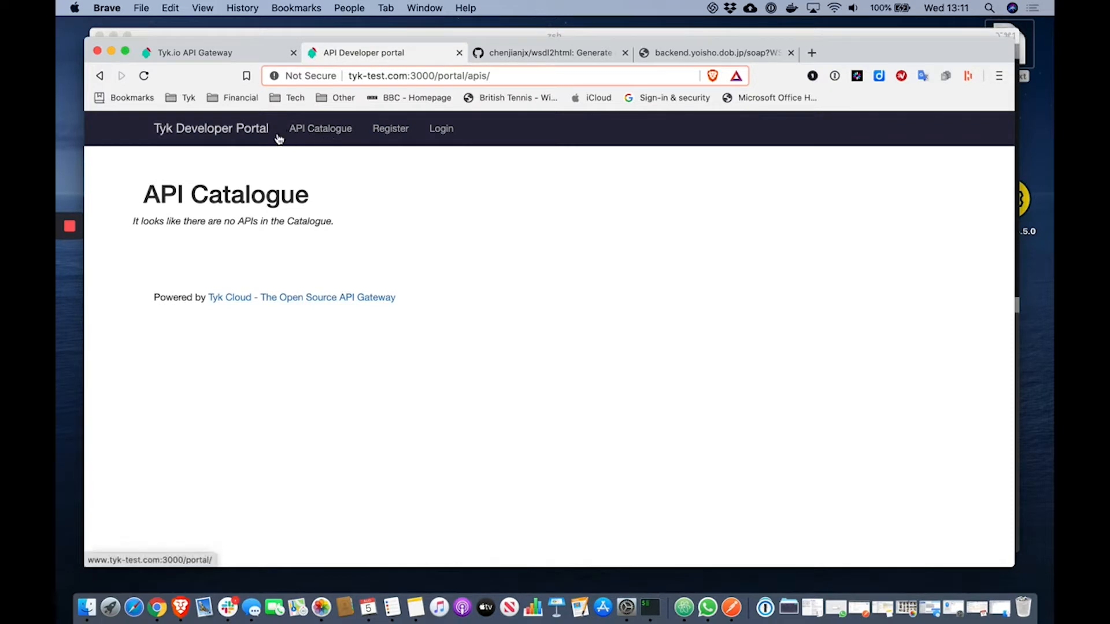
# Add a new API to the dashboard's portal catalogue with the name Auth Token and the authToken policy
pyautogui.click(173, 51)
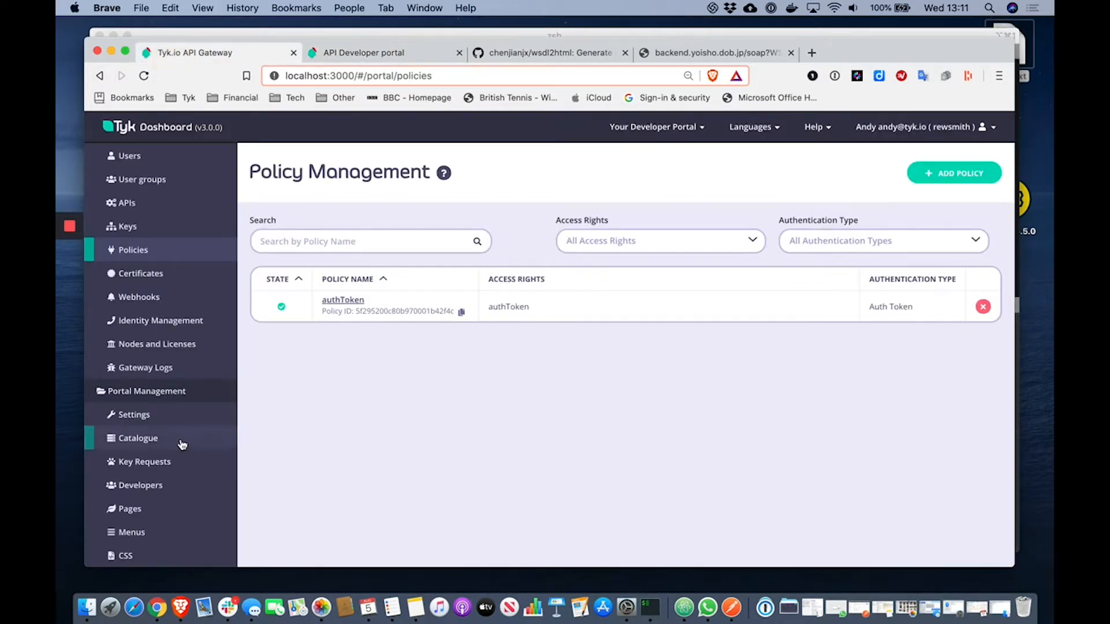
pyautogui.click(148, 438)
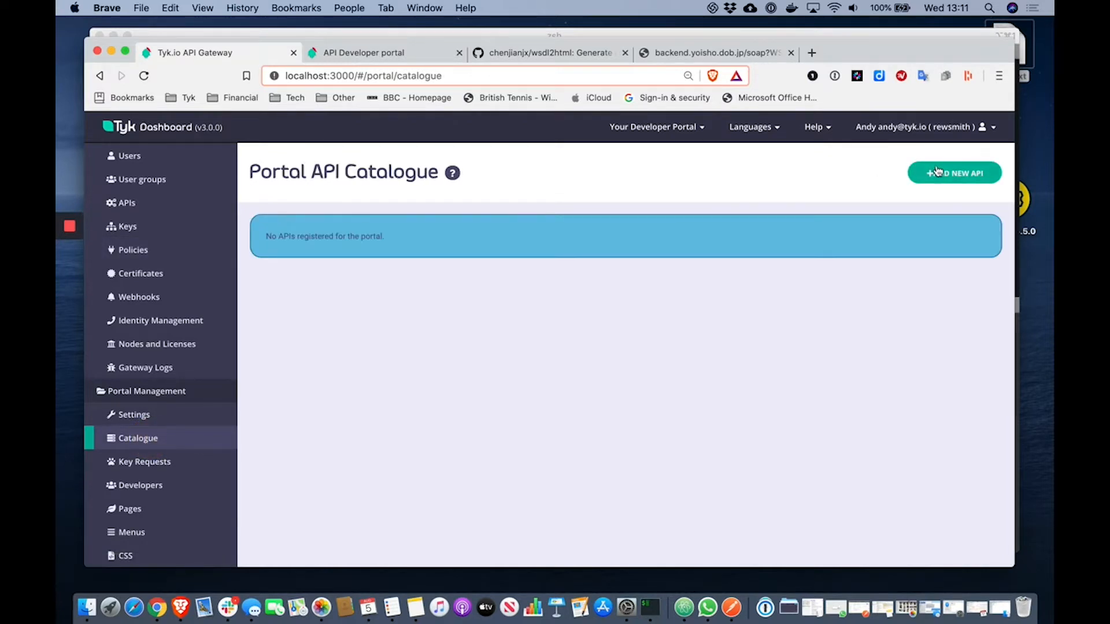
pyautogui.click(953, 173)
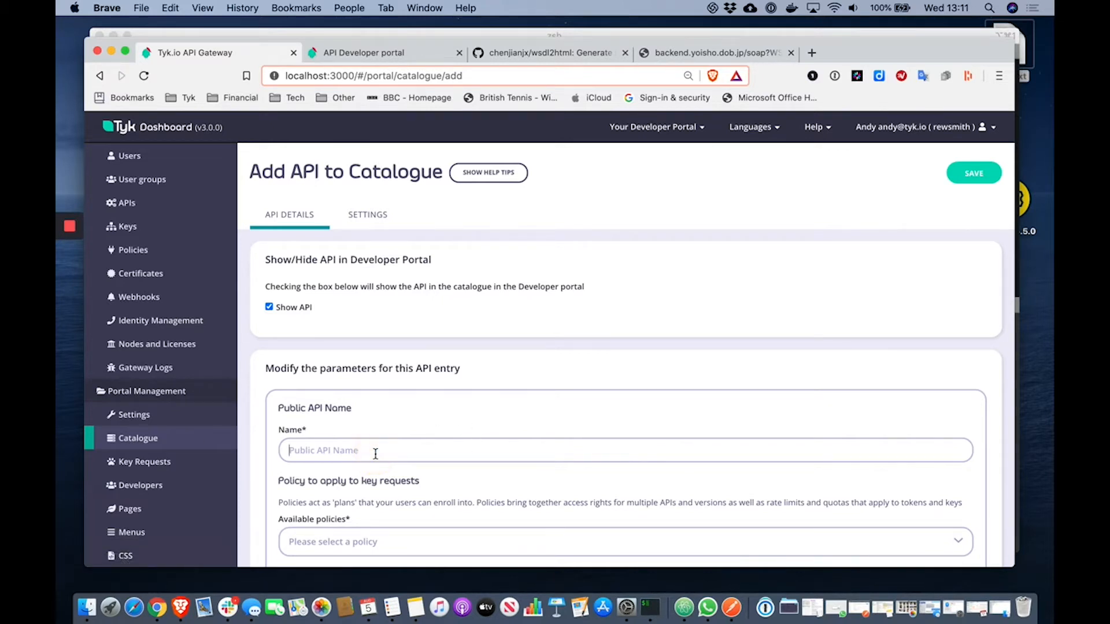
pyautogui.write('Auth Token')
pyautogui.scroll(-2, 562, 445)
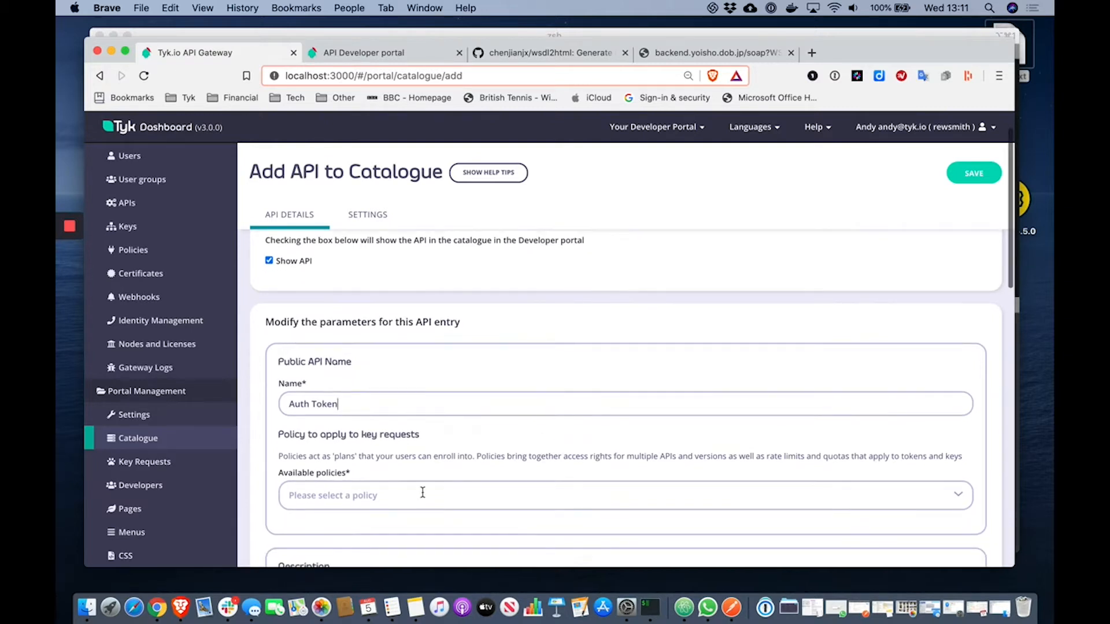
pyautogui.click(375, 496)
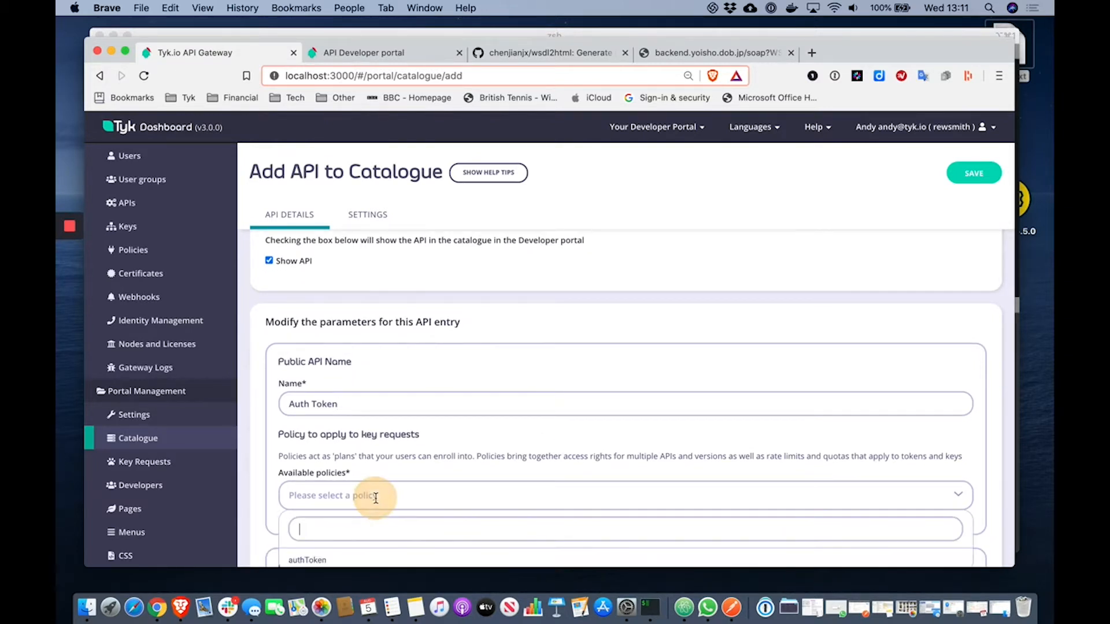
pyautogui.scroll(-2, 404, 514)
pyautogui.click(305, 504)
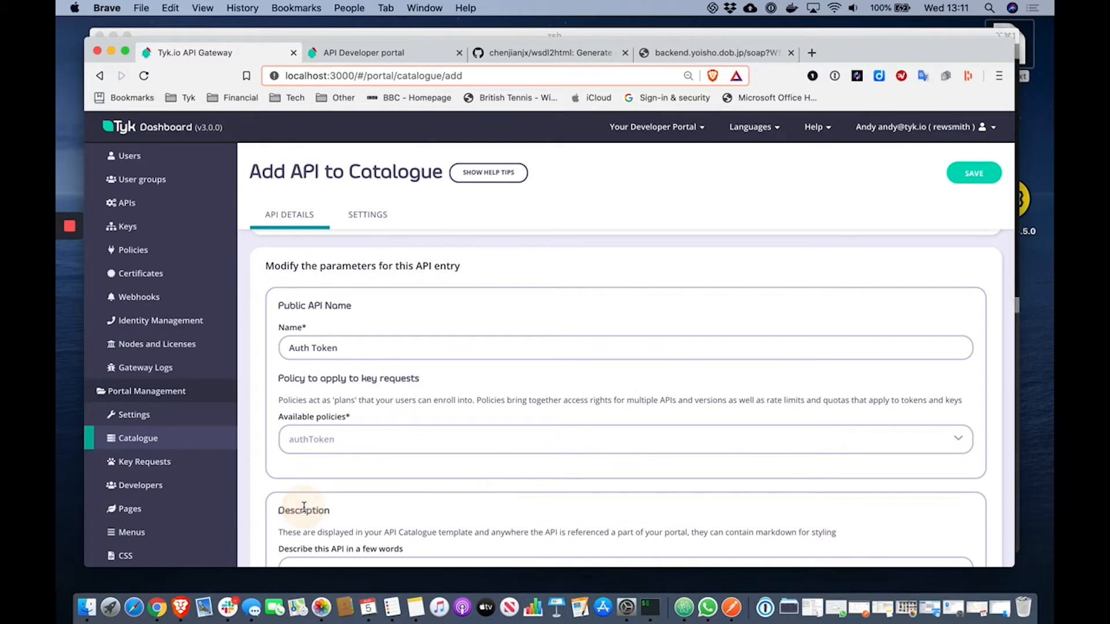
# Describe the catalogue entry as "A simple REST API" and enter "A few more words" as its detail text
pyautogui.scroll(-3, 508, 399)
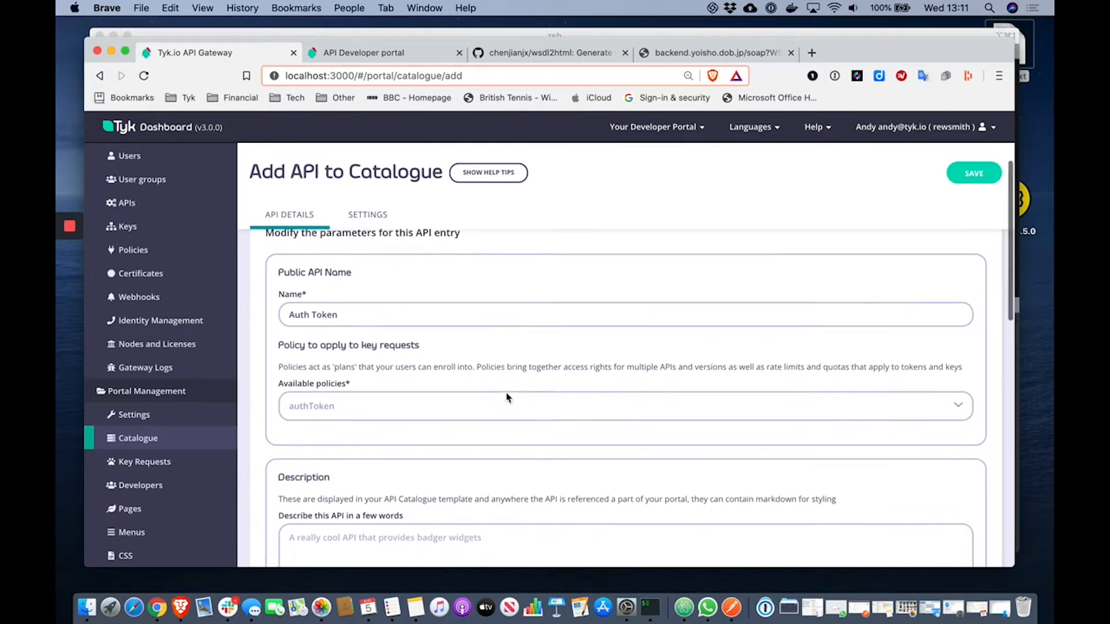
pyautogui.scroll(-2, 457, 431)
pyautogui.click(421, 441)
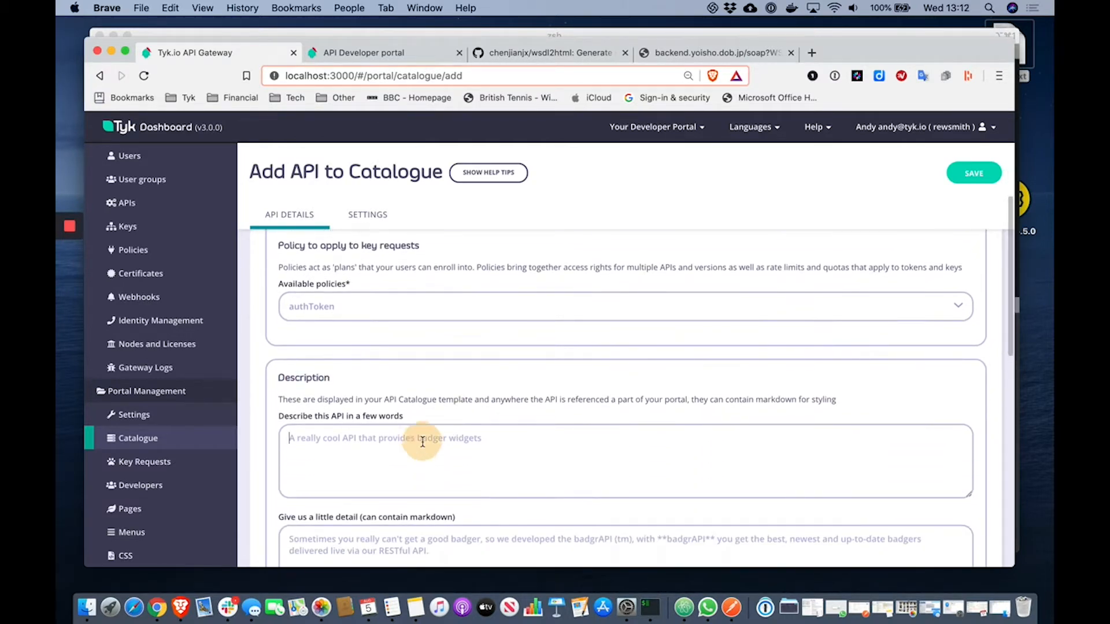
pyautogui.write('A simpl')
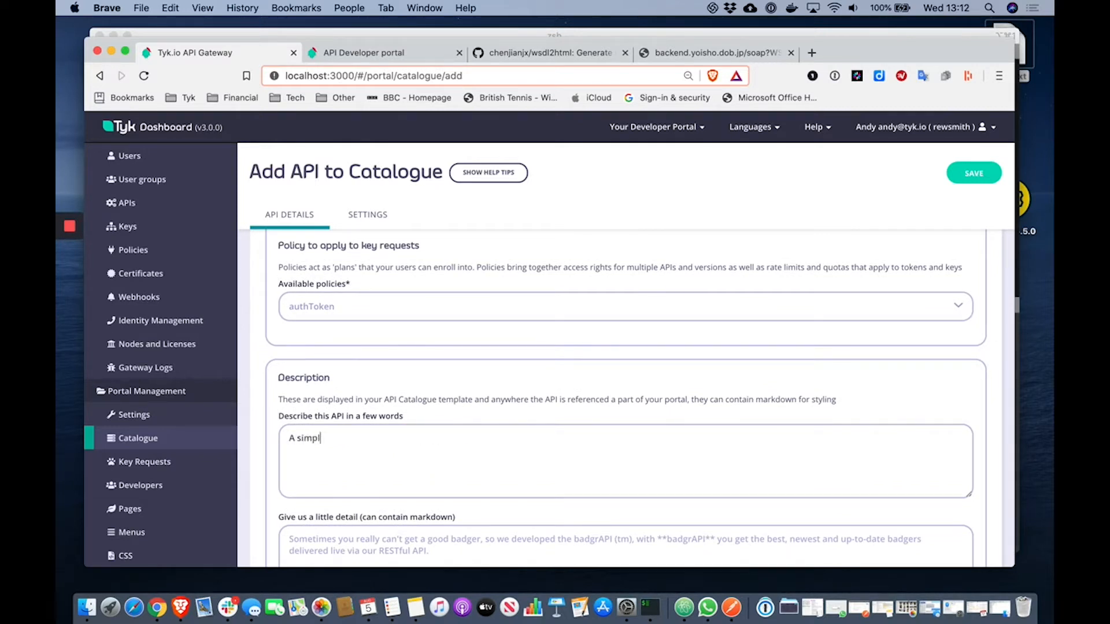
pyautogui.write('e REST API')
pyautogui.scroll(-2, 506, 454)
pyautogui.click(367, 471)
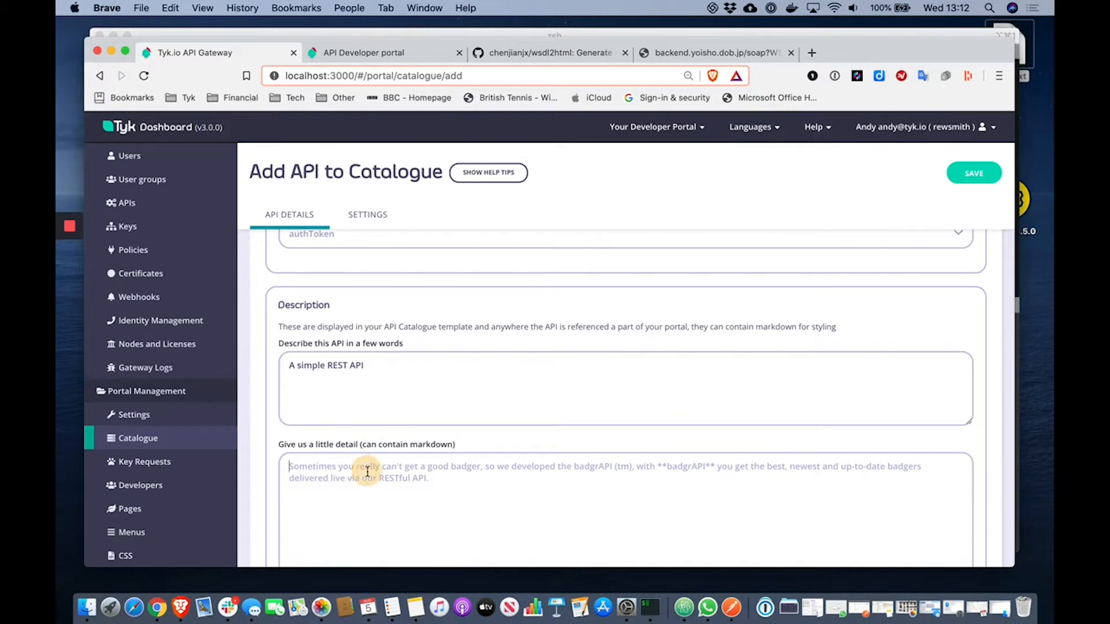
pyautogui.write('A')
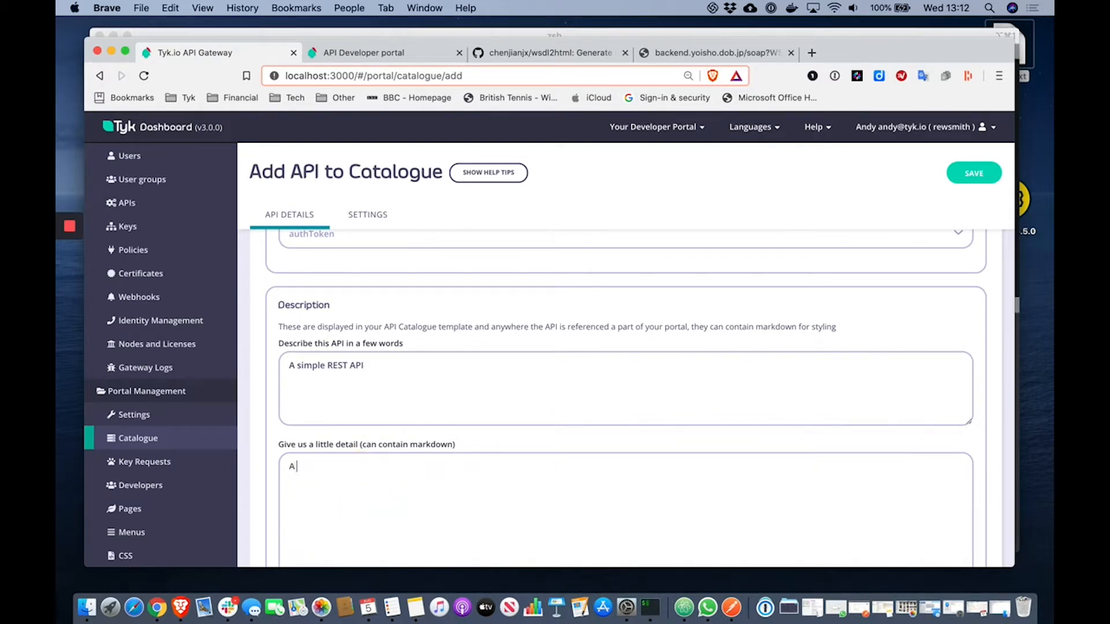
pyautogui.write(' few more words')
# Examine the documentation import options and the documentation formats supported for the catalogue entry
pyautogui.scroll(-6, 461, 508)
pyautogui.scroll(-5, 461, 510)
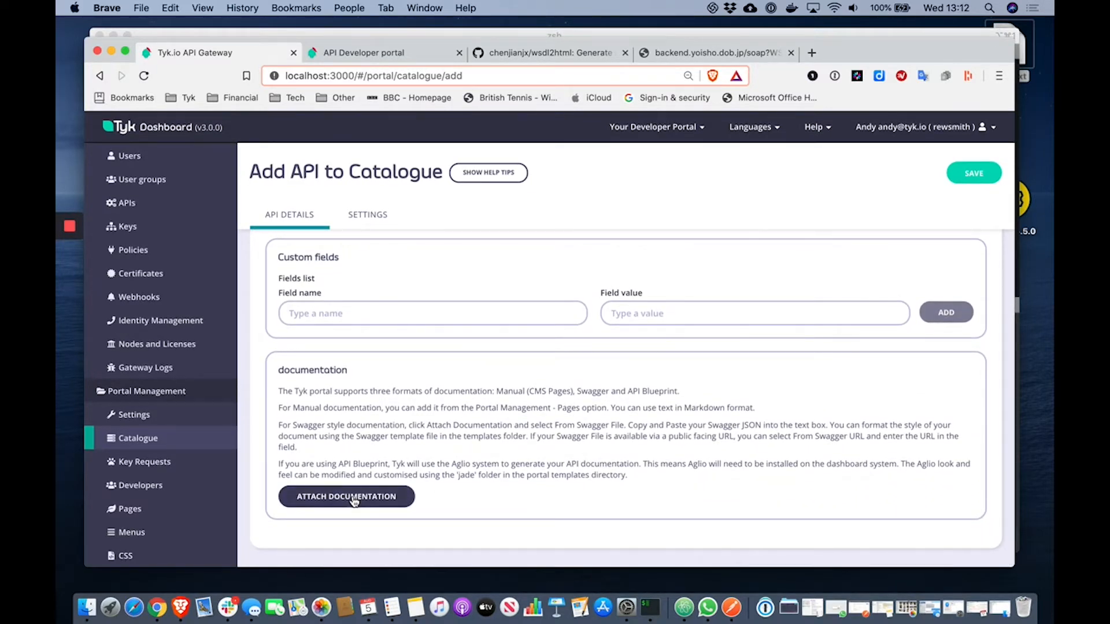
pyautogui.click(350, 496)
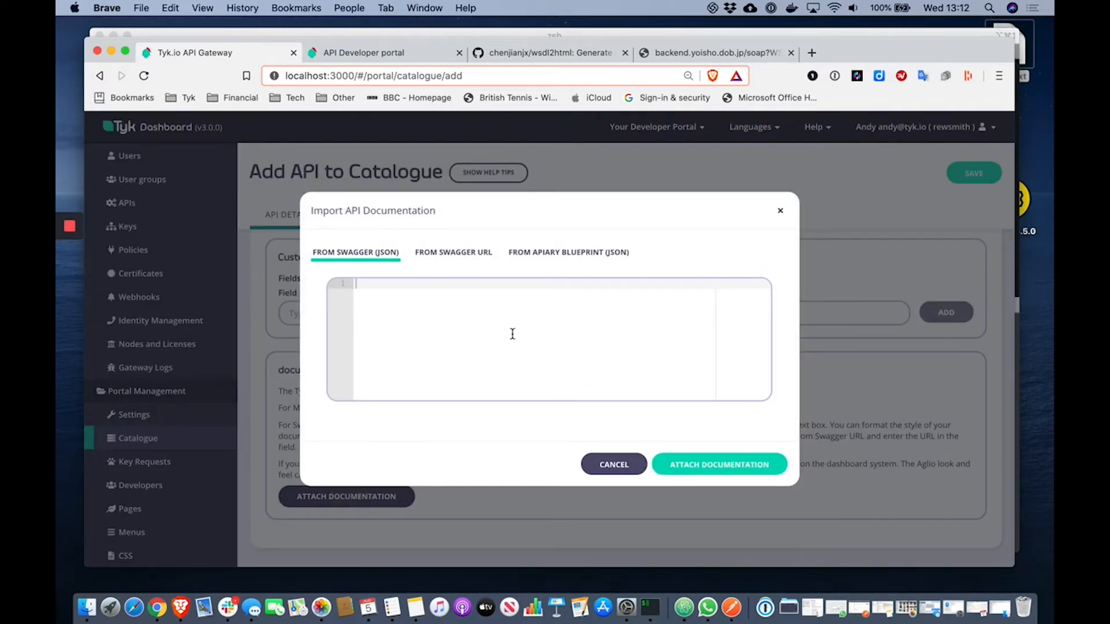
pyautogui.click(619, 463)
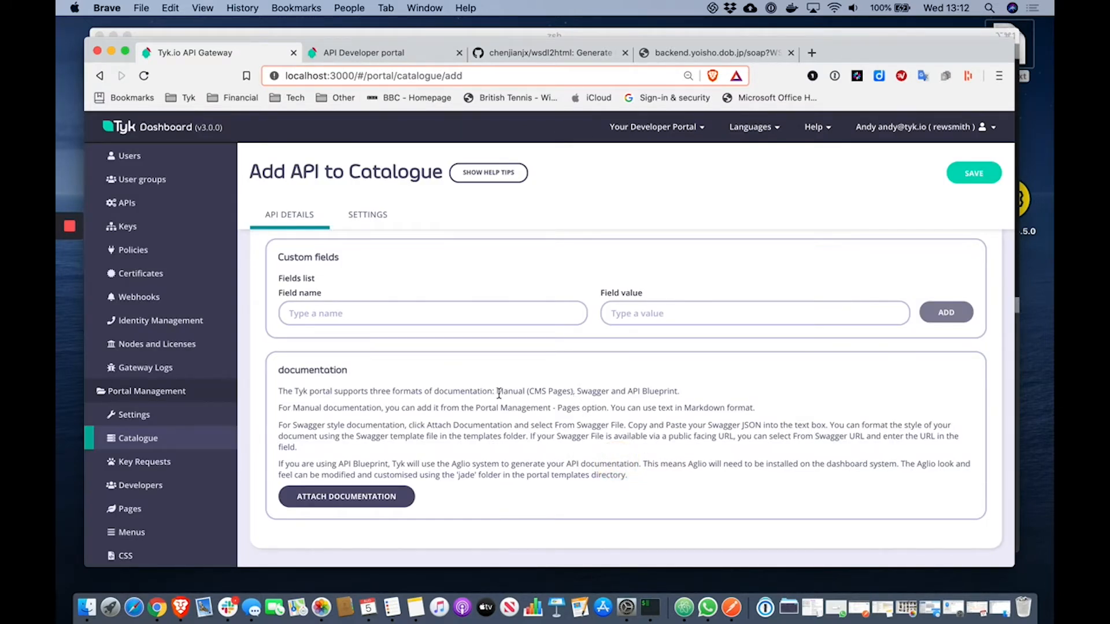
pyautogui.moveTo(498, 391); pyautogui.dragTo(693, 400)
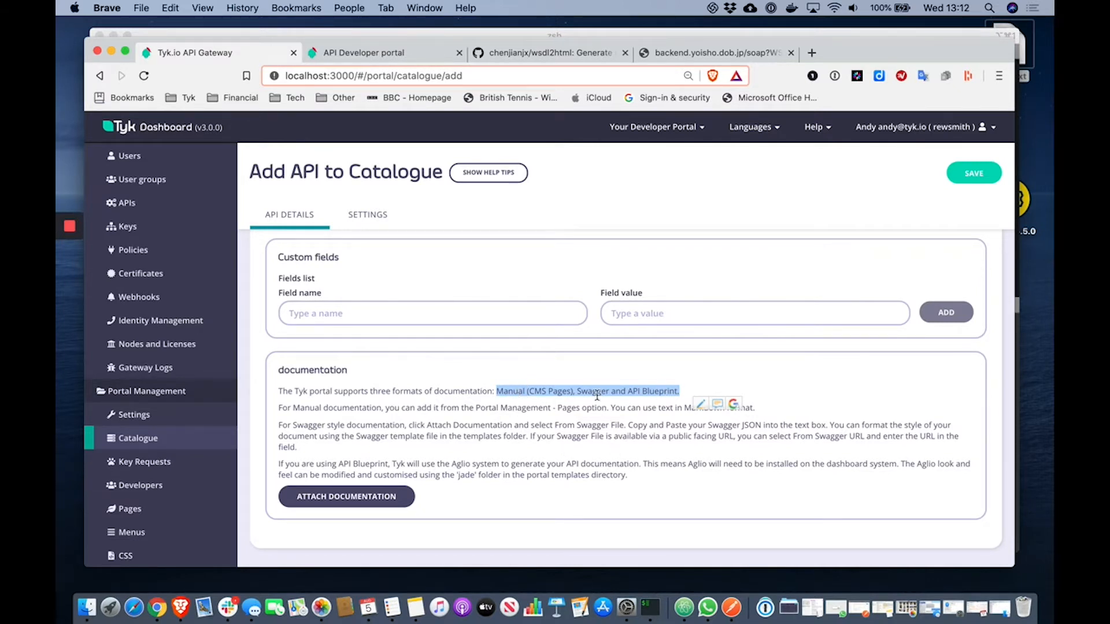
# Open the catalogue entry's documentation import, switch to Atom and copy the entire contents of demo_httpbin_swagger.json
pyautogui.click(371, 496)
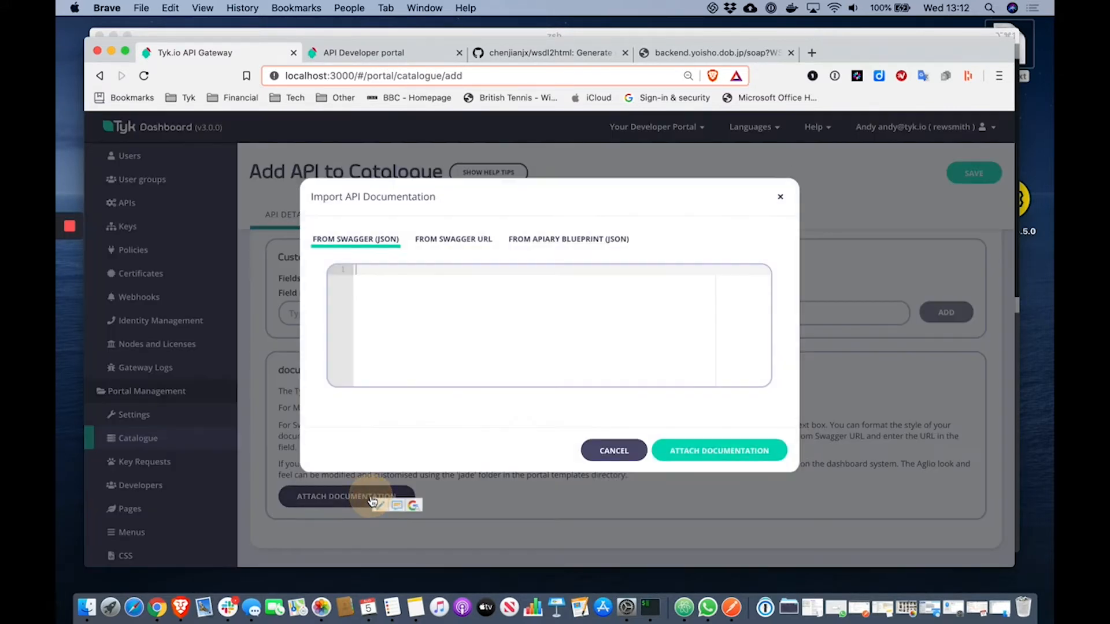
pyautogui.press('super+Tab')
pyautogui.press('super+Tab')
pyautogui.press('super+Tab')
pyautogui.press('super+Tab')
pyautogui.press('super+Tab')
pyautogui.press('super+Tab')
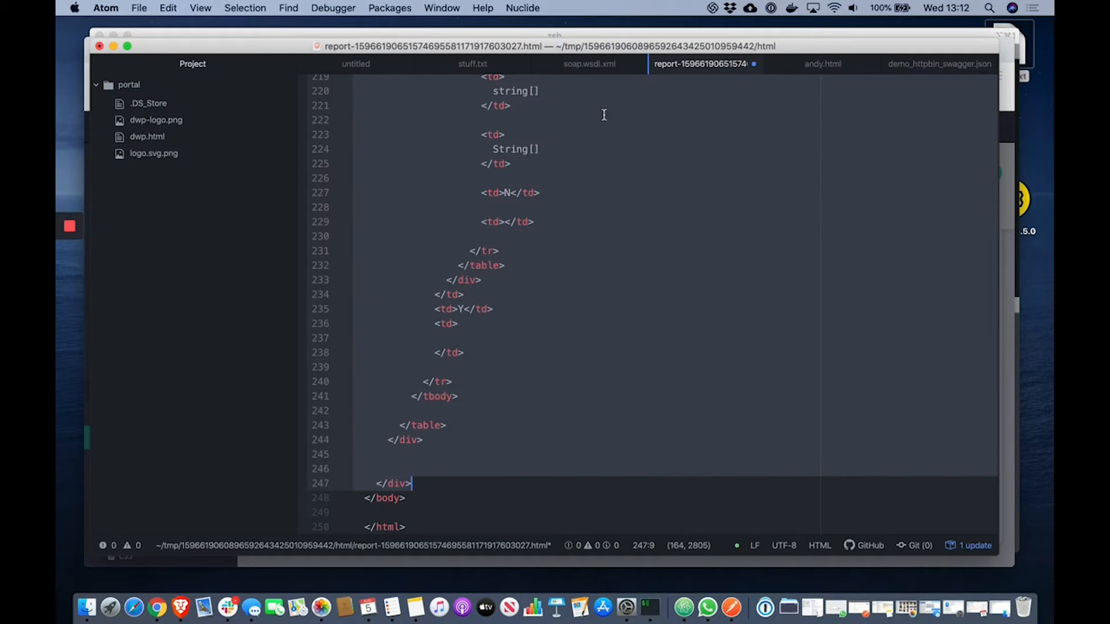
pyautogui.click(838, 69)
pyautogui.click(928, 72)
pyautogui.click(742, 176)
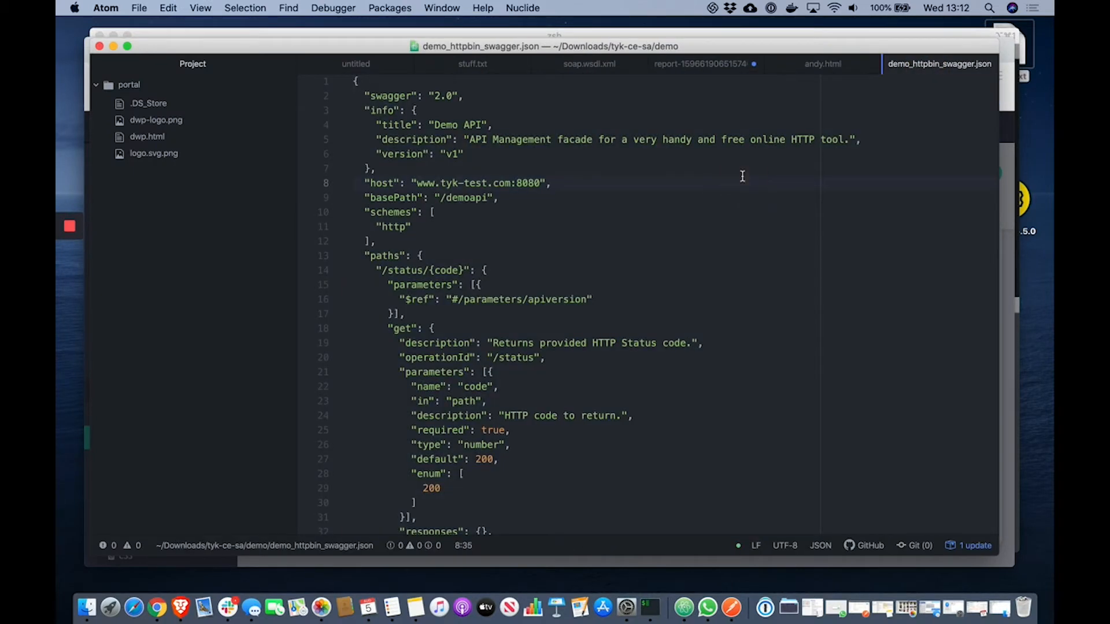
pyautogui.press('super+a')
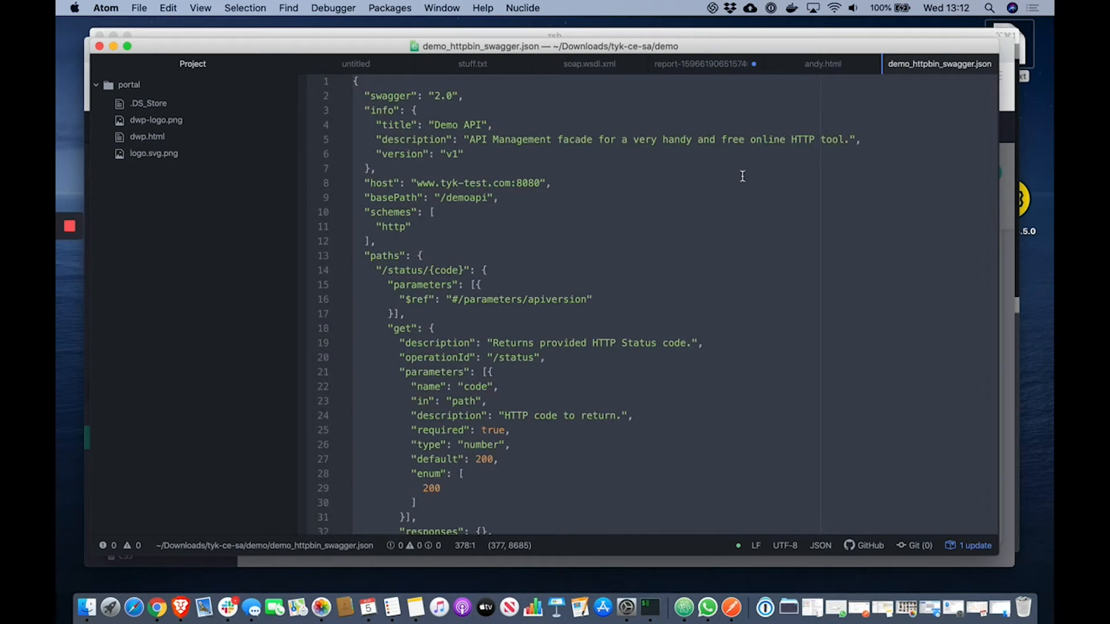
# Switch back to Brave, attach the copied Swagger JSON as the API's documentation and save the catalogue entry
pyautogui.press('super+Tab')
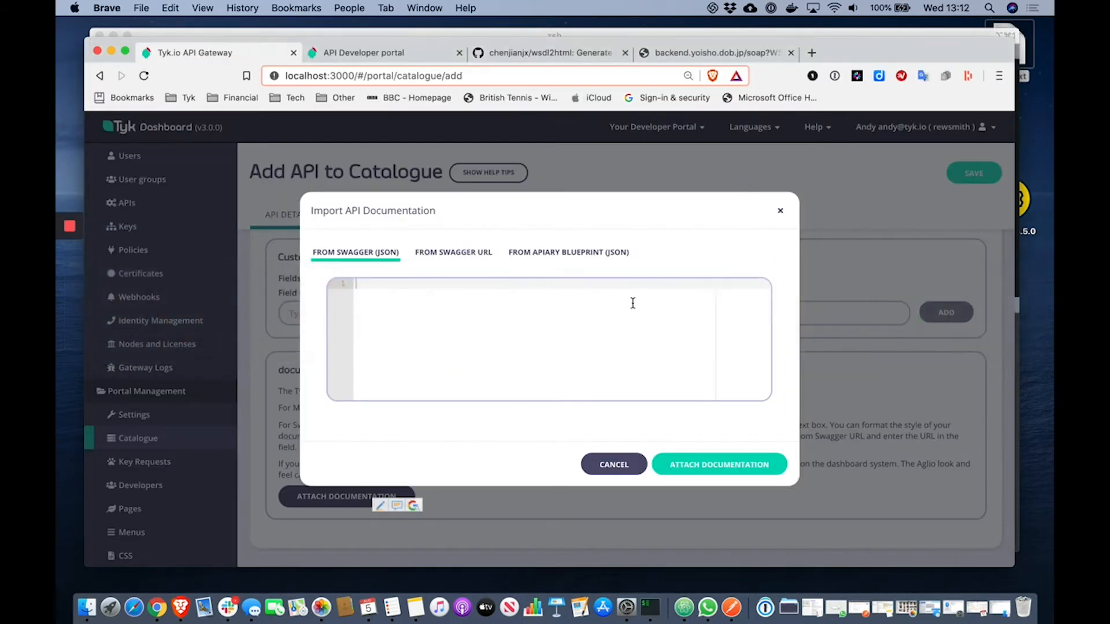
pyautogui.click(515, 297)
pyautogui.press('super+v')
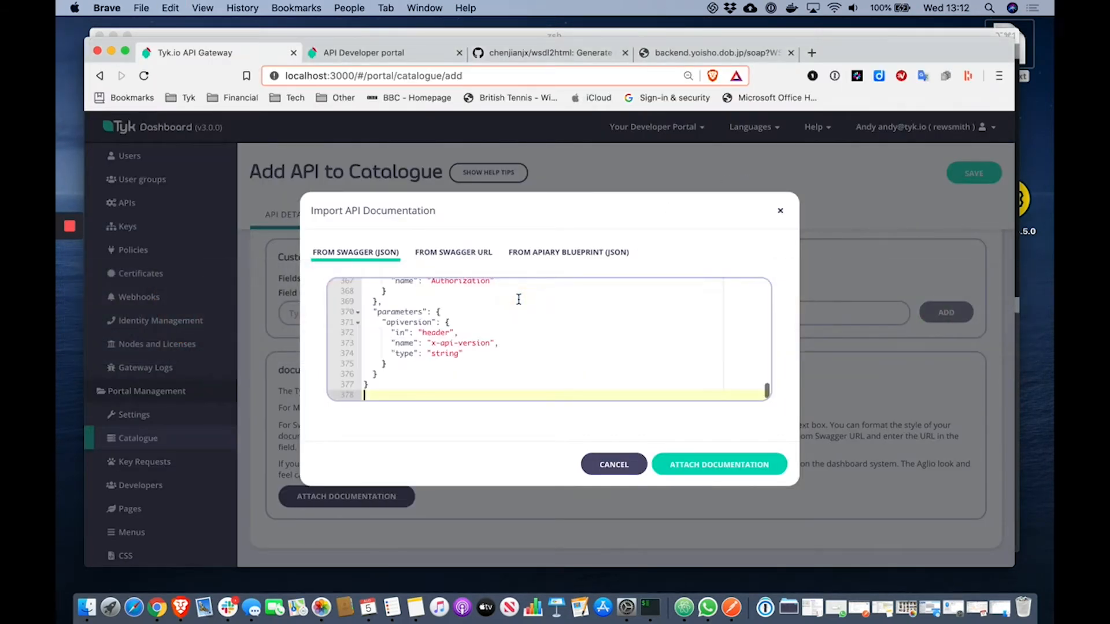
pyautogui.click(702, 464)
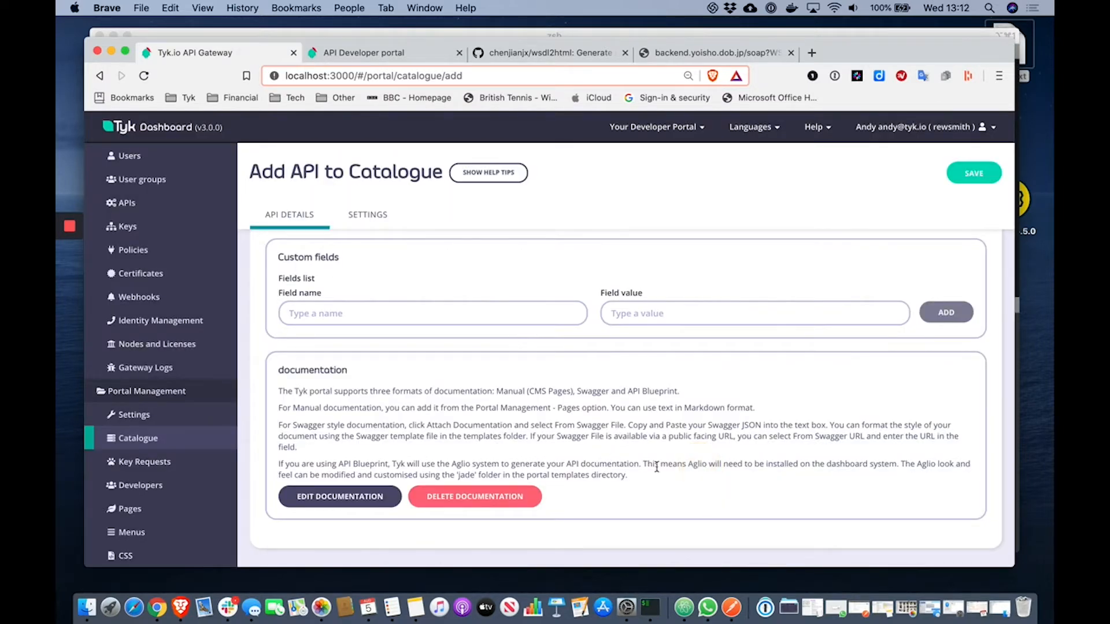
pyautogui.click(966, 178)
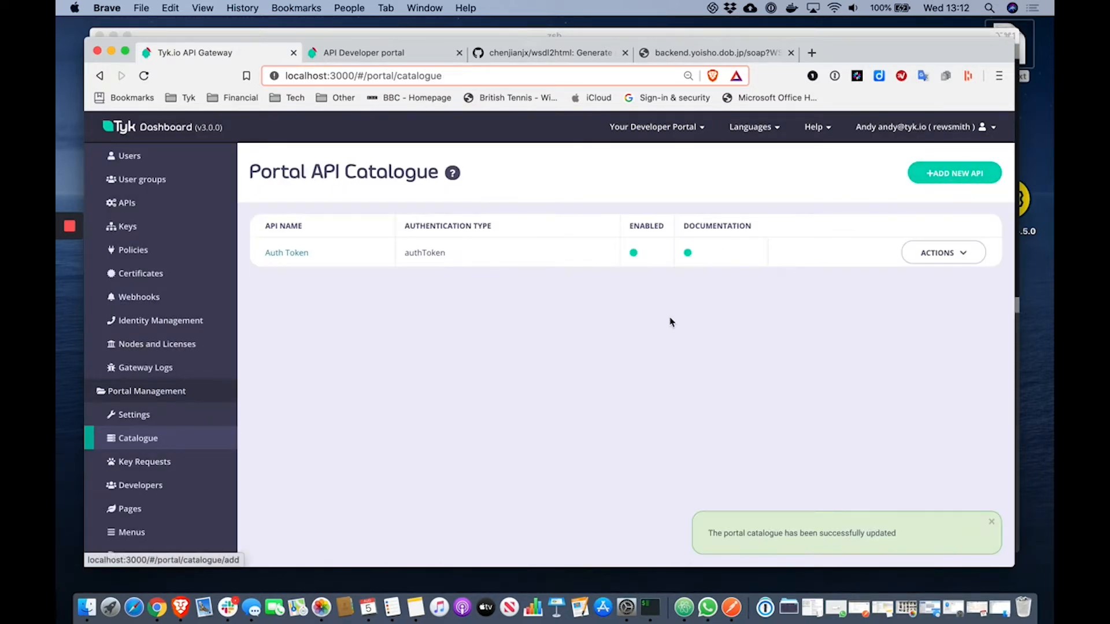
# Open the Auth Token documentation from the developer portal's refreshed catalogue, examine its default endpoints and return to the catalogue
pyautogui.click(352, 51)
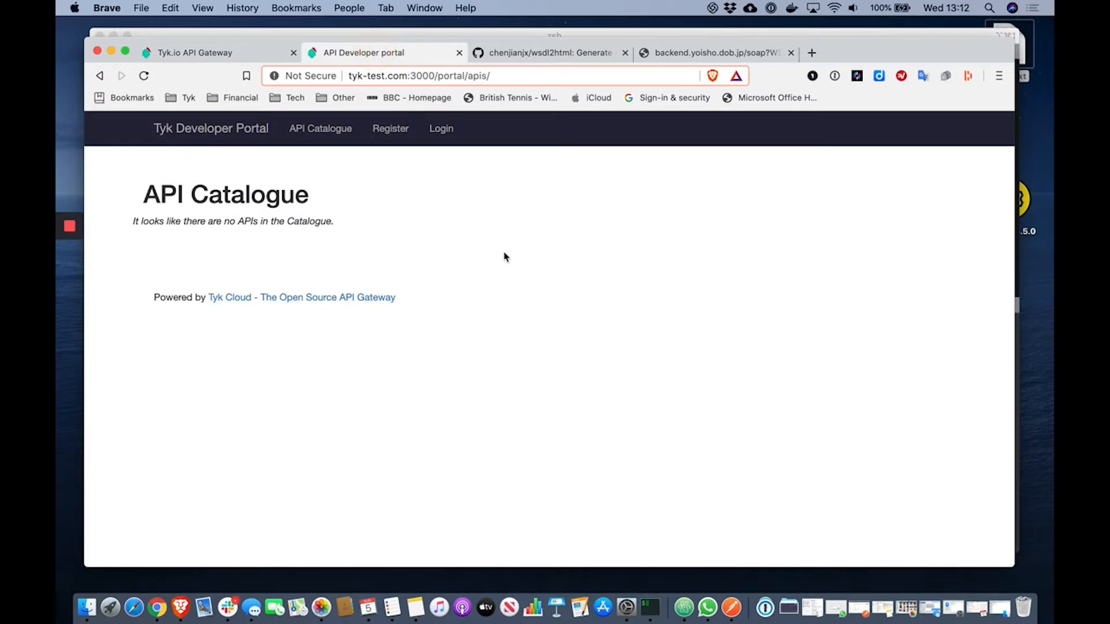
pyautogui.click(335, 131)
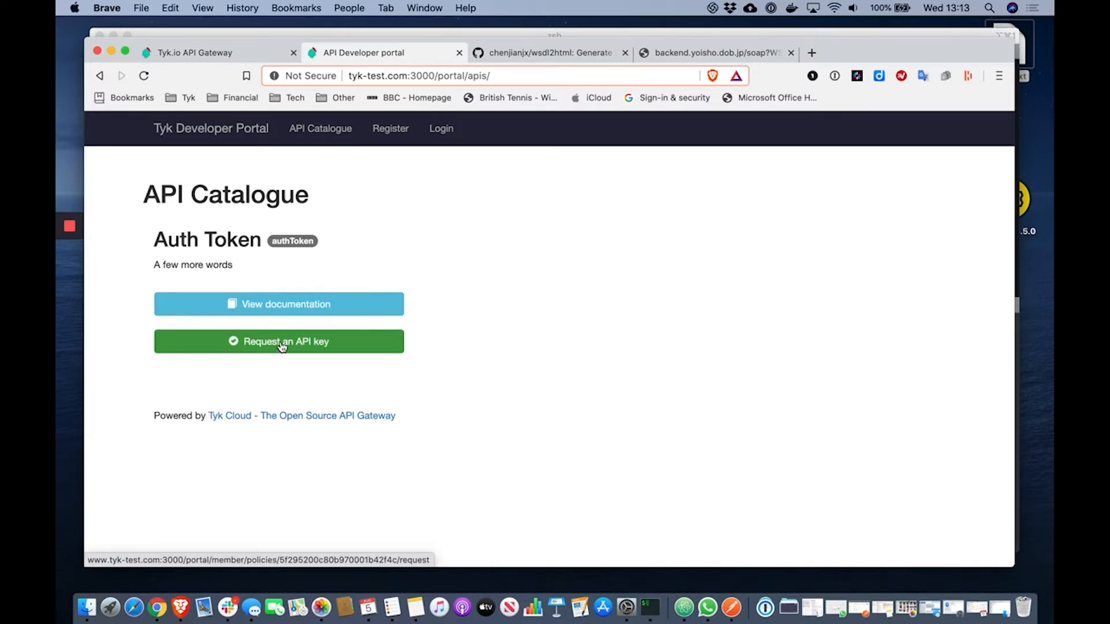
pyautogui.click(300, 311)
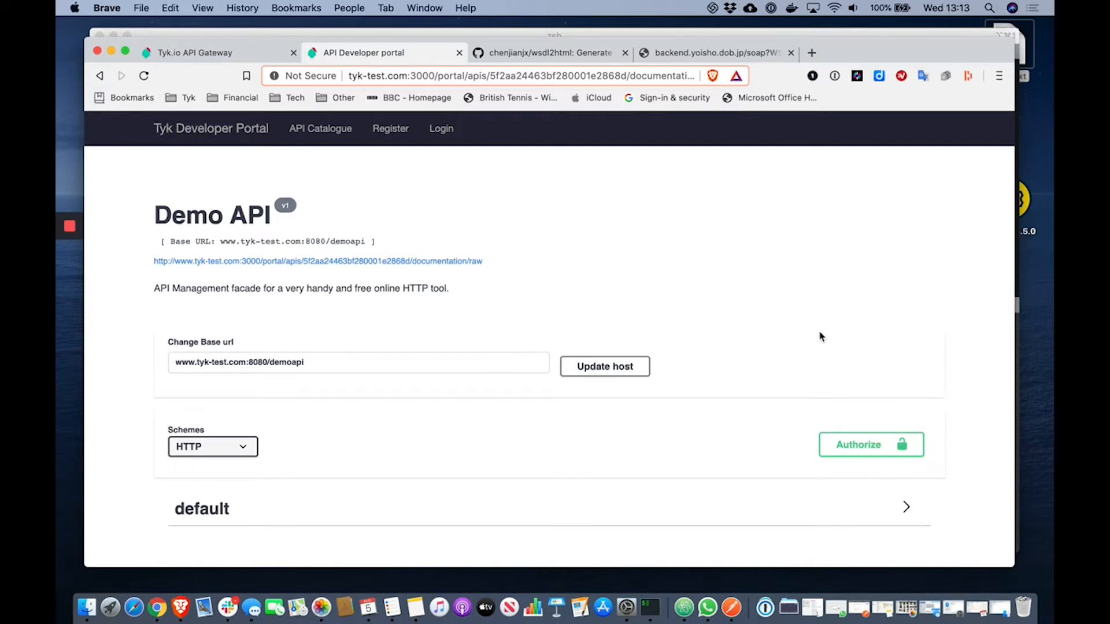
pyautogui.scroll(-1, 819, 337)
pyautogui.click(898, 478)
pyautogui.scroll(-5, 716, 420)
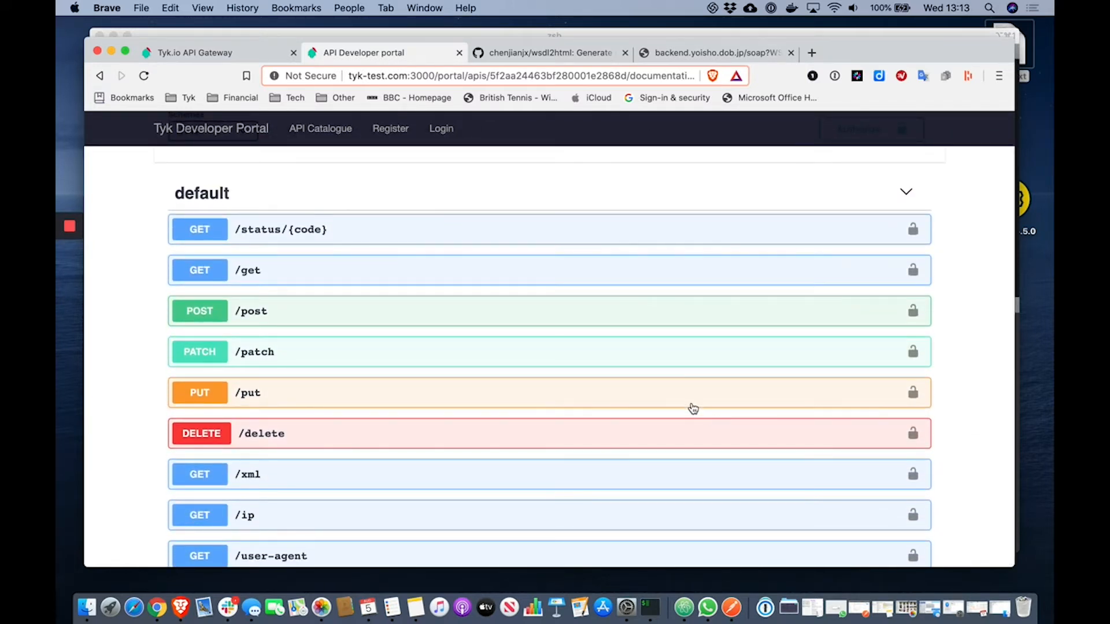
pyautogui.scroll(5, 703, 350)
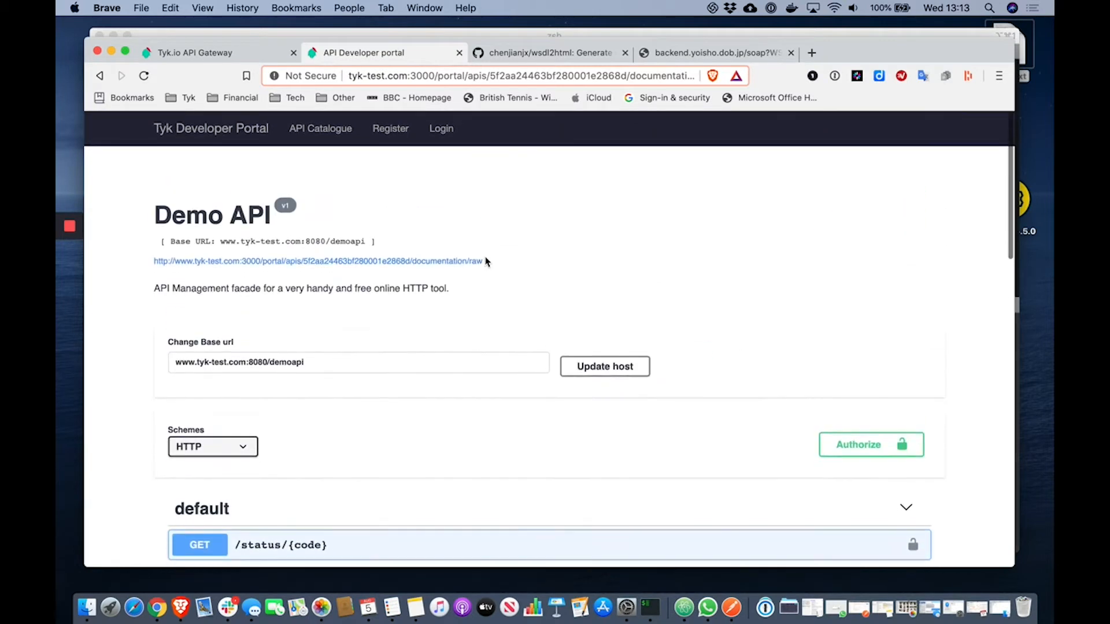
pyautogui.click(327, 131)
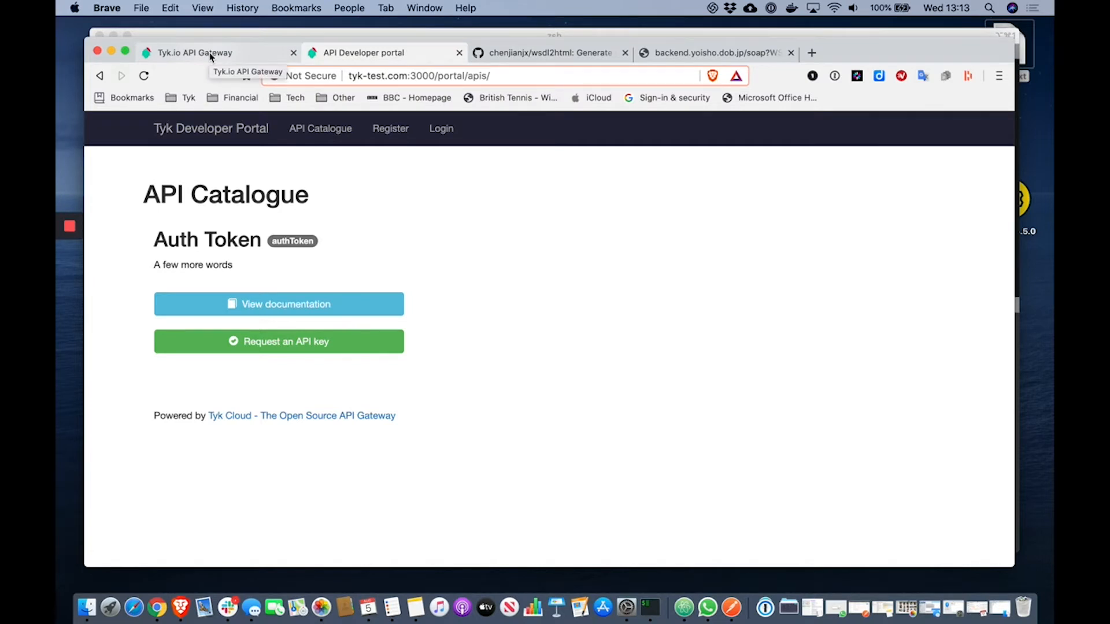
# Review the documentation section of the Auth Token catalogue entry in the Tyk dashboard and open the list of created APIs
pyautogui.click(212, 57)
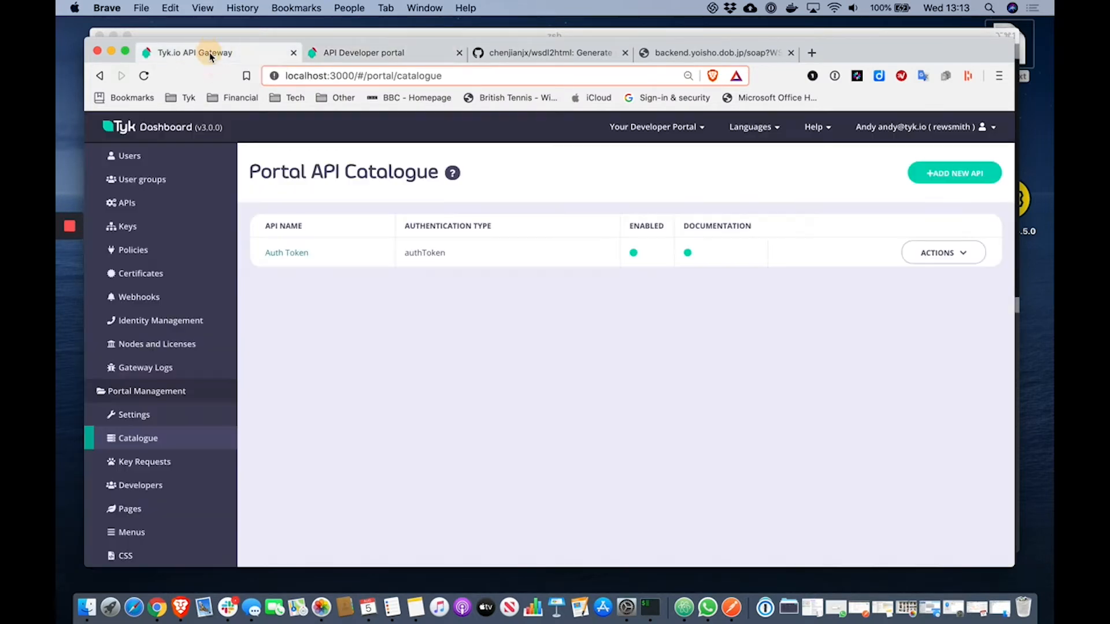
pyautogui.click(306, 252)
pyautogui.scroll(-15, 535, 474)
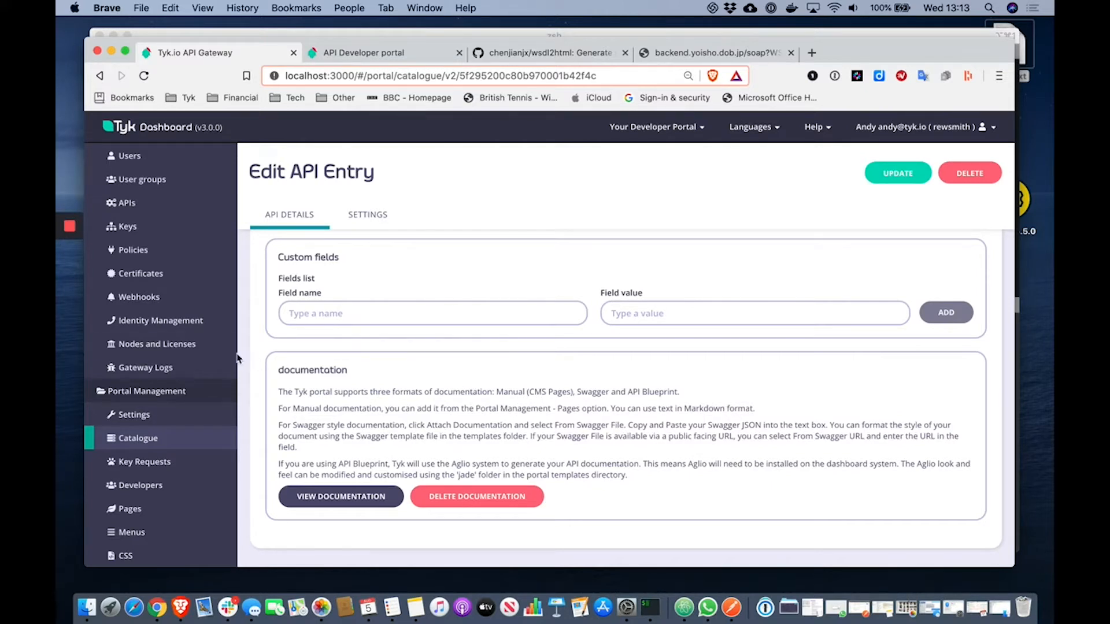
pyautogui.click(125, 203)
# View the backend SOAP service's WSDL and read through the wsdl2html repository's README on GitHub, including its command-line and Docker instructions
pyautogui.click(716, 54)
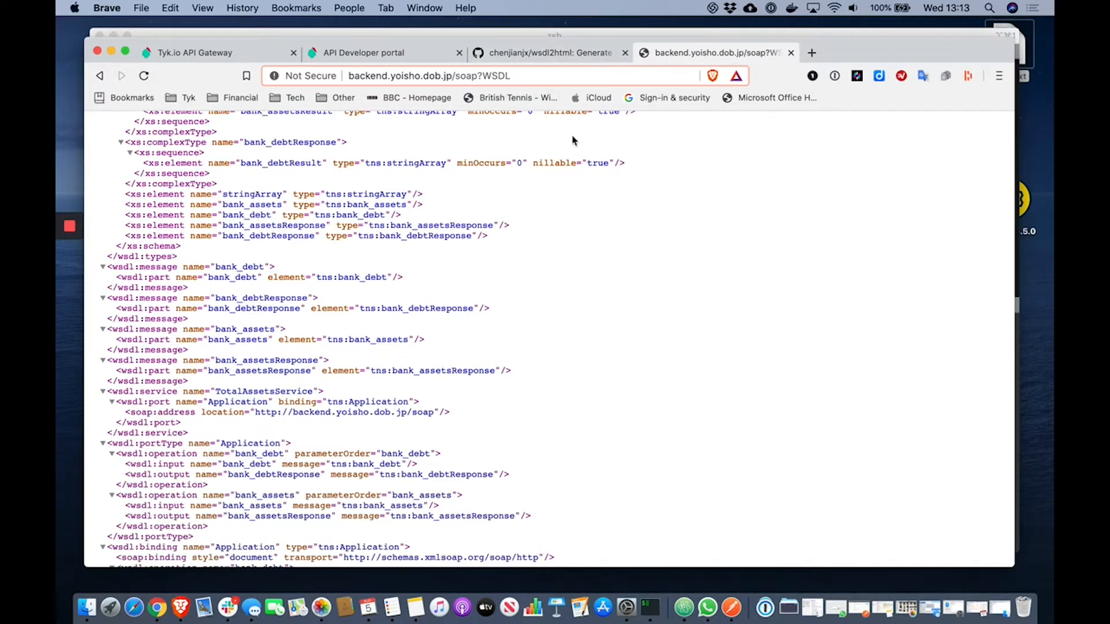
pyautogui.click(555, 55)
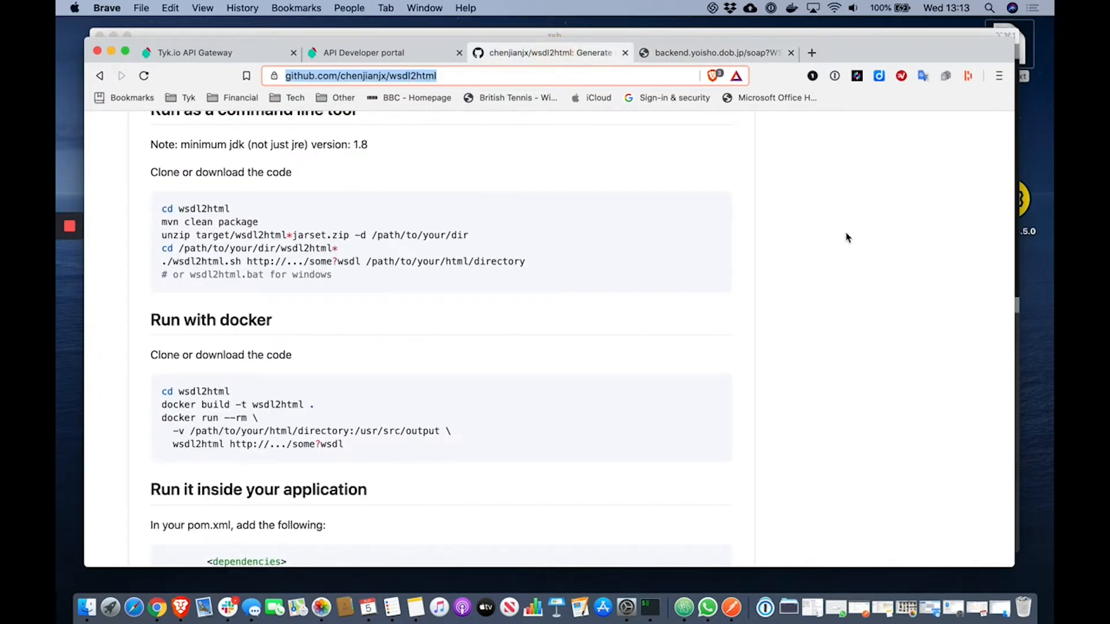
pyautogui.scroll(15, 792, 364)
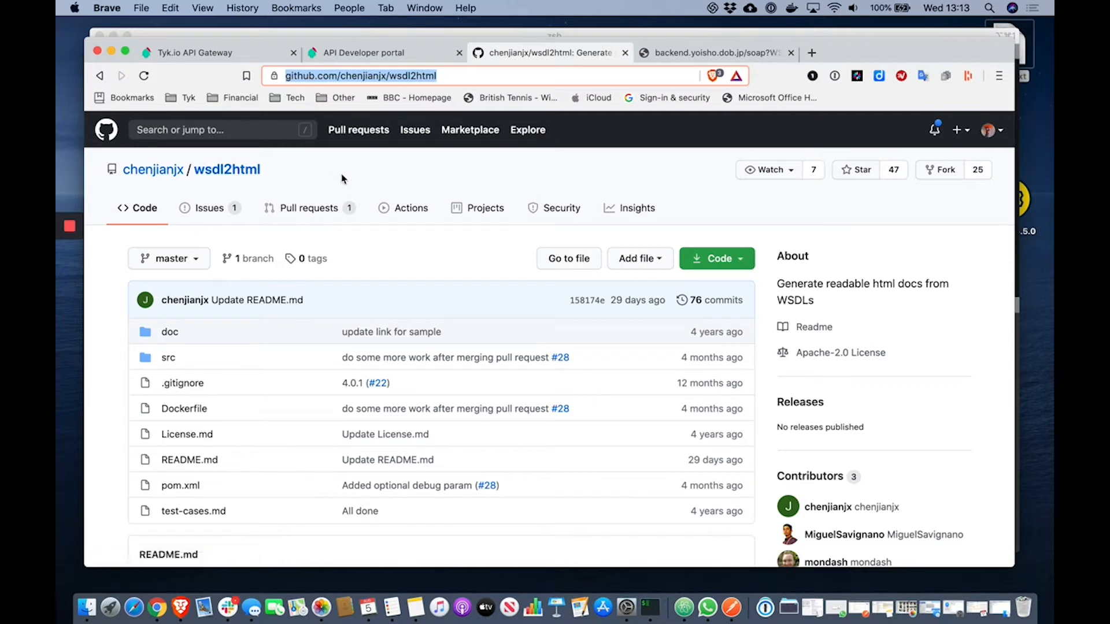
pyautogui.scroll(-7, 363, 331)
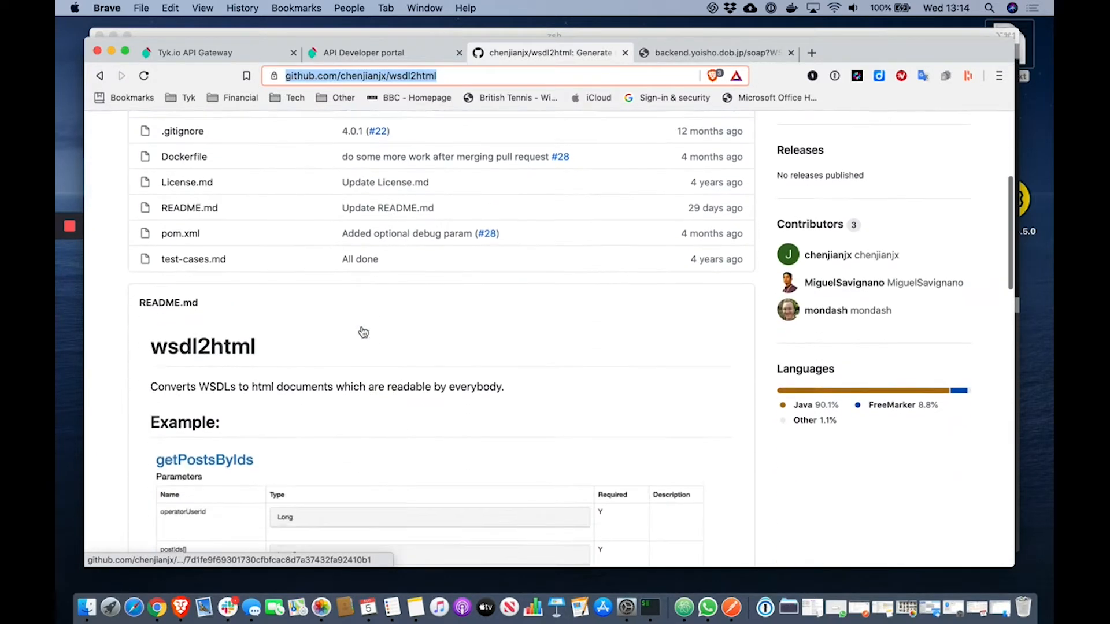
pyautogui.scroll(-13, 362, 330)
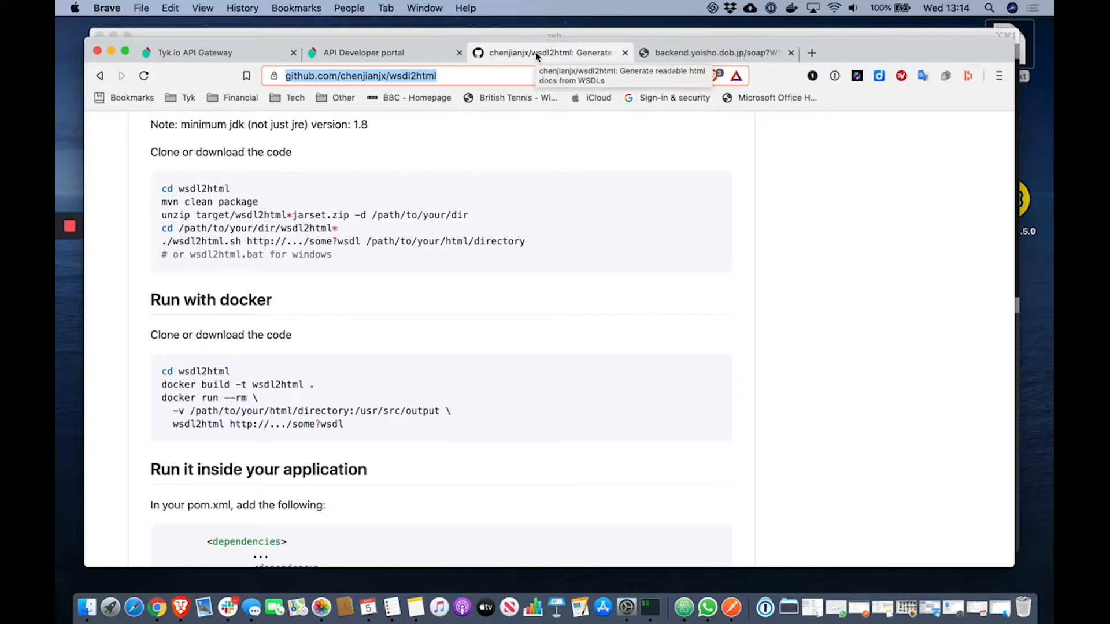
# Check the dashboard's created APIs and the developer portal's API catalogue, and return to the dashboard
pyautogui.click(214, 54)
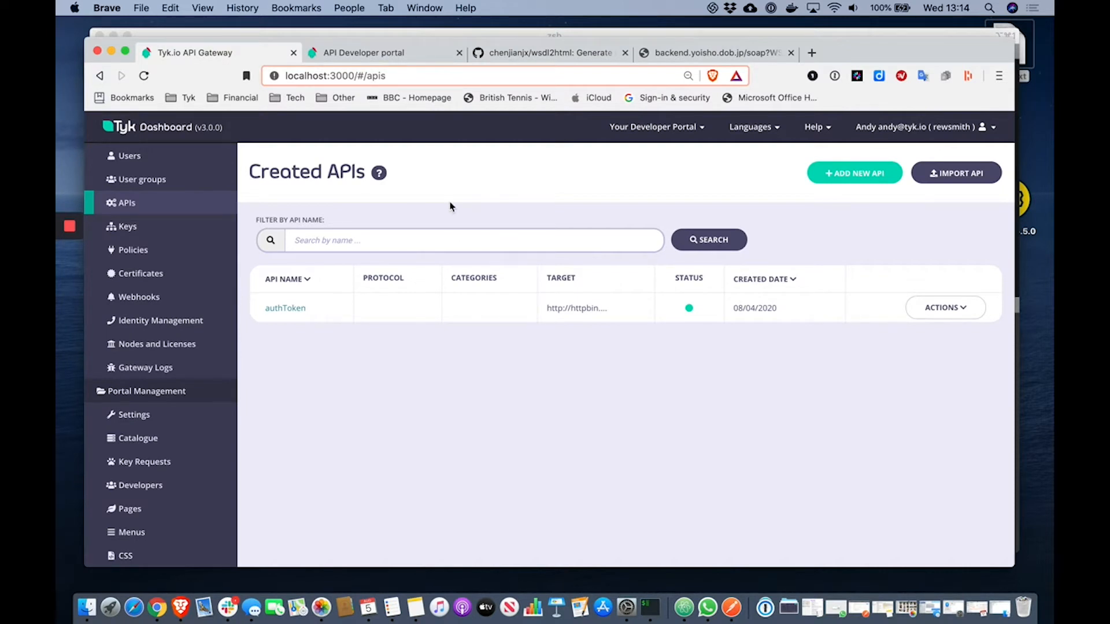
pyautogui.click(362, 53)
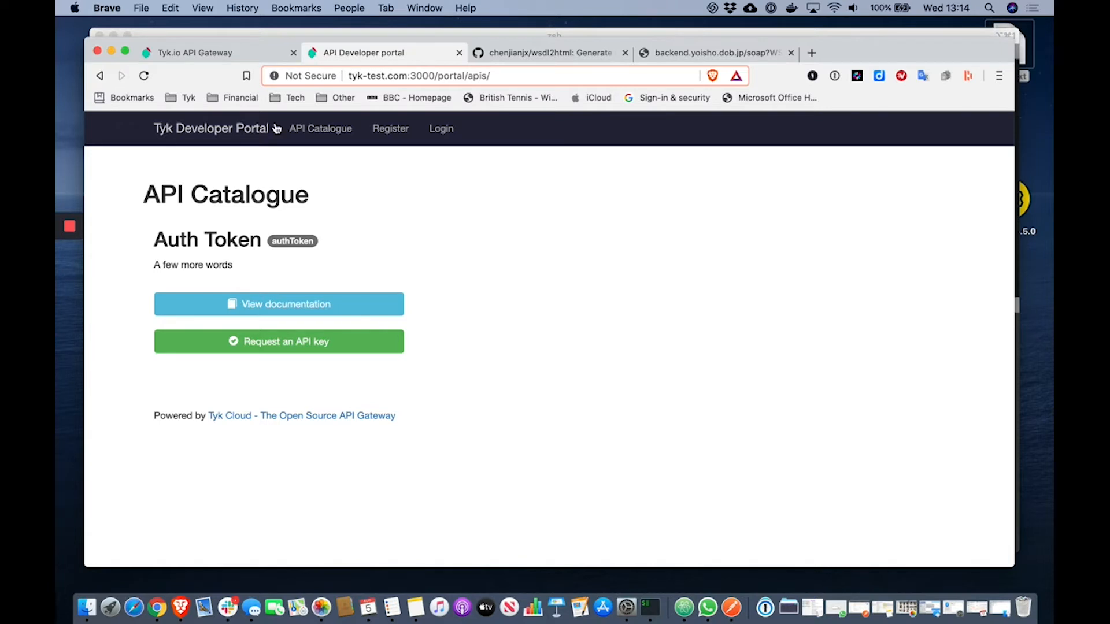
pyautogui.click(188, 58)
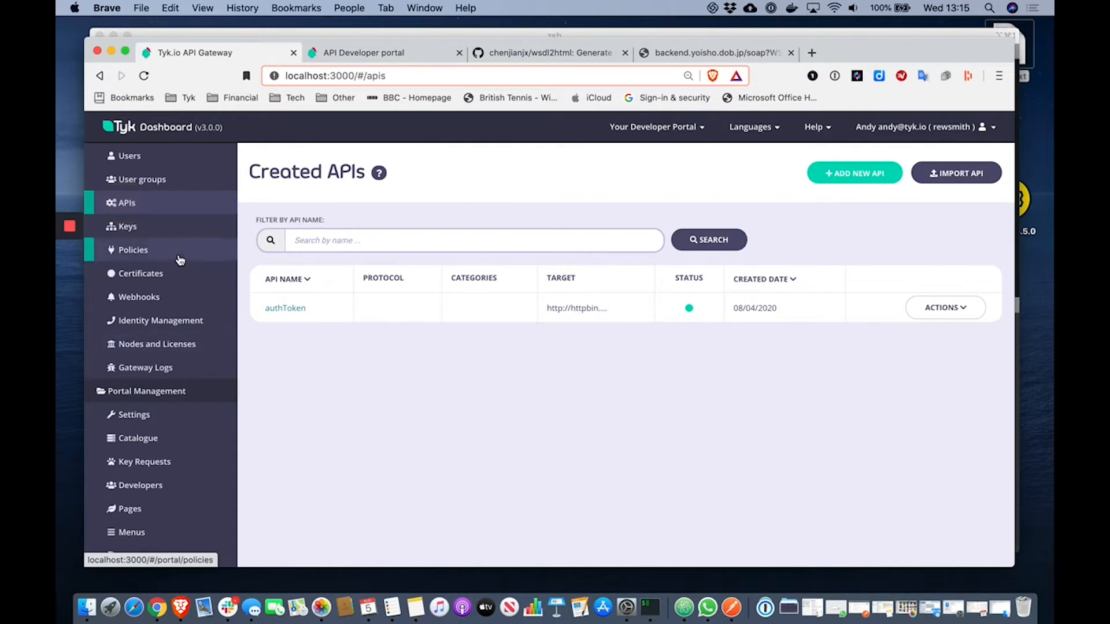
# Start importing an API definition from a WSDL document
pyautogui.scroll(2, 179, 260)
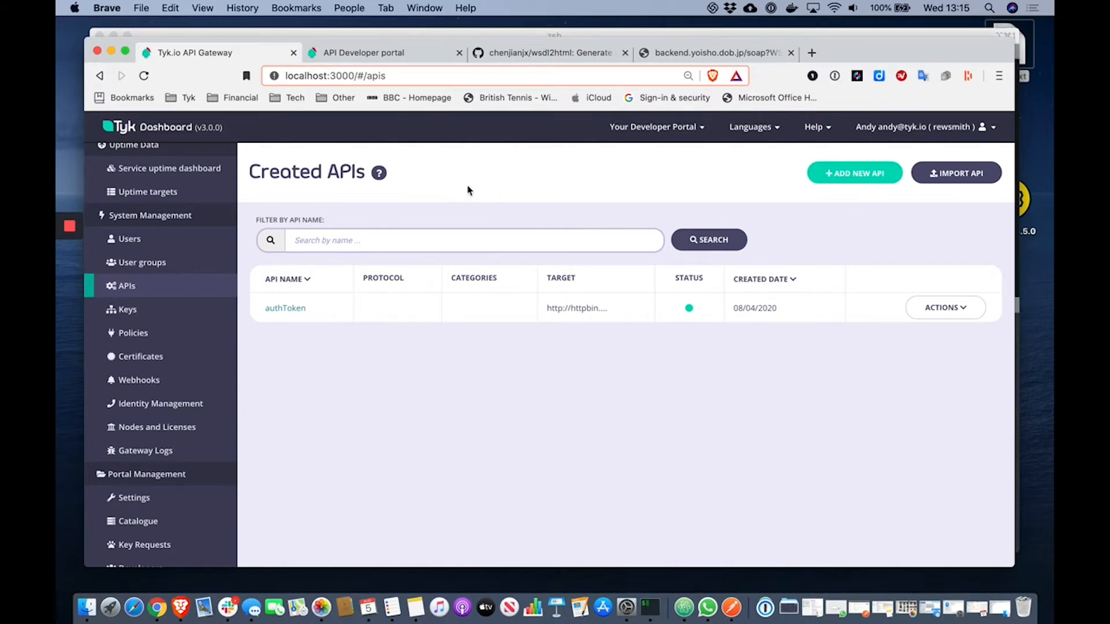
pyautogui.click(966, 183)
pyautogui.click(671, 213)
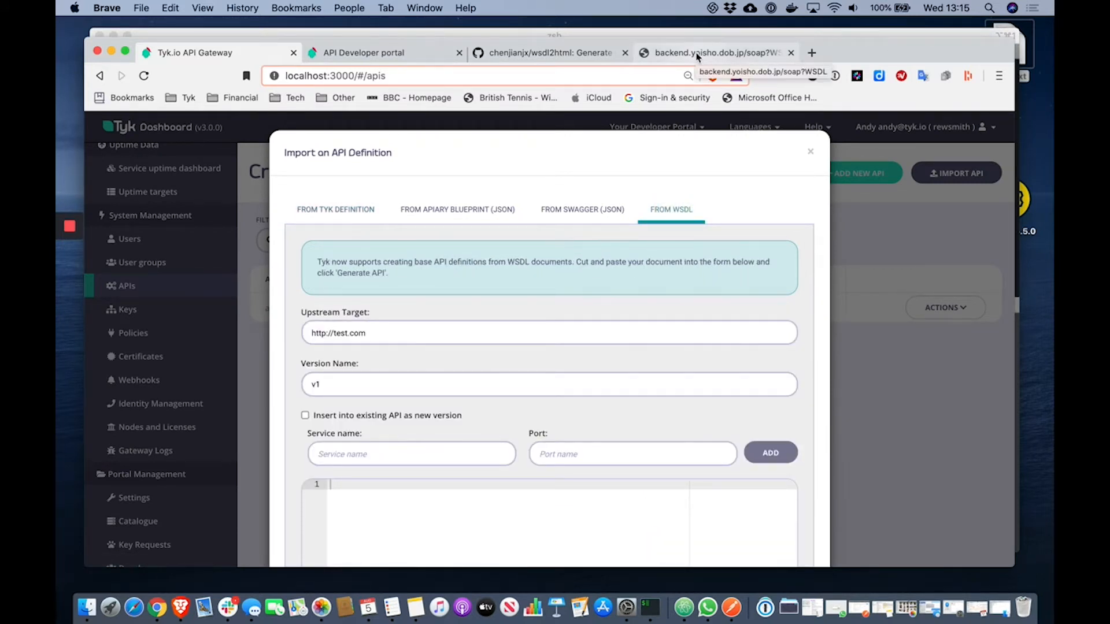
# Switch to Atom, copy the entire contents of soap.wsdl.xml and paste them into the WSDL import form in Brave
pyautogui.click(676, 578)
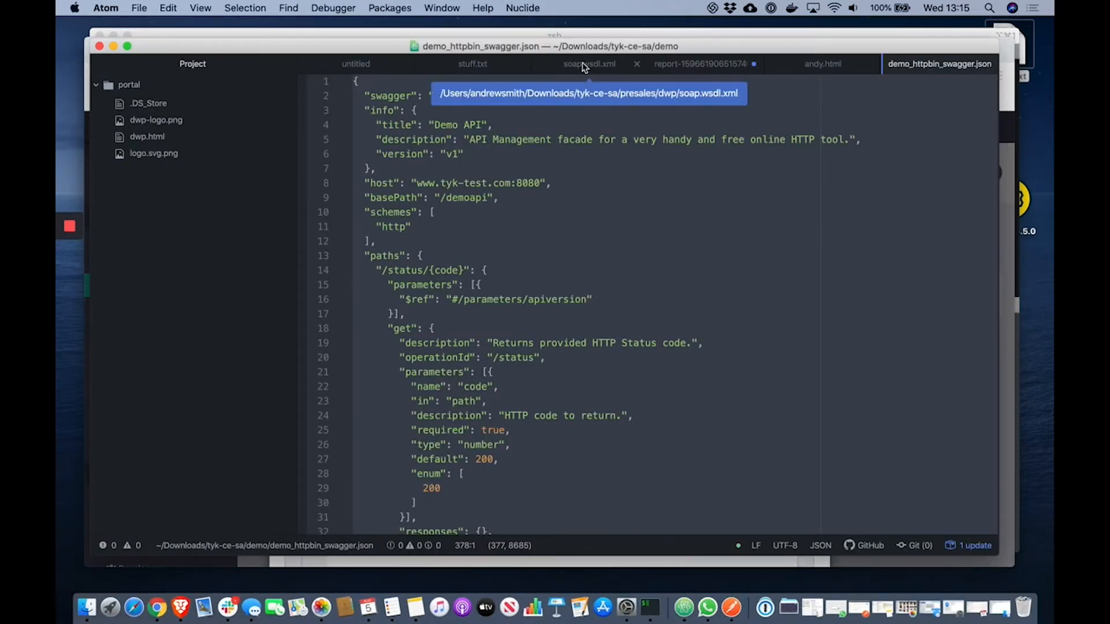
pyautogui.click(608, 65)
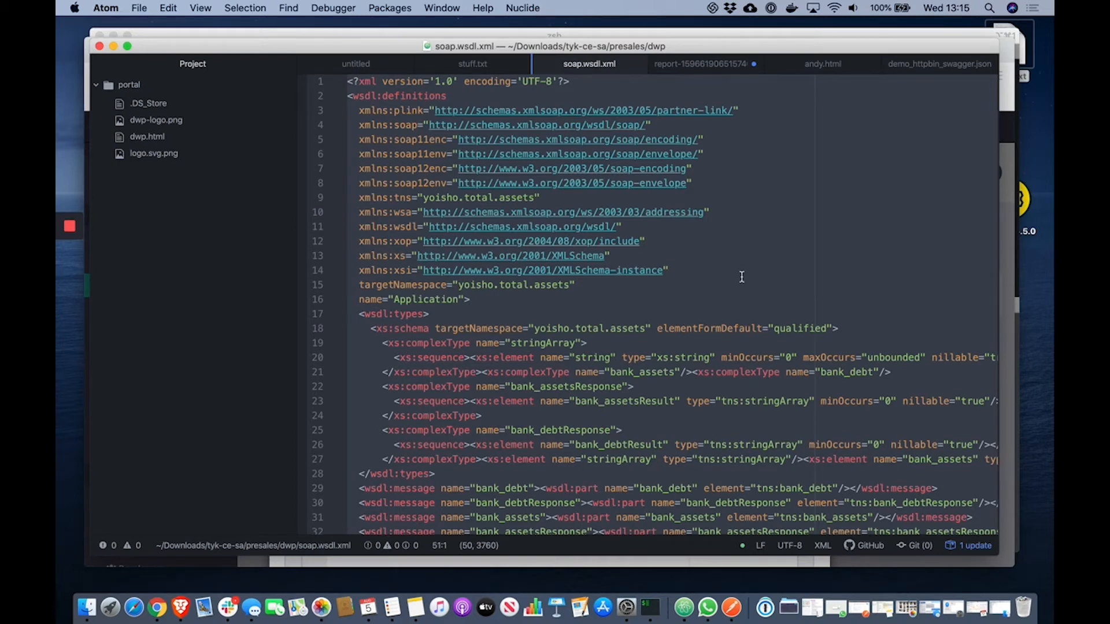
pyautogui.press('super+Tab')
pyautogui.click(416, 498)
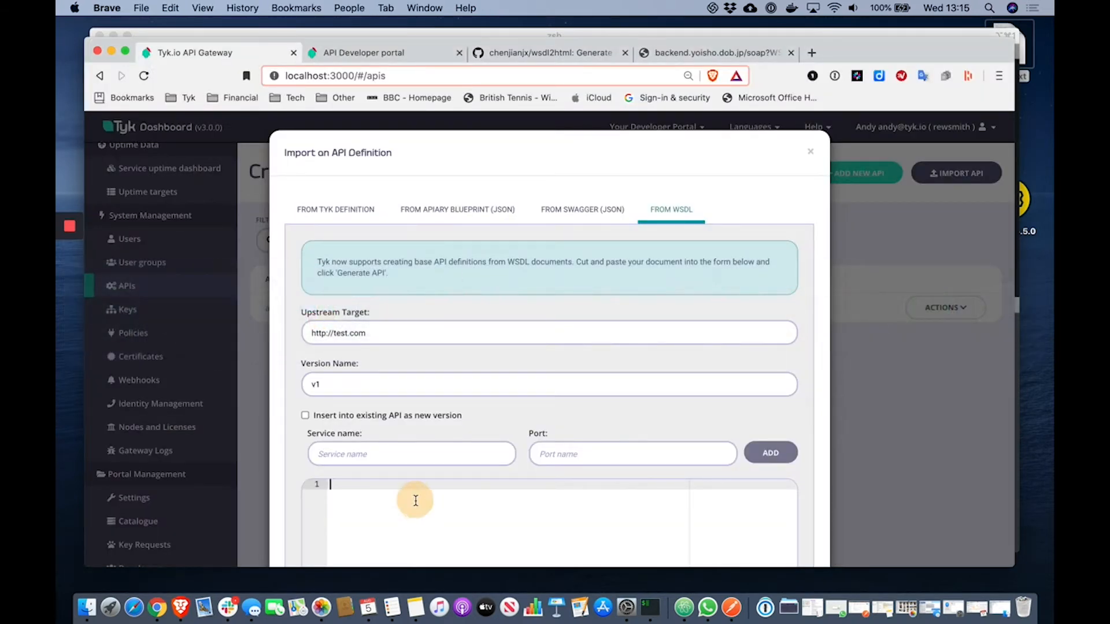
pyautogui.press('super+v')
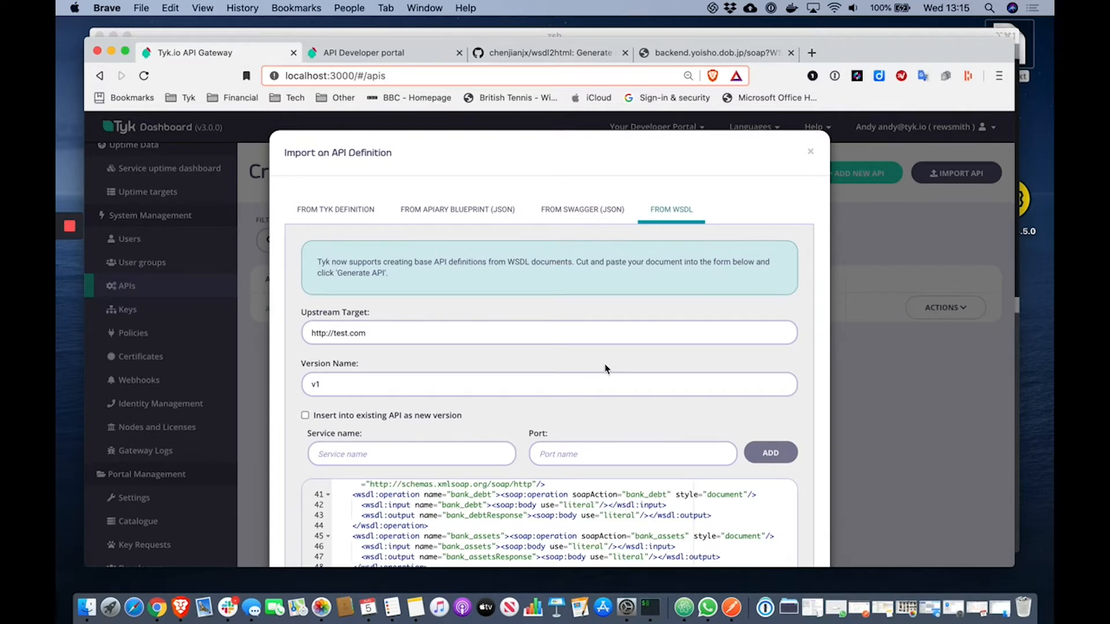
pyautogui.click(693, 53)
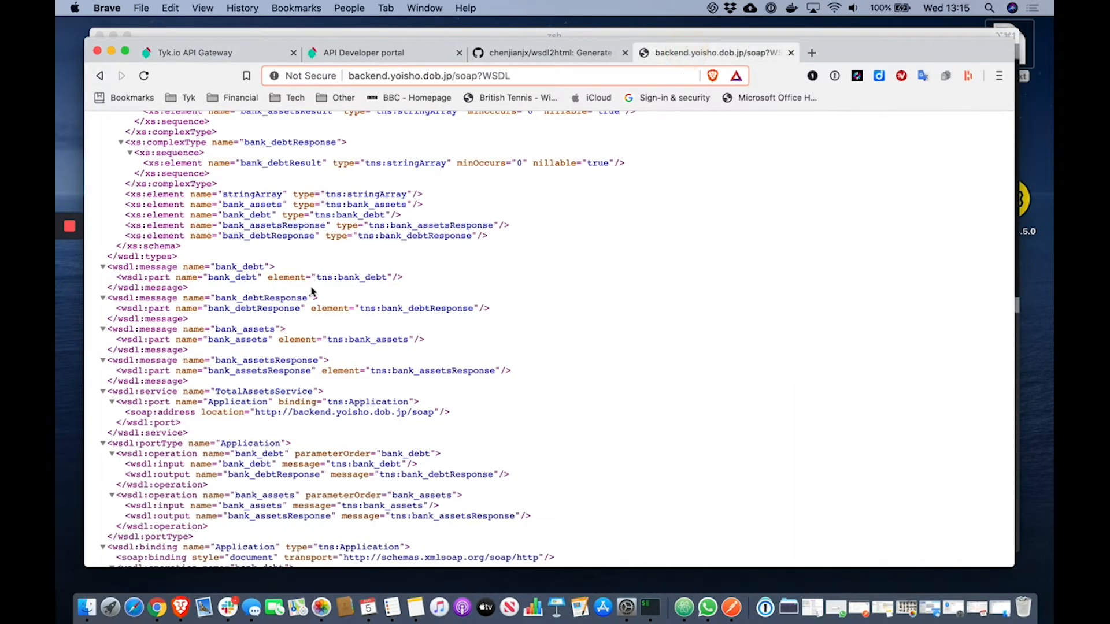
pyautogui.scroll(-5, 265, 272)
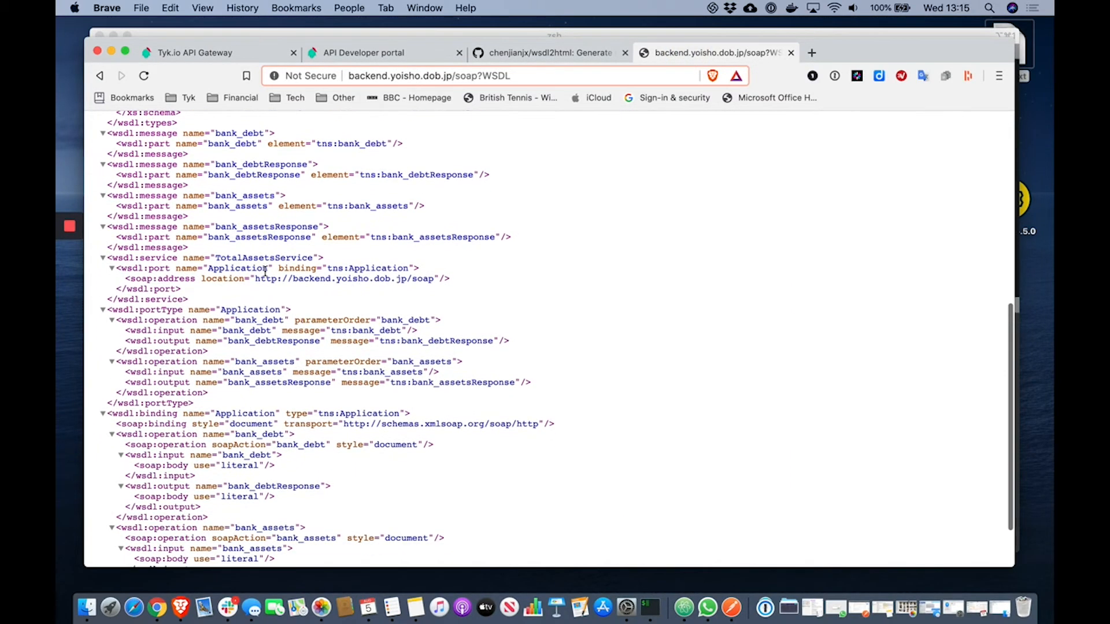
pyautogui.moveTo(255, 279); pyautogui.dragTo(433, 282)
pyautogui.press('super+c')
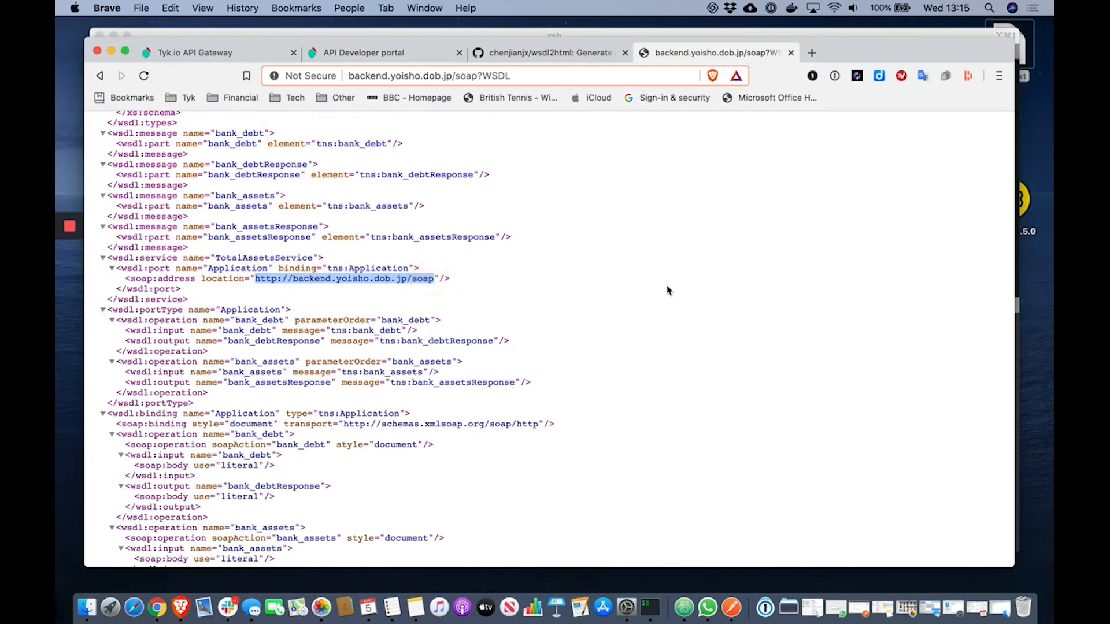
pyautogui.click(181, 53)
pyautogui.moveTo(371, 329); pyautogui.dragTo(293, 324)
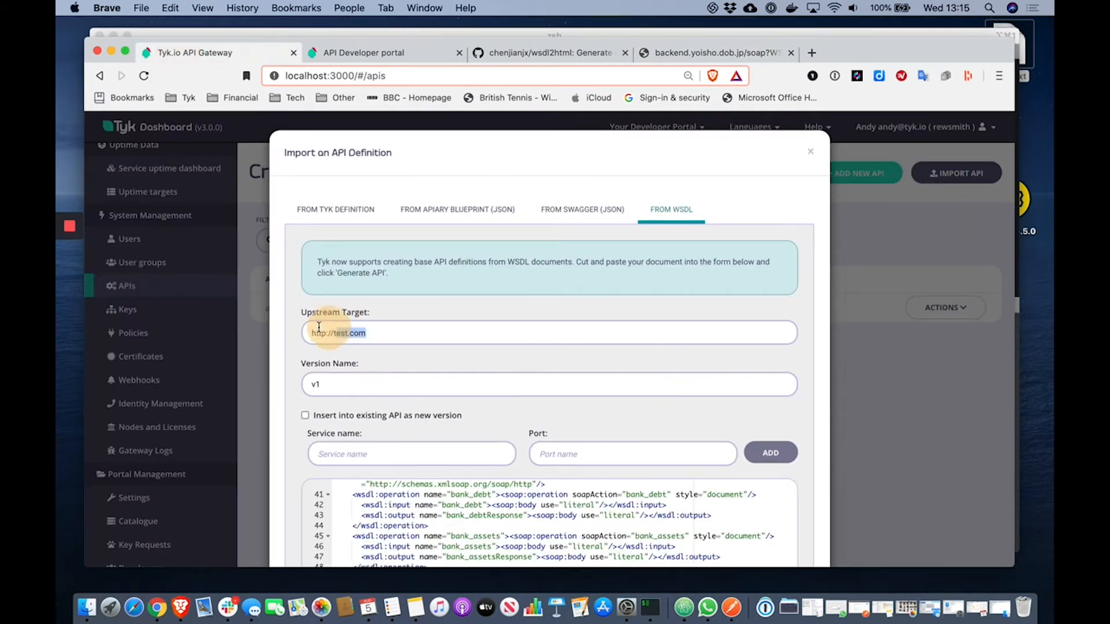
pyautogui.press('super+v')
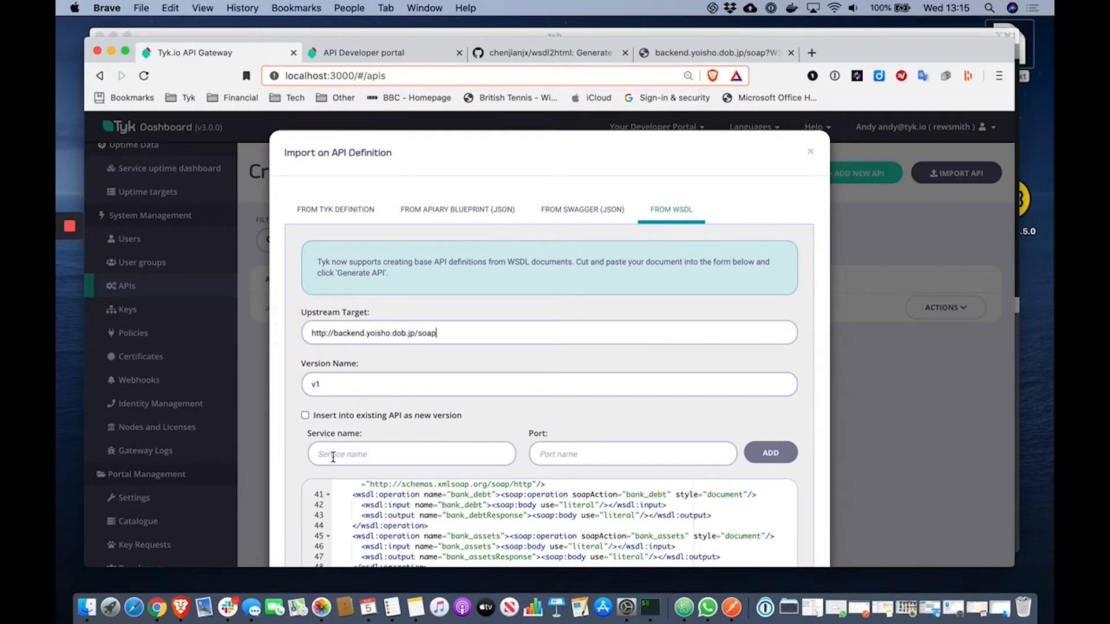
# Copy the service name from the backend WSDL and set the import's service name to TotalAssetsService
pyautogui.click(707, 53)
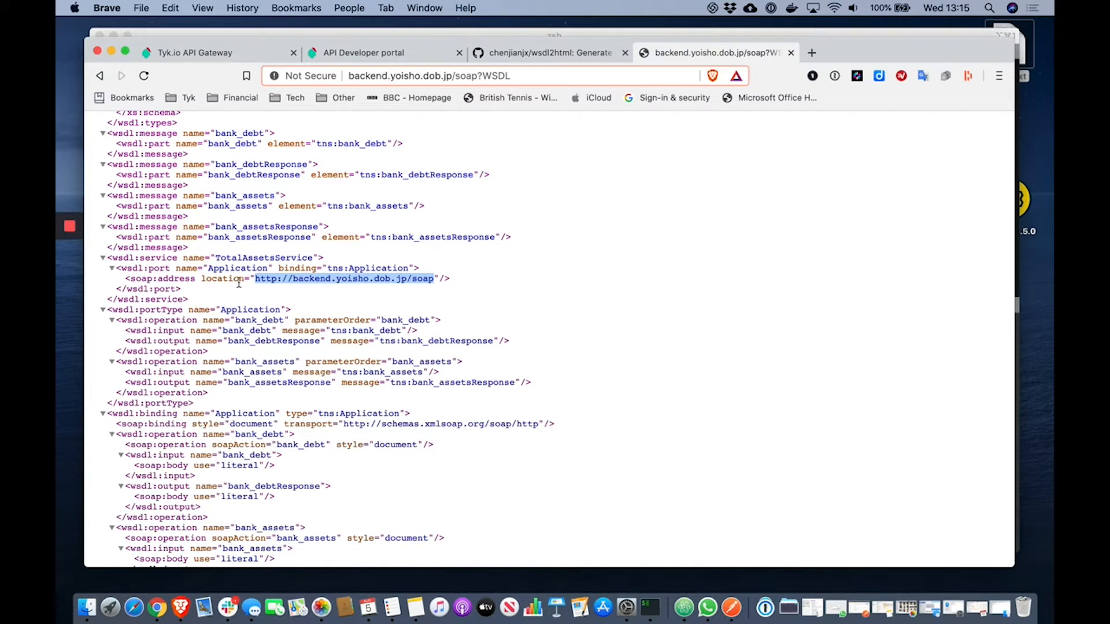
pyautogui.doubleClick(255, 257)
pyautogui.press('super+c')
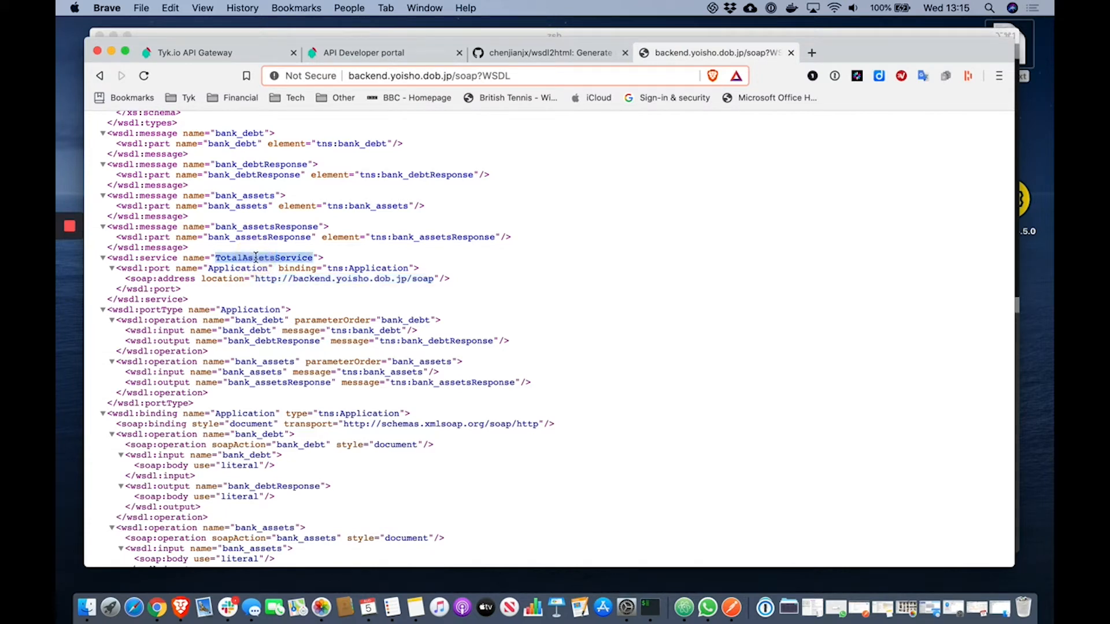
pyautogui.click(210, 52)
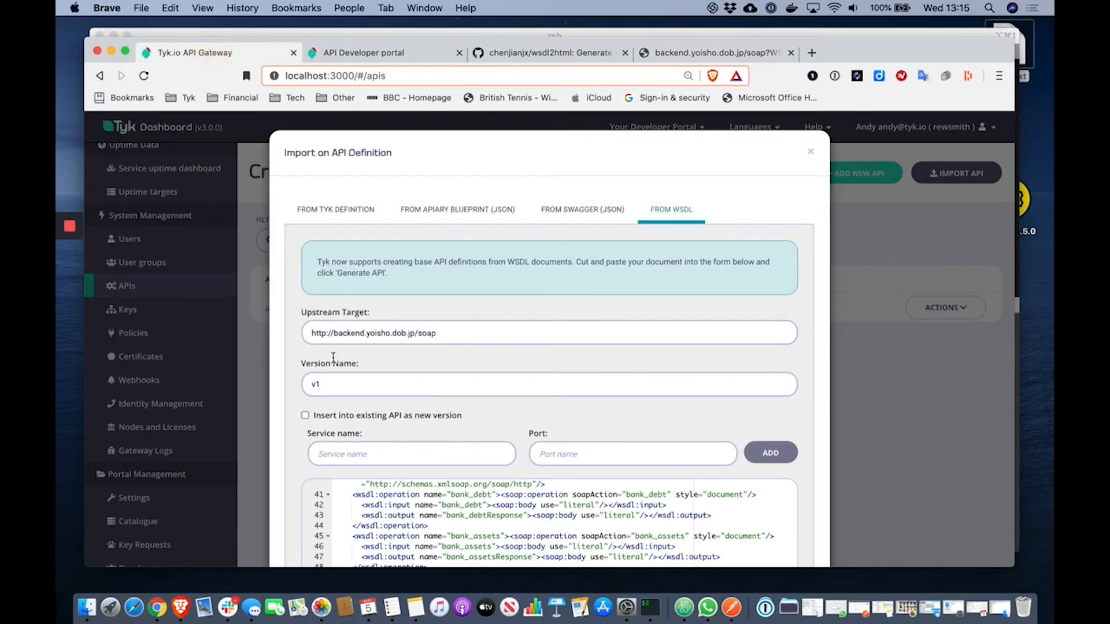
pyautogui.click(339, 450)
pyautogui.press('super+v')
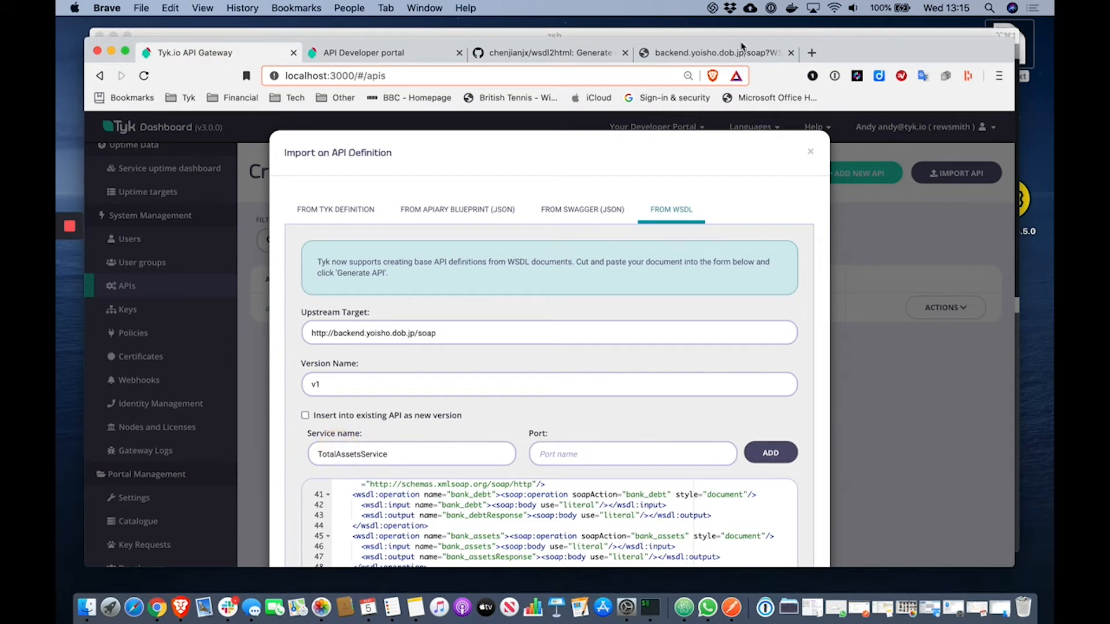
# Add the service with the port name Application, copied from the backend WSDL, and generate the API
pyautogui.click(720, 54)
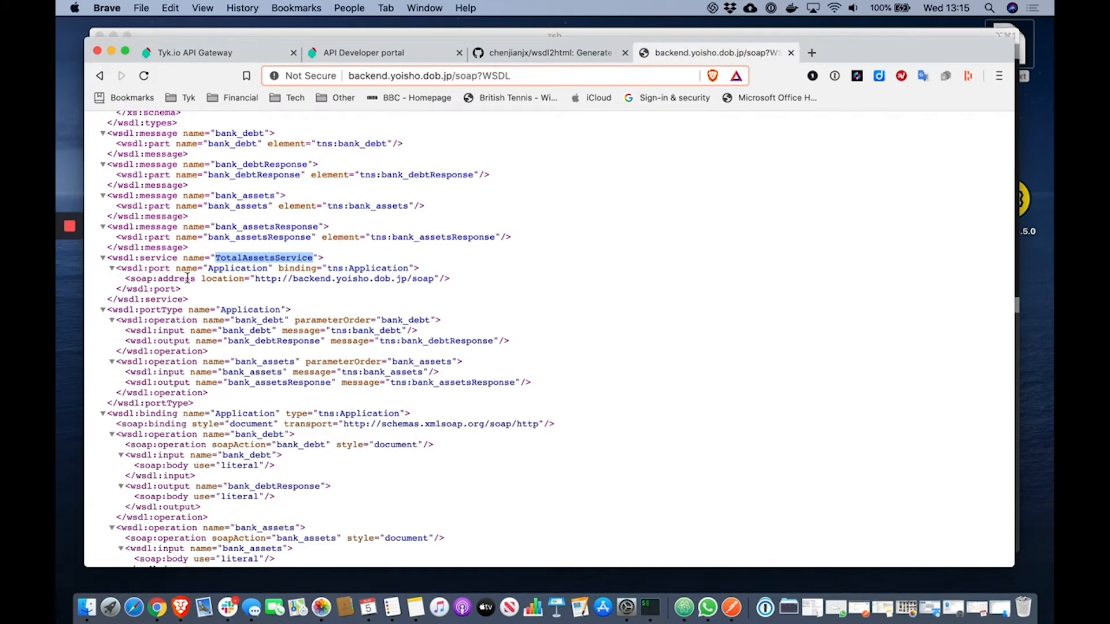
pyautogui.doubleClick(223, 268)
pyautogui.press('super+c')
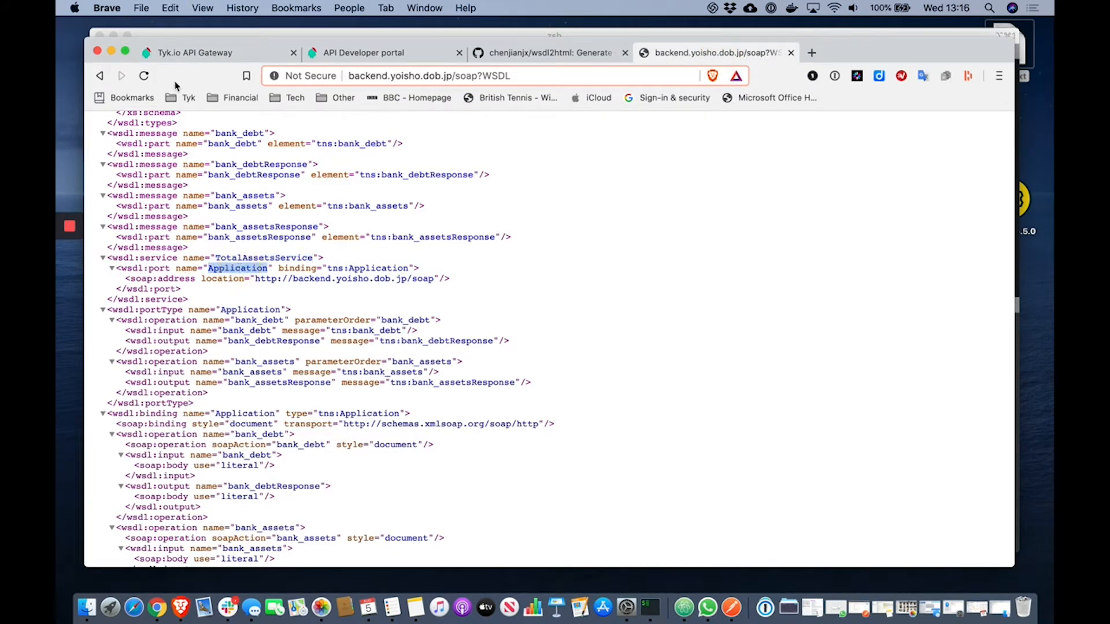
pyautogui.click(193, 51)
pyautogui.click(541, 457)
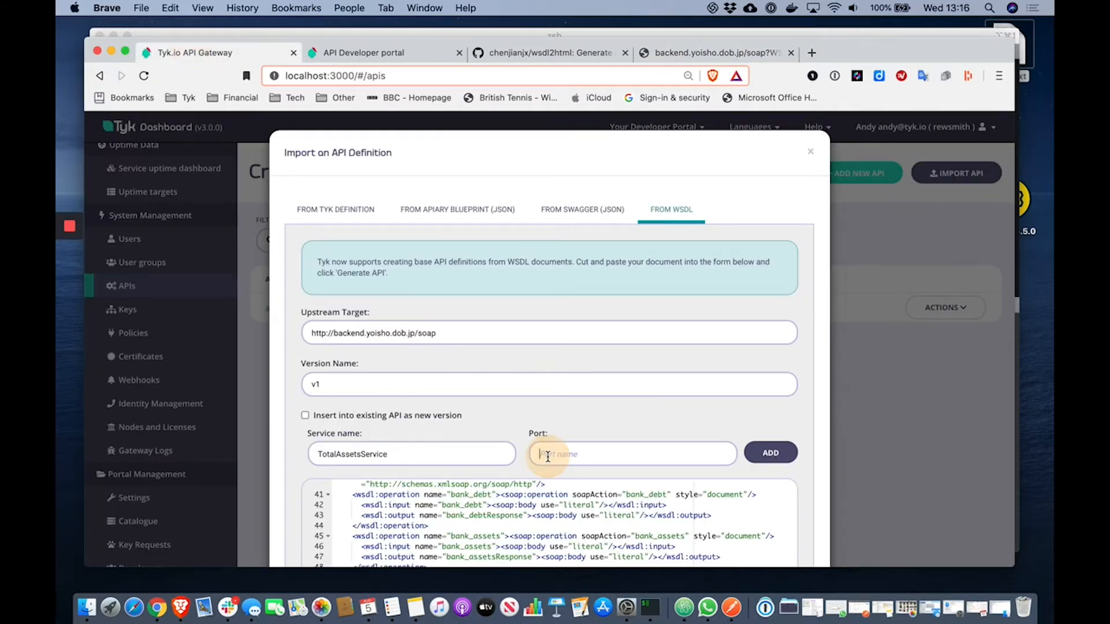
pyautogui.press('super+v')
pyautogui.click(772, 451)
pyautogui.scroll(-5, 737, 403)
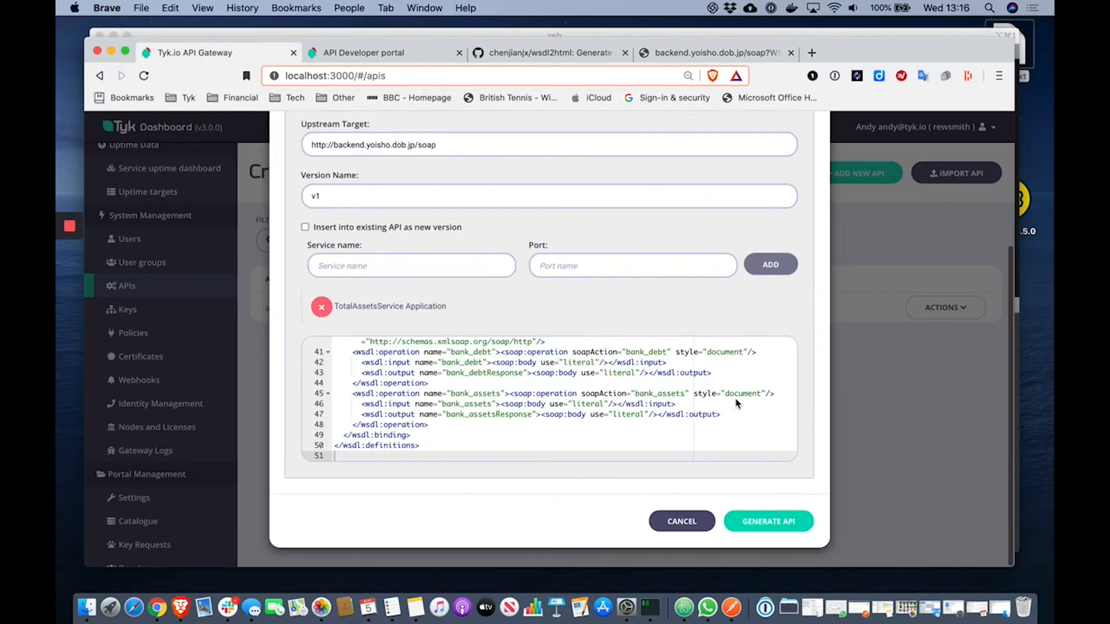
pyautogui.click(768, 523)
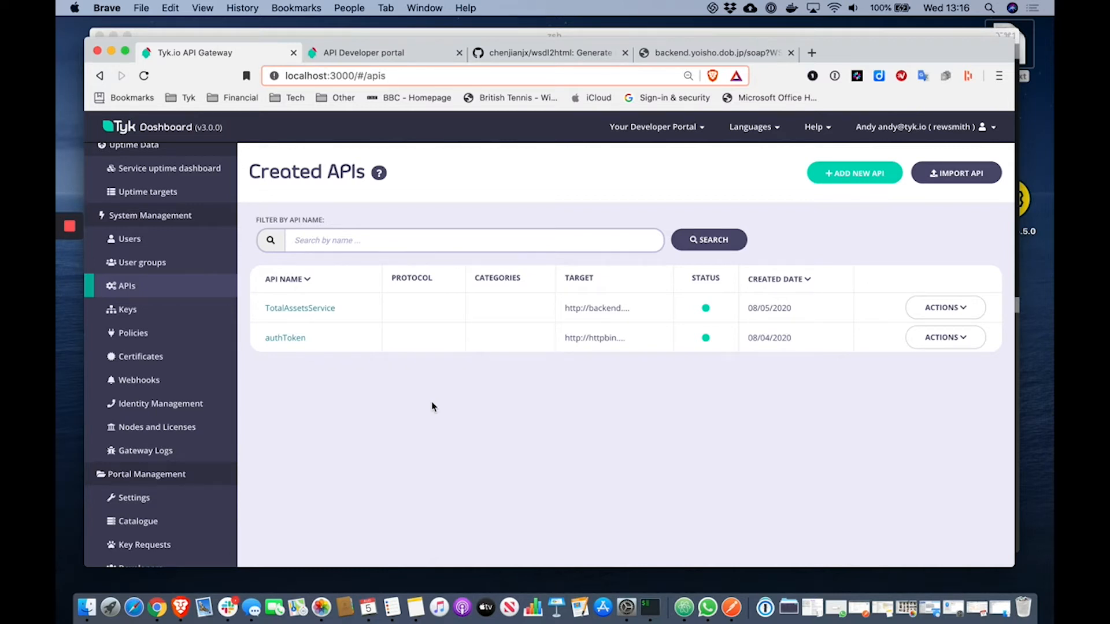
# Set the TotalAssetsService API's authentication mode to Authentication Token and update the API
pyautogui.click(327, 310)
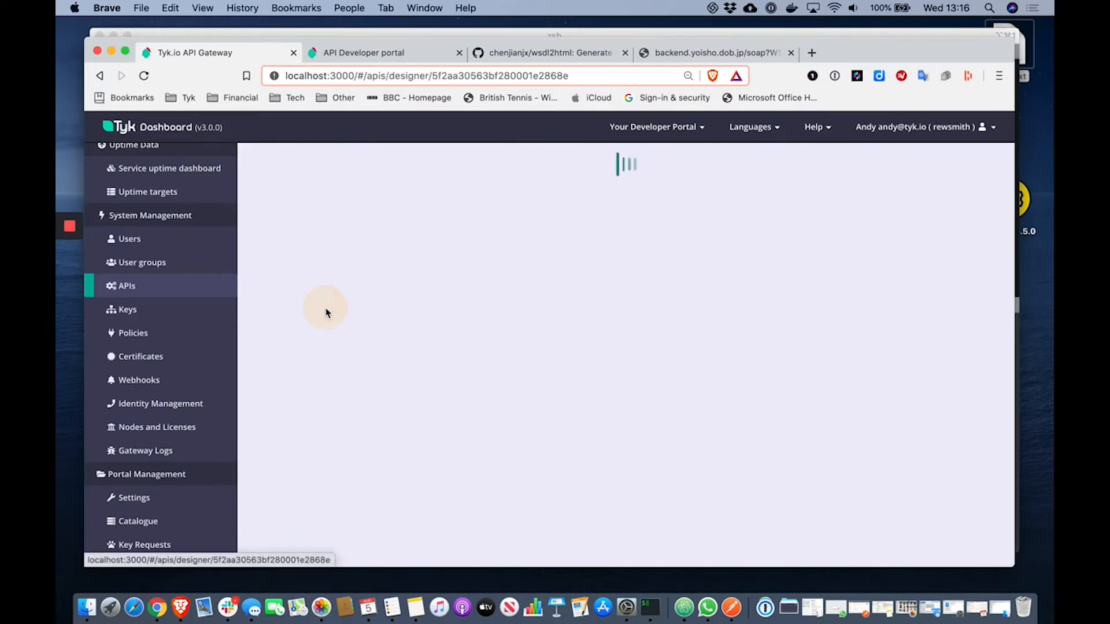
pyautogui.scroll(-3, 535, 432)
pyautogui.scroll(-15, 536, 432)
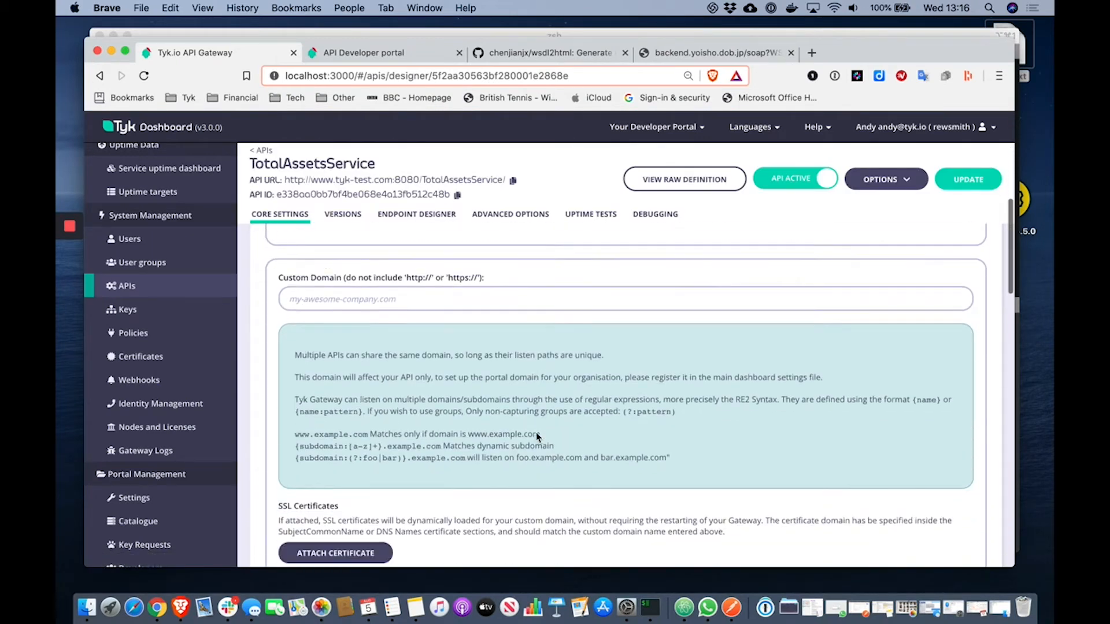
pyautogui.scroll(-2, 536, 437)
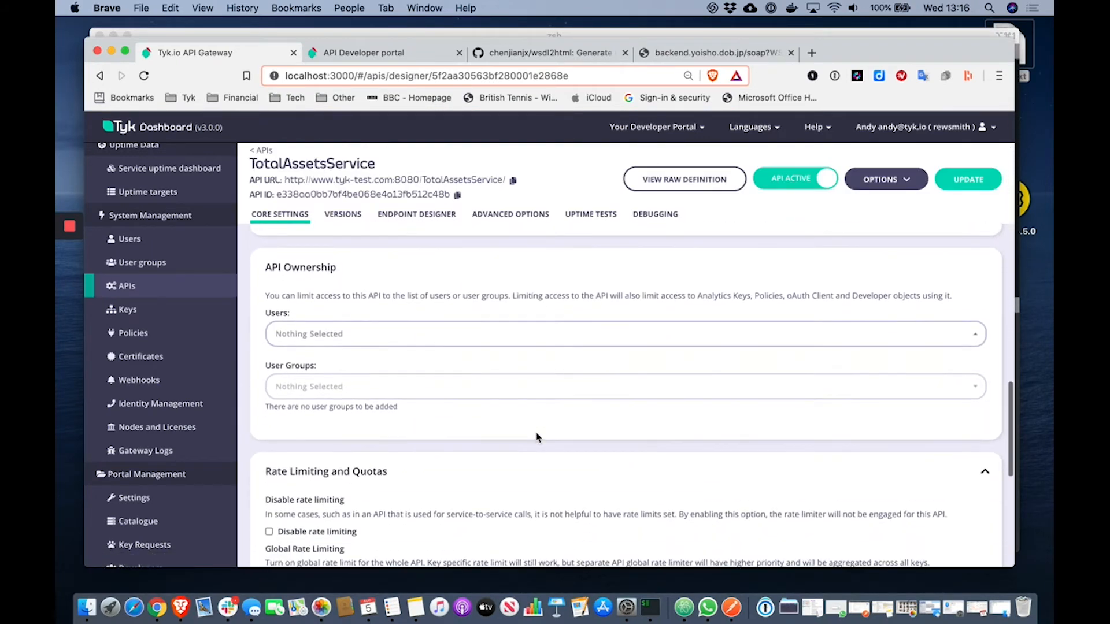
pyautogui.scroll(-3, 476, 416)
pyautogui.scroll(-2, 462, 413)
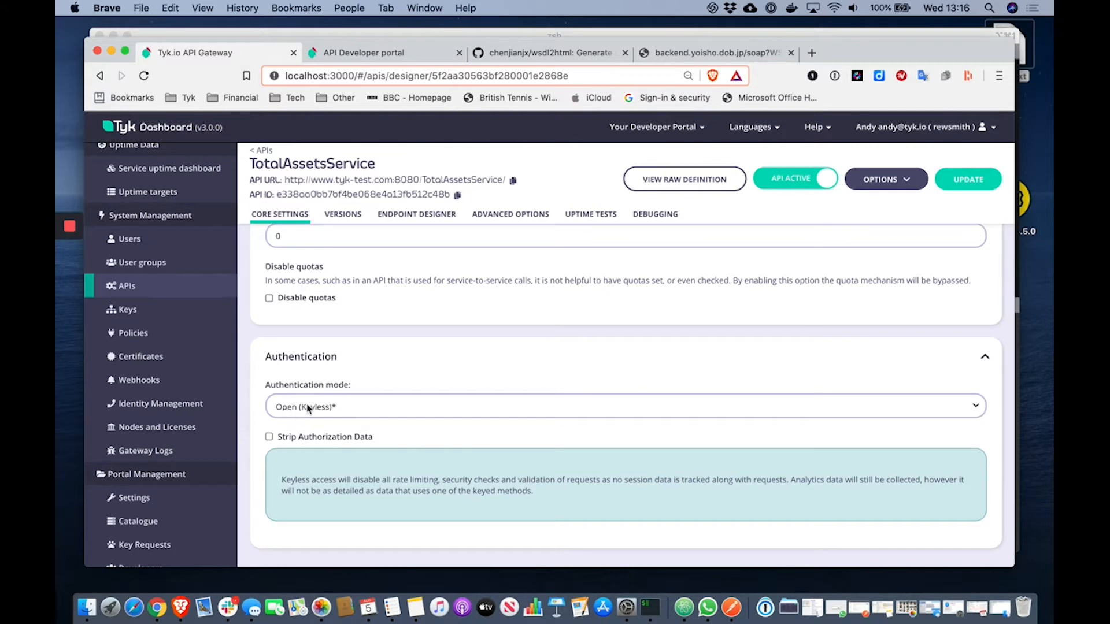
pyautogui.click(326, 412)
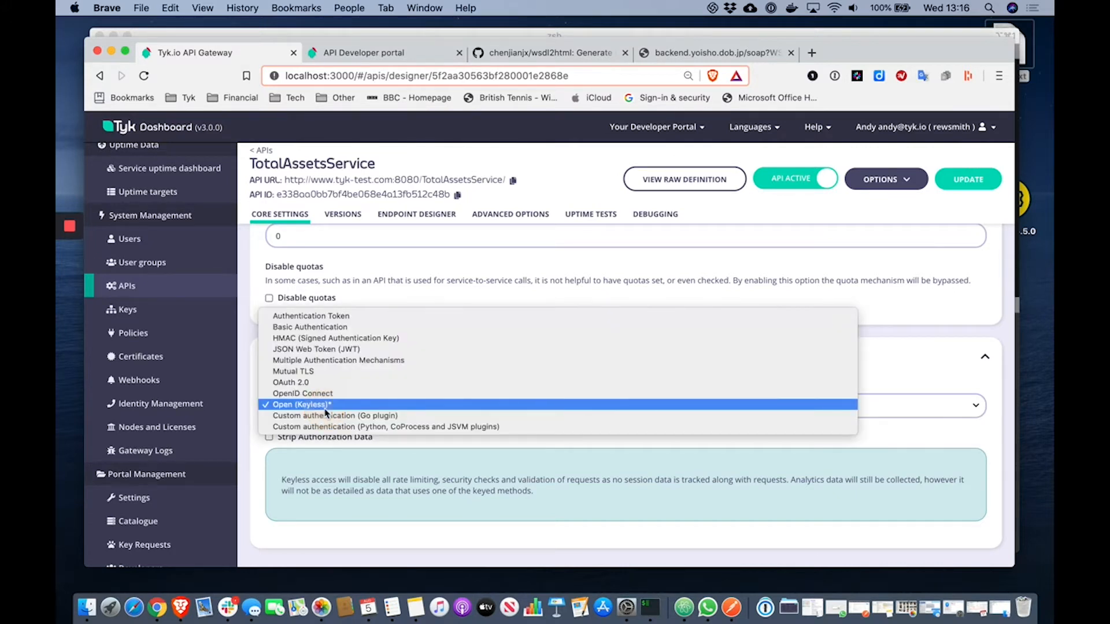
pyautogui.click(344, 317)
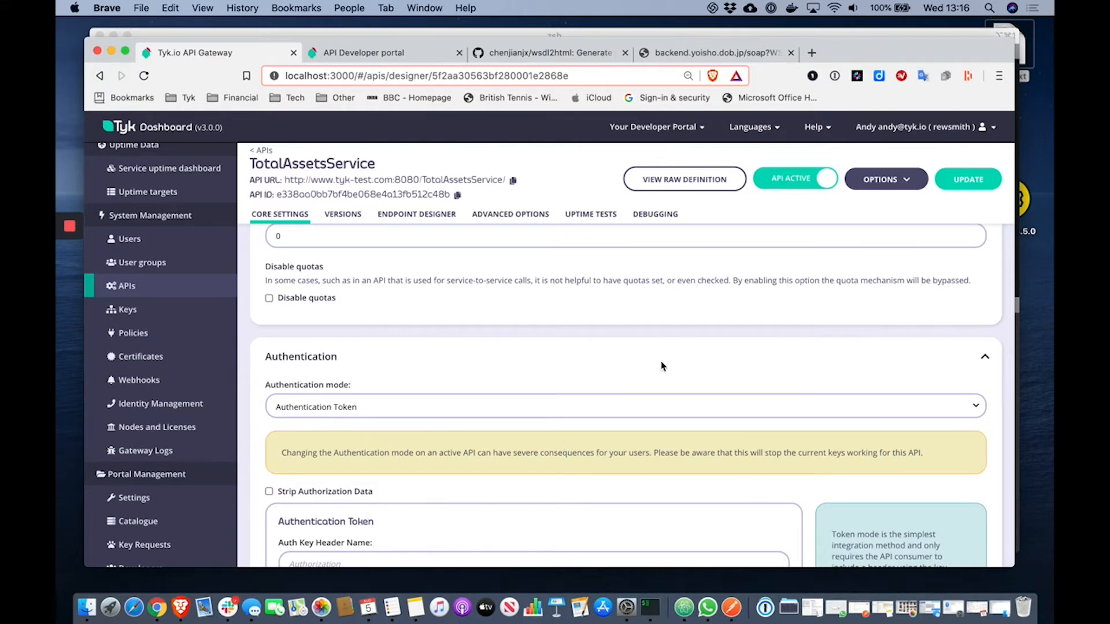
pyautogui.click(970, 180)
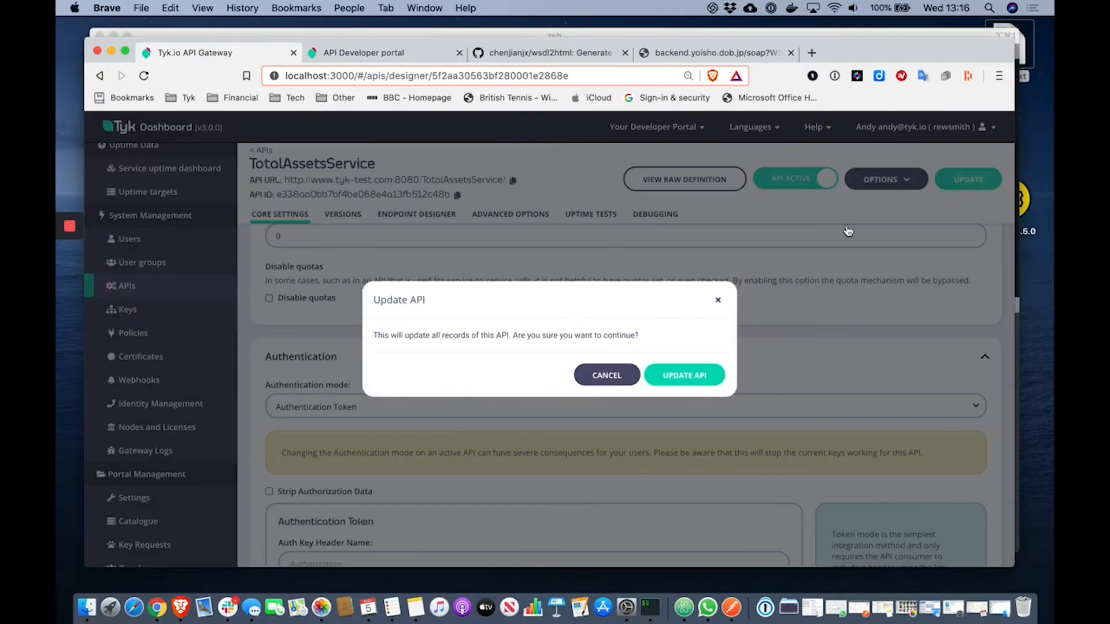
pyautogui.click(688, 377)
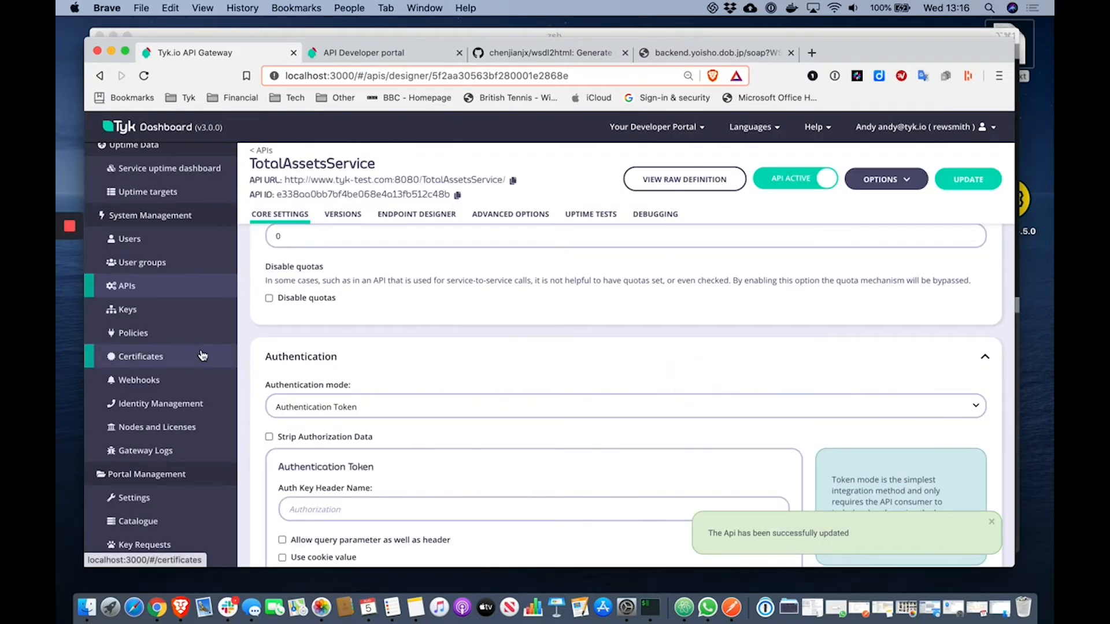
# Start a new policy with access rights to TotalAssetsService and expand its global limits and quota settings
pyautogui.click(134, 338)
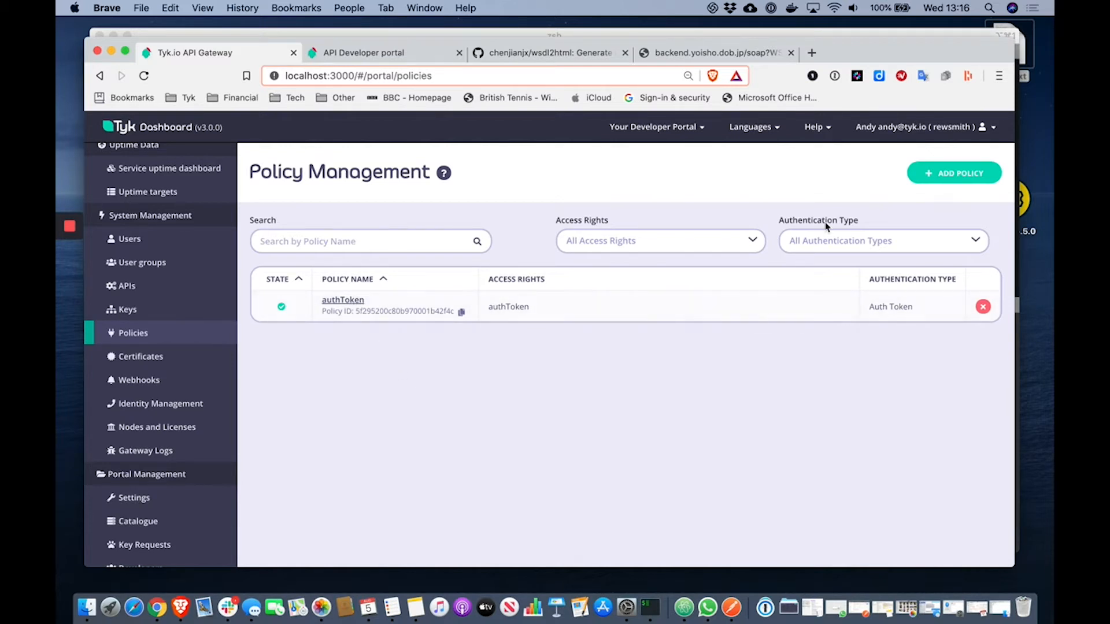
pyautogui.click(953, 173)
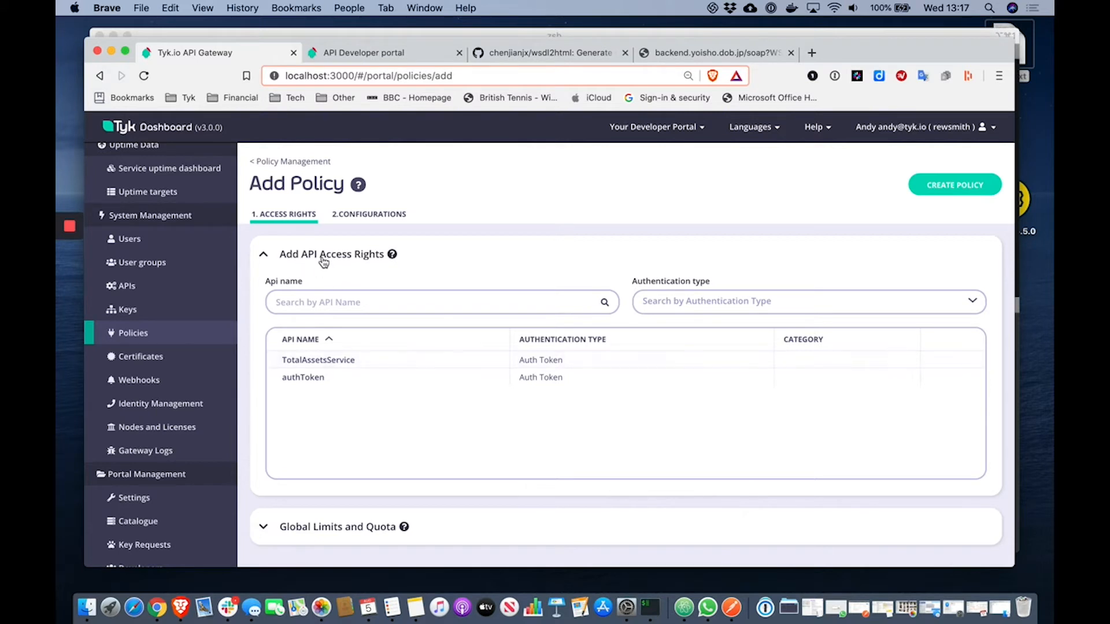
pyautogui.click(319, 364)
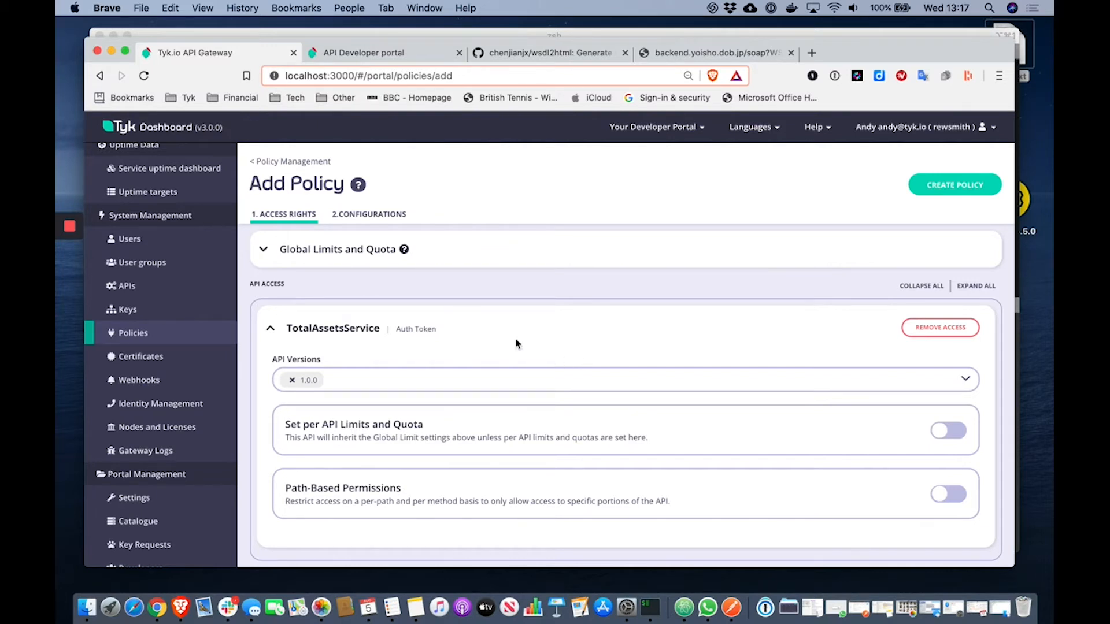
pyautogui.click(265, 252)
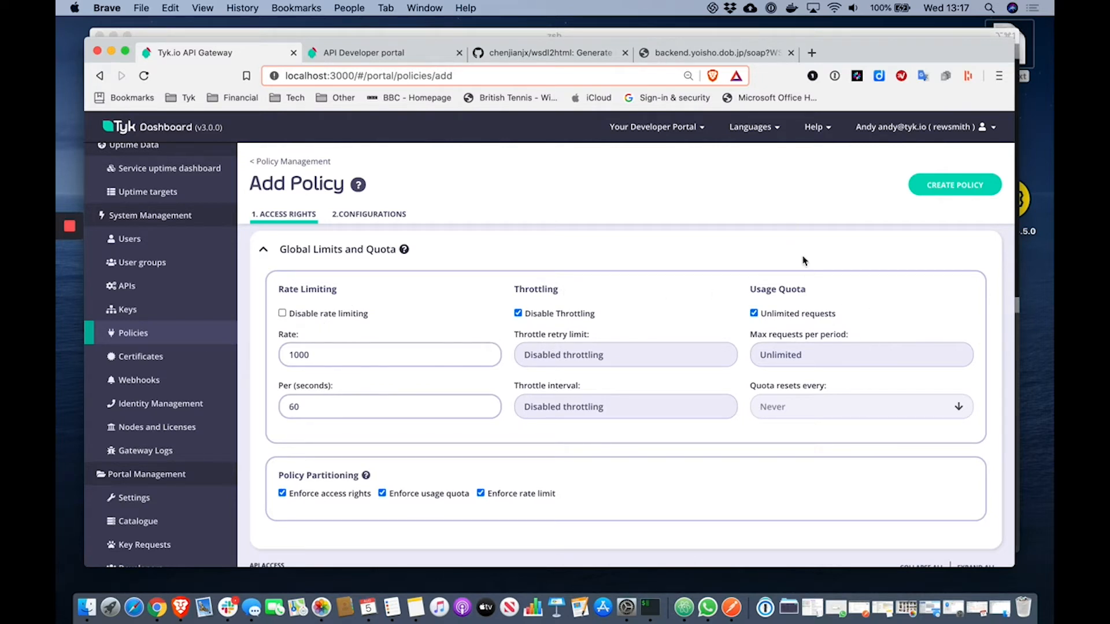
# Name the policy Total Assets Policy, set its keys to never expire, and create it
pyautogui.click(373, 216)
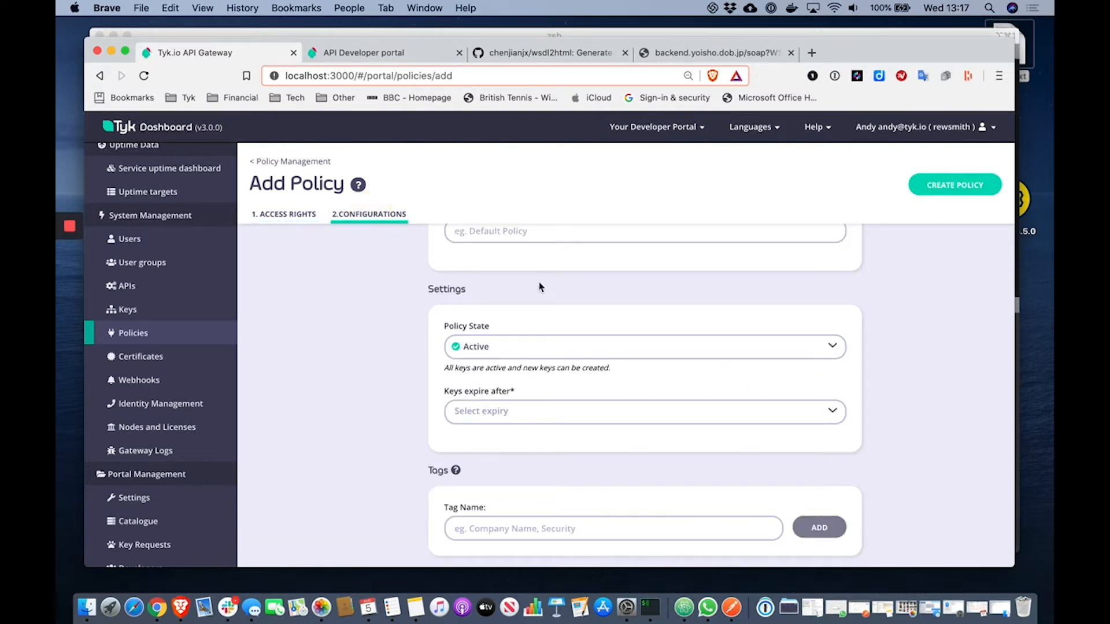
pyautogui.scroll(2, 541, 289)
pyautogui.click(511, 290)
pyautogui.write('T')
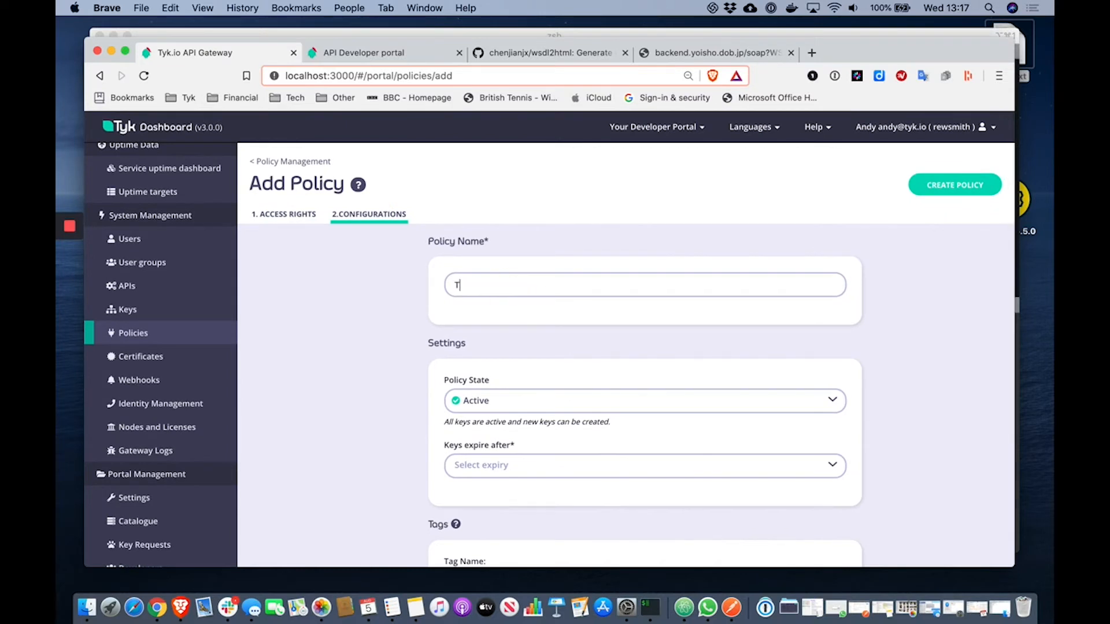
pyautogui.write('otal Assets Policy')
pyautogui.click(578, 473)
pyautogui.click(529, 305)
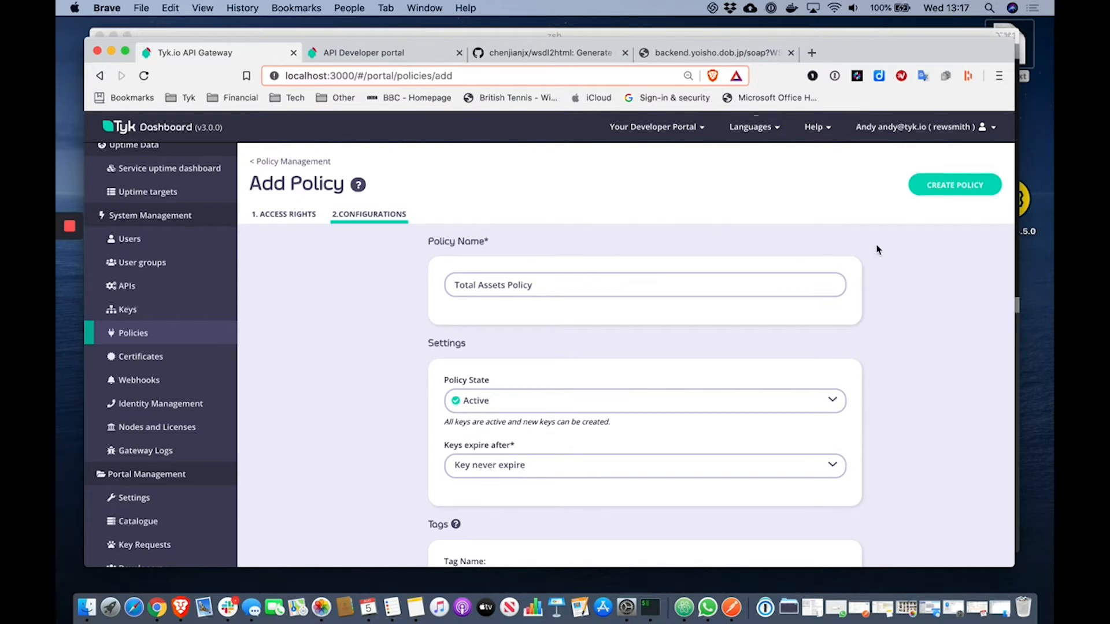
pyautogui.click(939, 182)
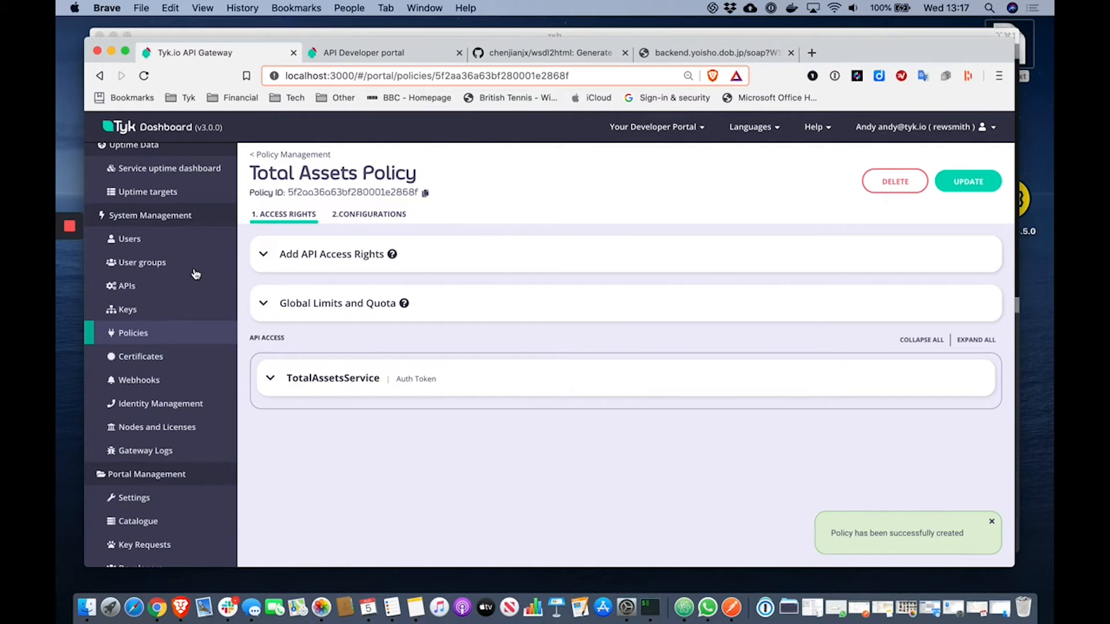
# Start a new portal catalogue entry named Total Assets SOAP Service and assign Total Assets Policy to its key requests
pyautogui.scroll(-3, 205, 508)
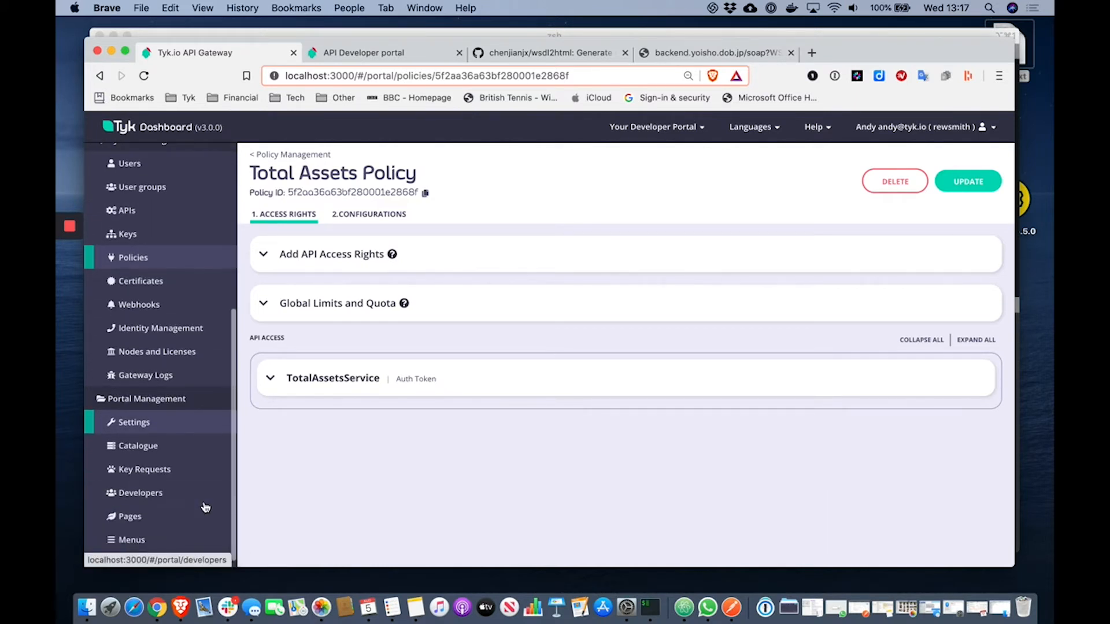
pyautogui.click(136, 451)
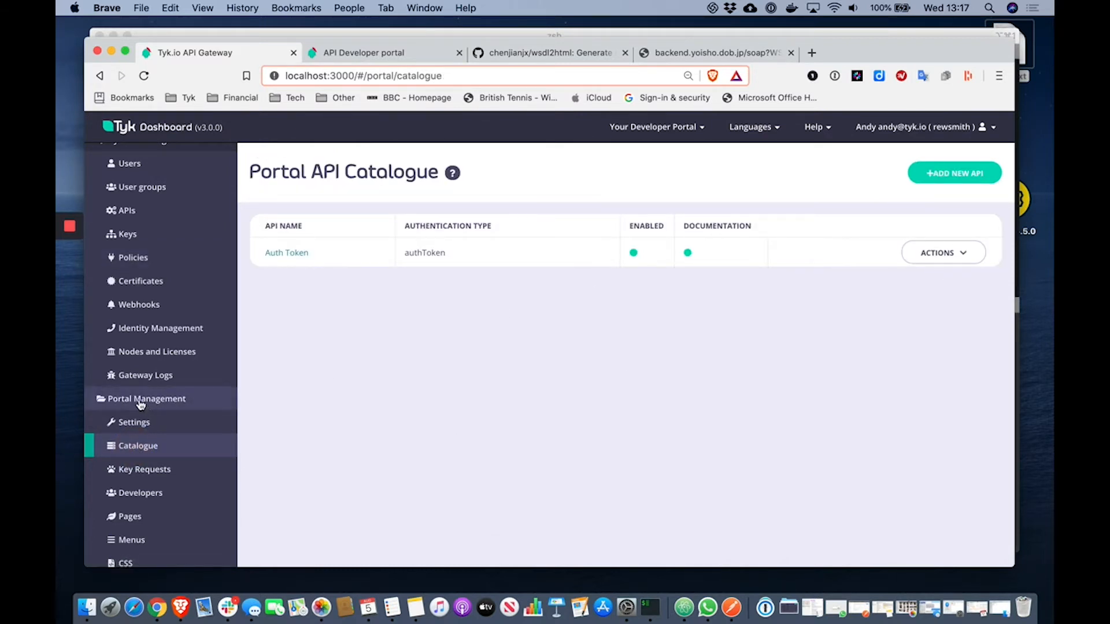
pyautogui.click(972, 181)
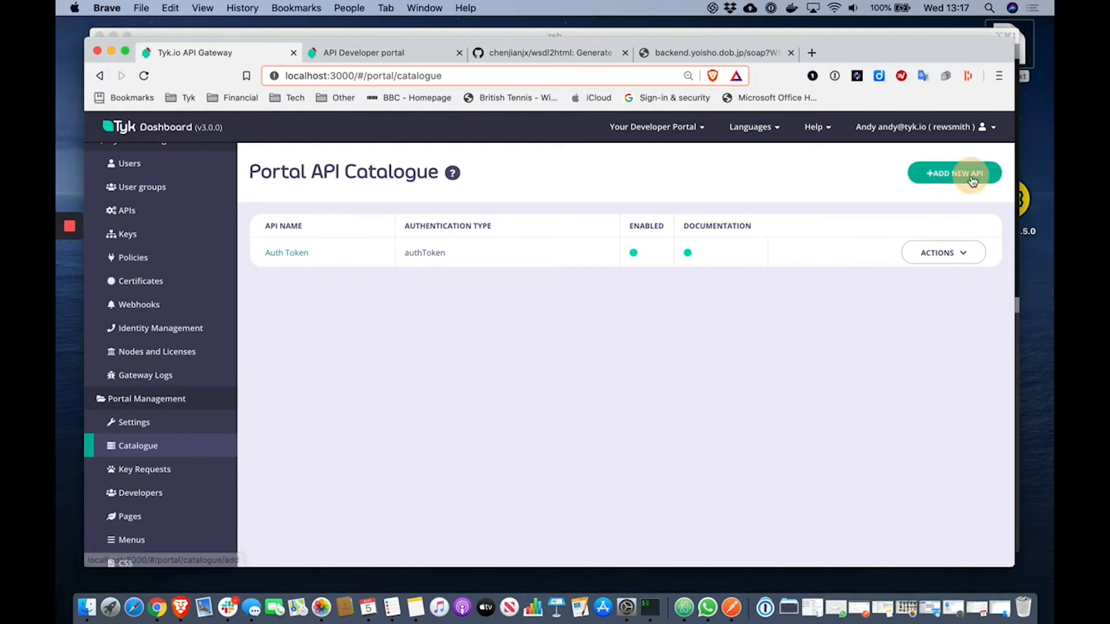
pyautogui.scroll(-2, 486, 384)
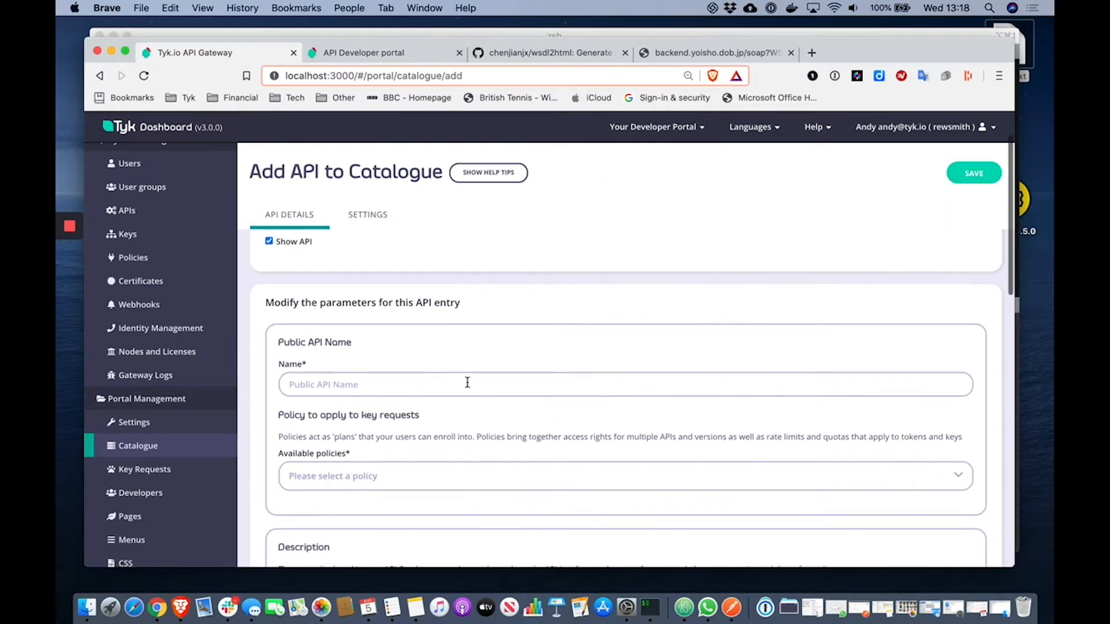
pyautogui.click(341, 384)
pyautogui.write('Total')
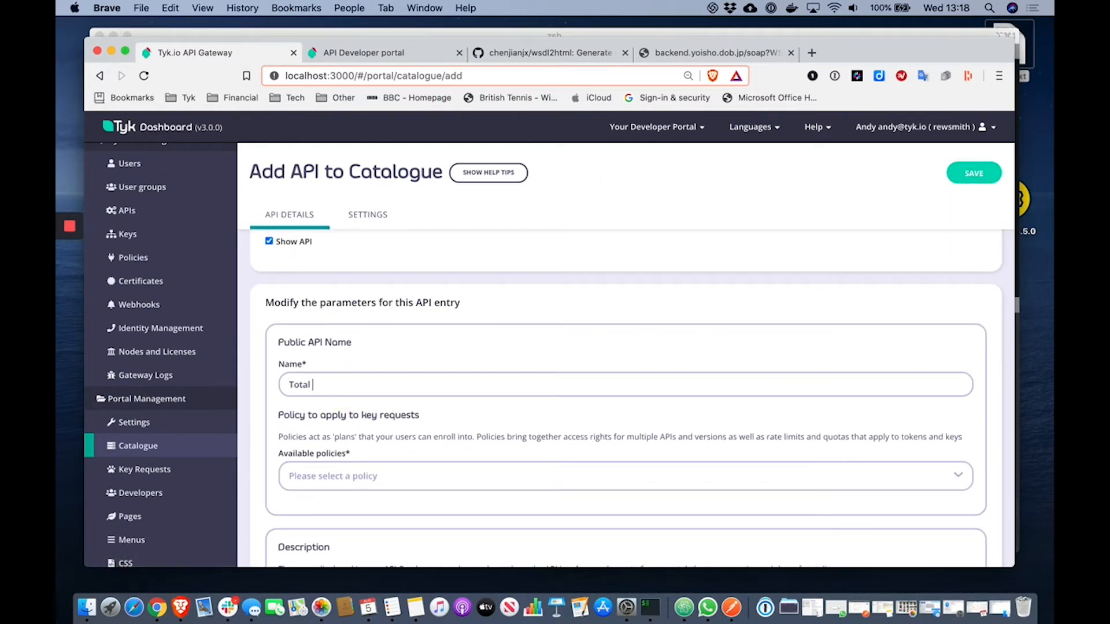
pyautogui.write(' Assets SOAP Service')
pyautogui.click(379, 476)
pyautogui.scroll(-3, 509, 462)
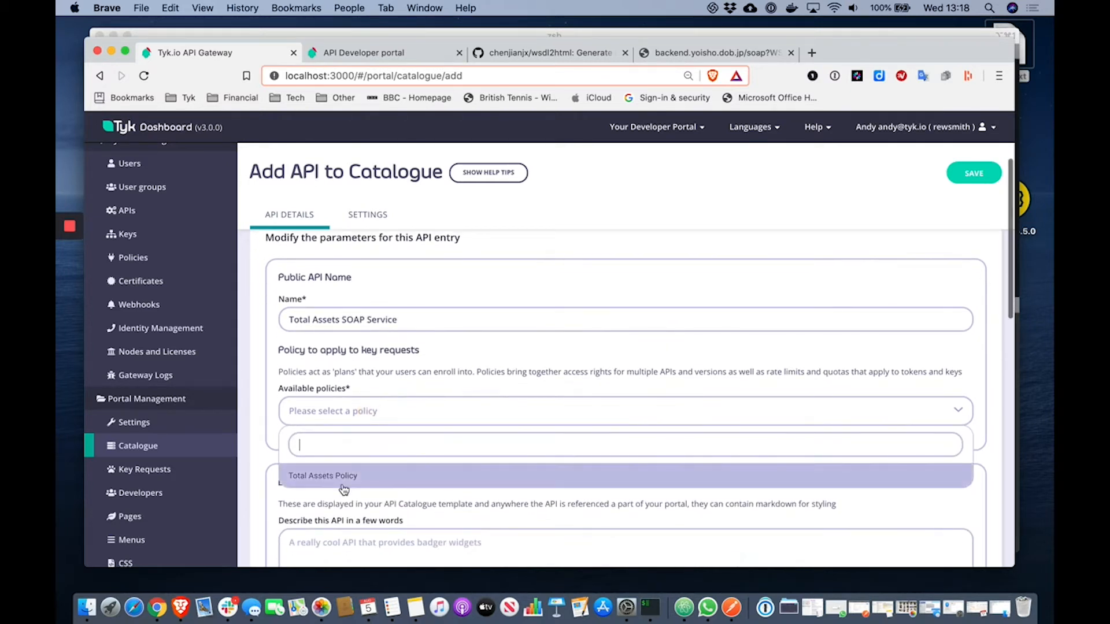
pyautogui.click(405, 473)
# Enter "A simple demo SOAP service" as the catalogue entry's short description
pyautogui.scroll(-4, 442, 559)
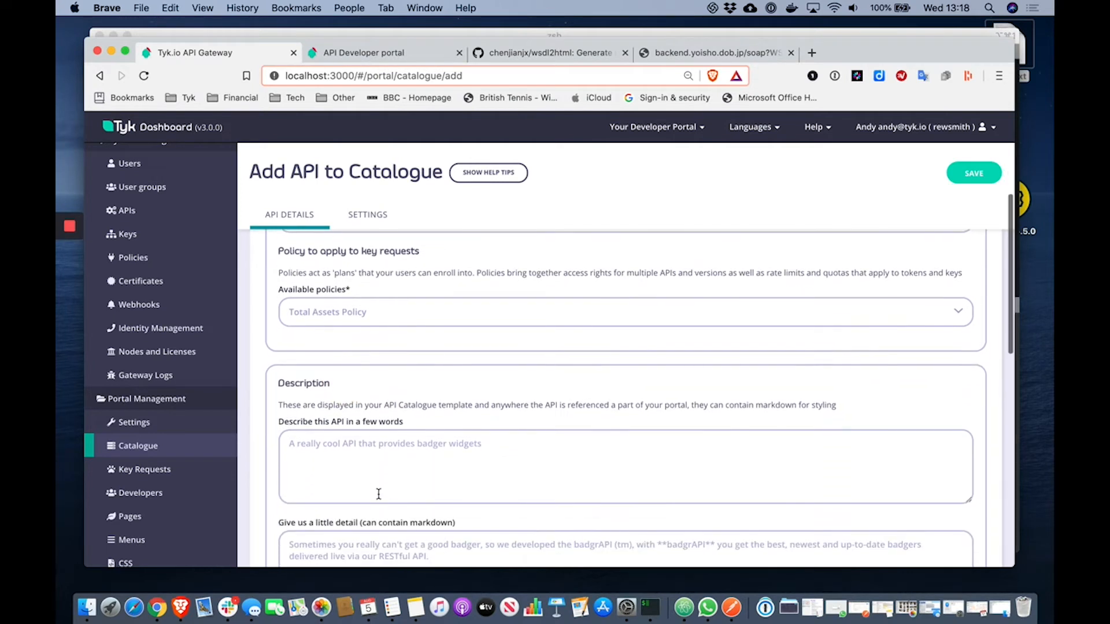
pyautogui.click(364, 465)
pyautogui.write('A simple d')
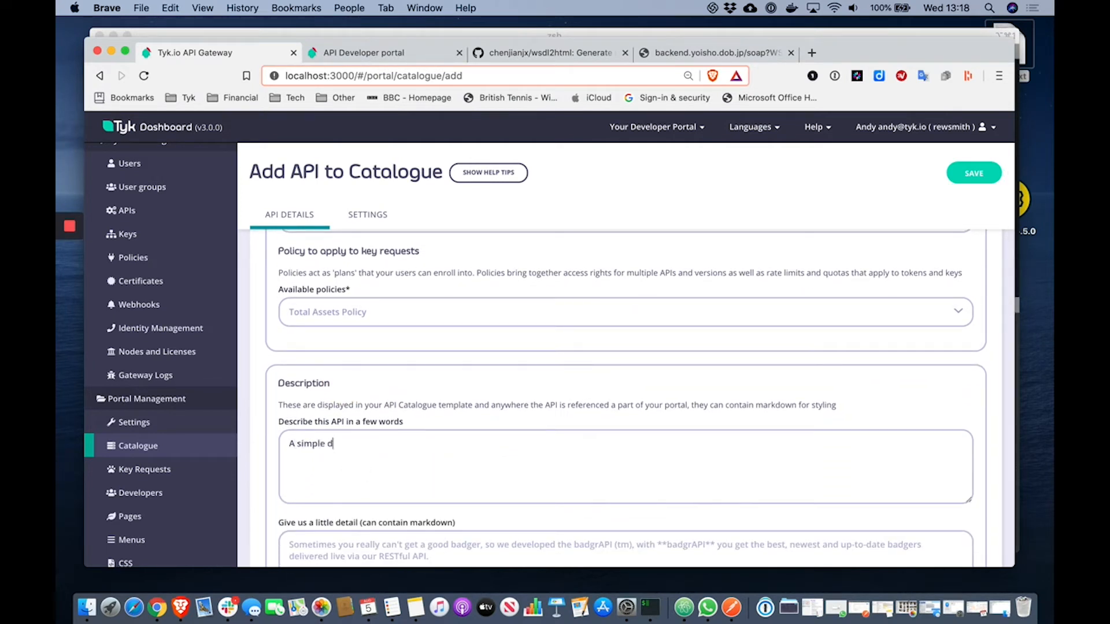
pyautogui.write('emo SOAP service')
# Paste the soap.wsdl.xml contents from Atom into the catalogue entry's detailed description in Brave and save the entry
pyautogui.scroll(-5, 488, 483)
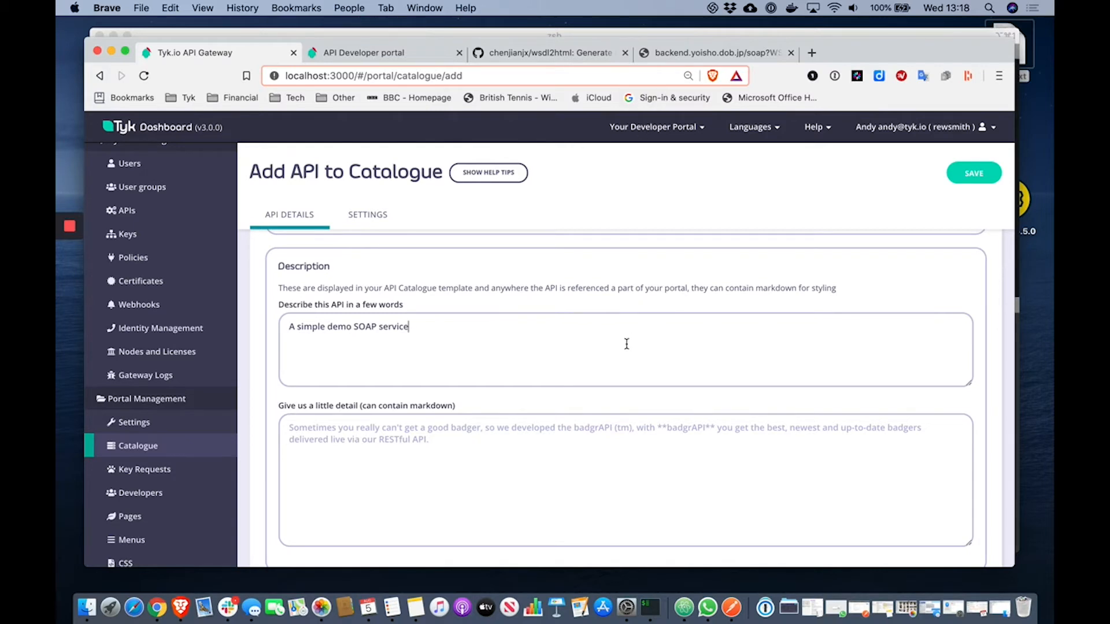
pyautogui.press('super+Tab')
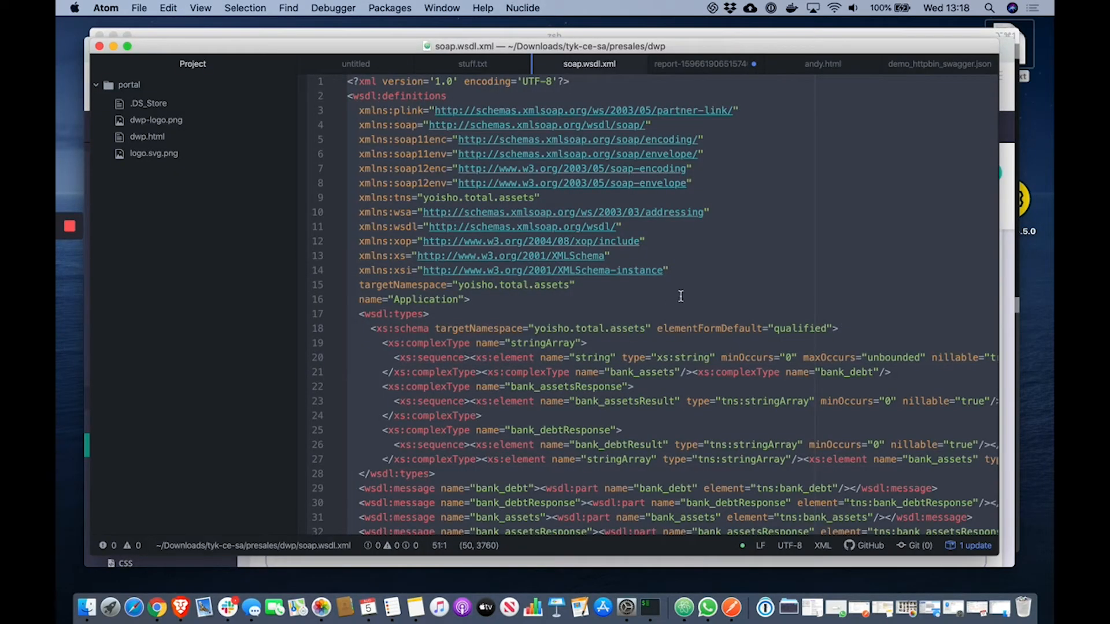
pyautogui.press('super+Tab')
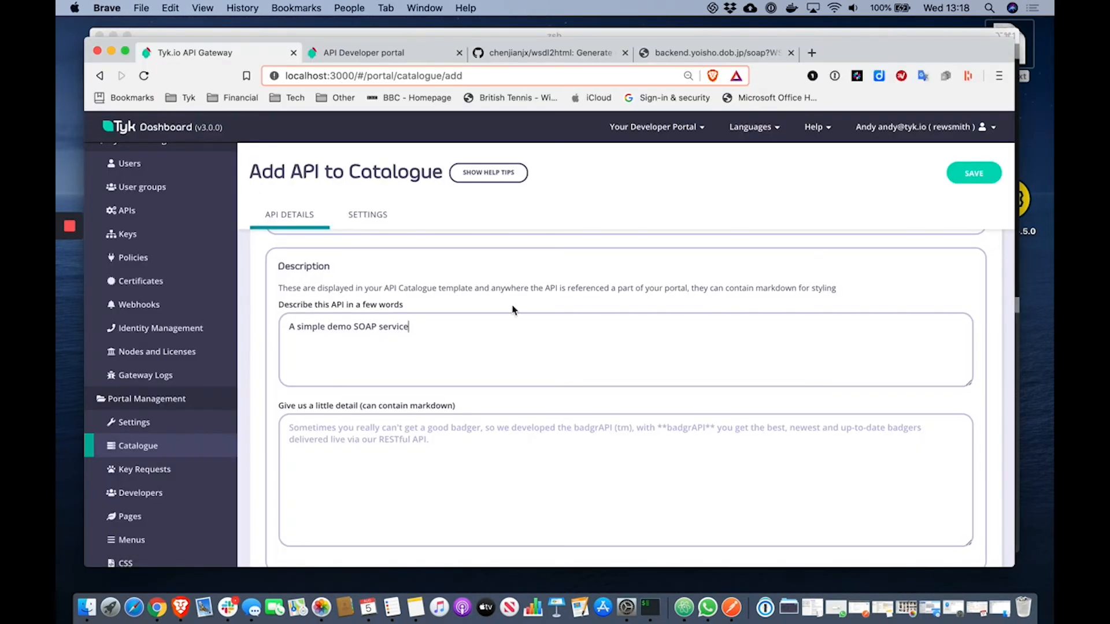
pyautogui.click(367, 449)
pyautogui.press('super+v')
pyautogui.scroll(-1, 519, 449)
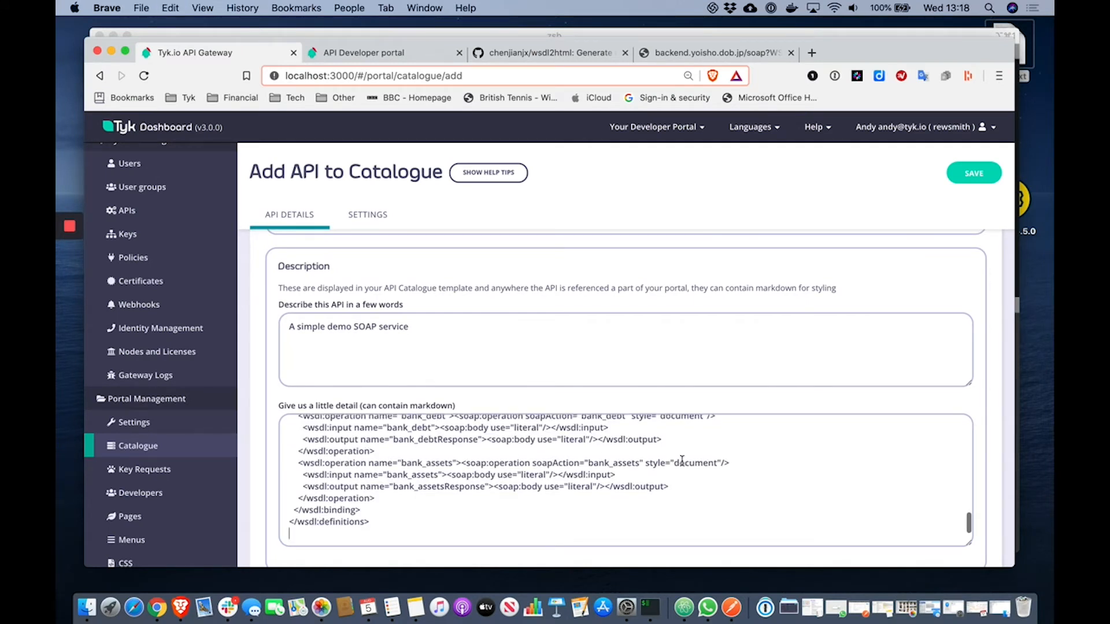
pyautogui.scroll(-10, 682, 461)
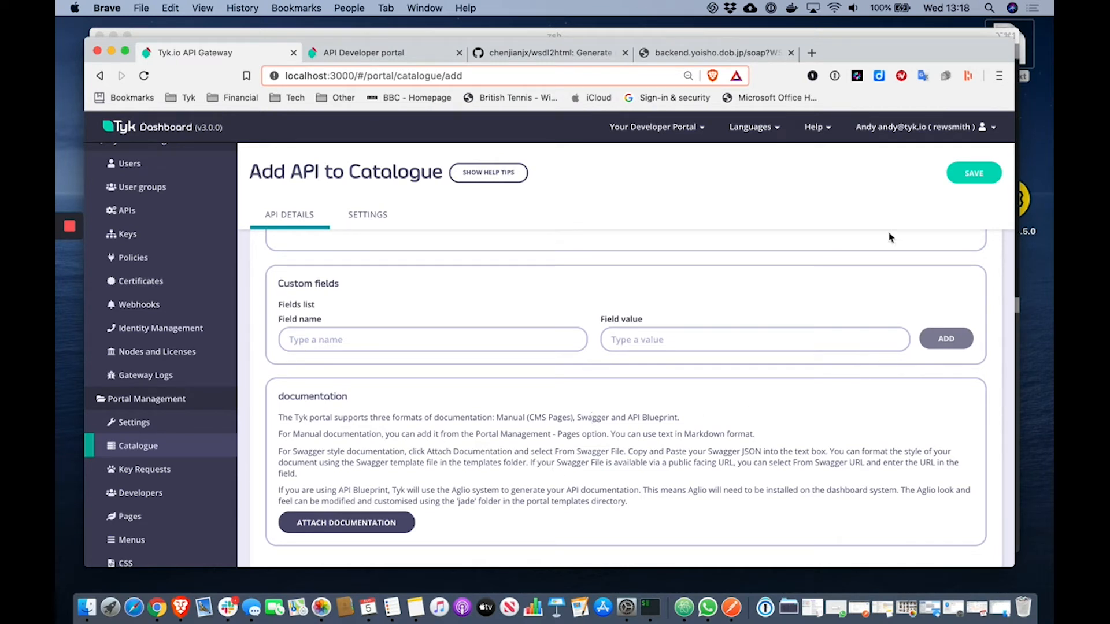
pyautogui.click(957, 178)
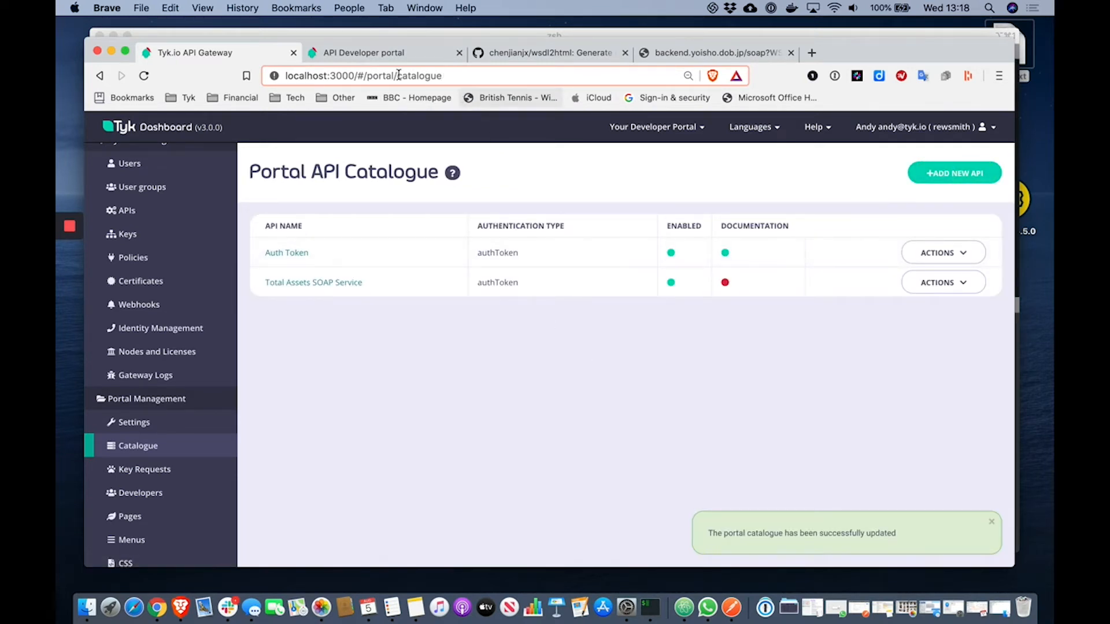
# Reload the developer portal's API catalogue to check the Total Assets SOAP Service entry, and return to the dashboard
pyautogui.click(365, 53)
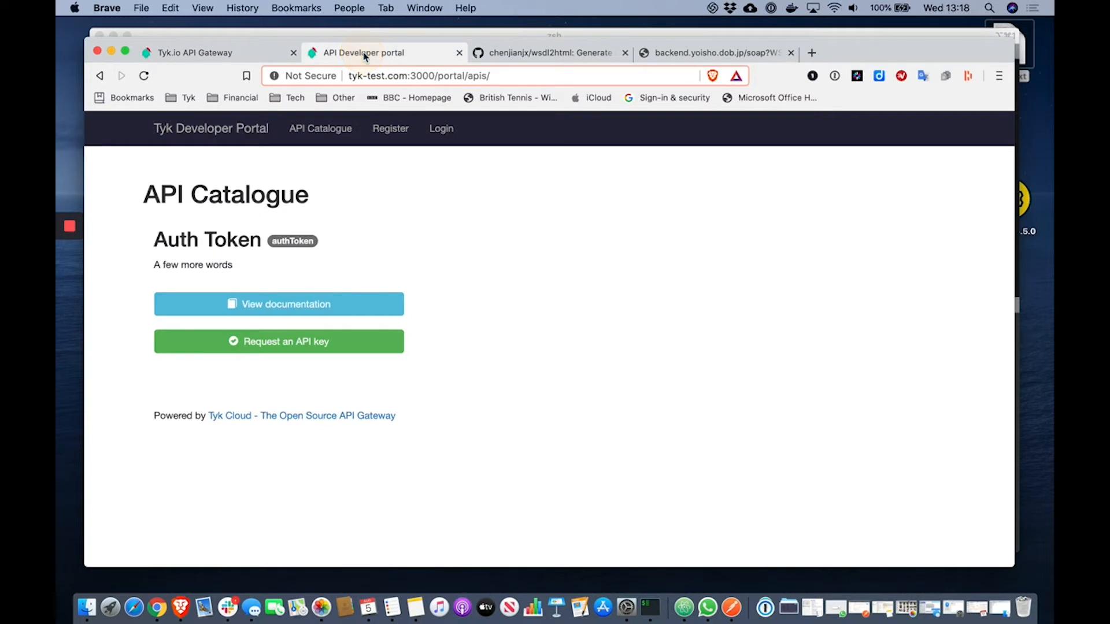
pyautogui.click(144, 75)
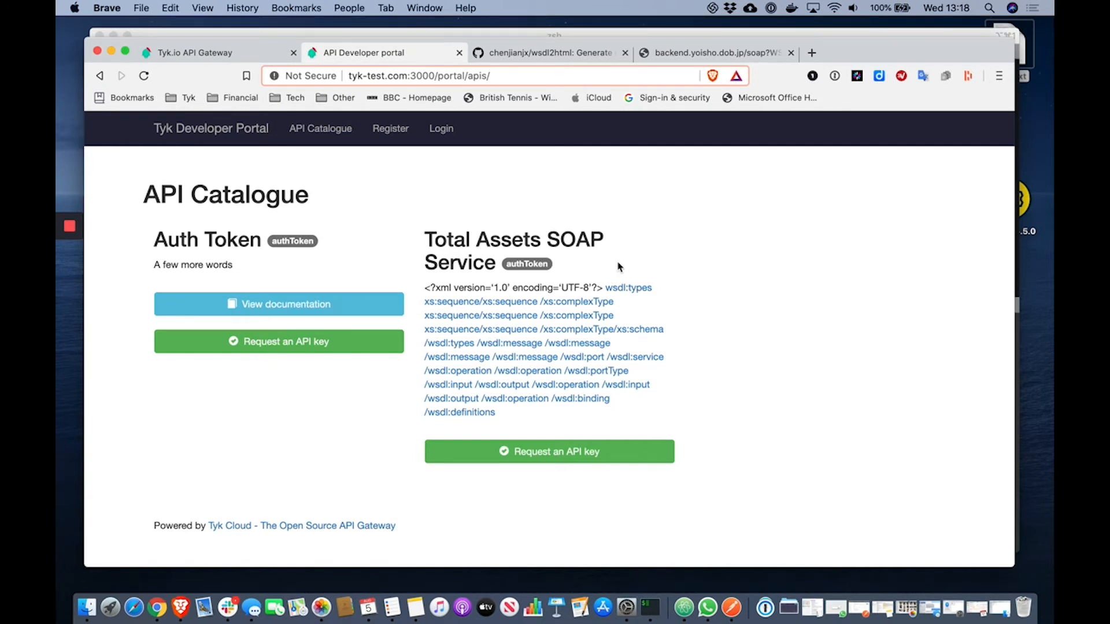
pyautogui.click(182, 51)
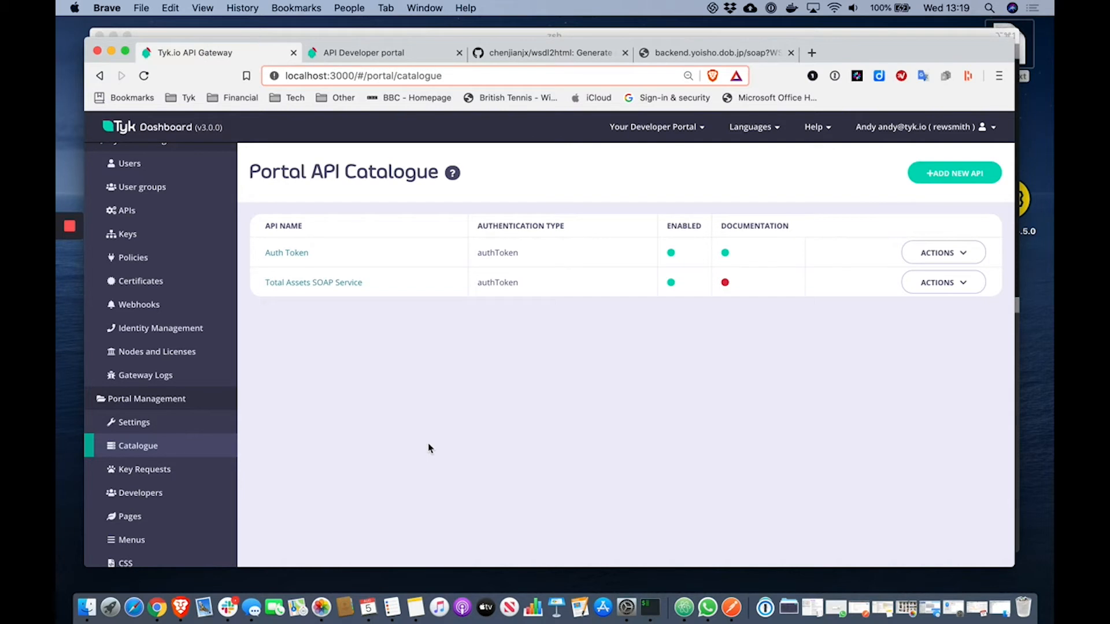
# Review the wsdl2html instructions for running with Docker on GitHub and switch to iTerm2
pyautogui.click(555, 55)
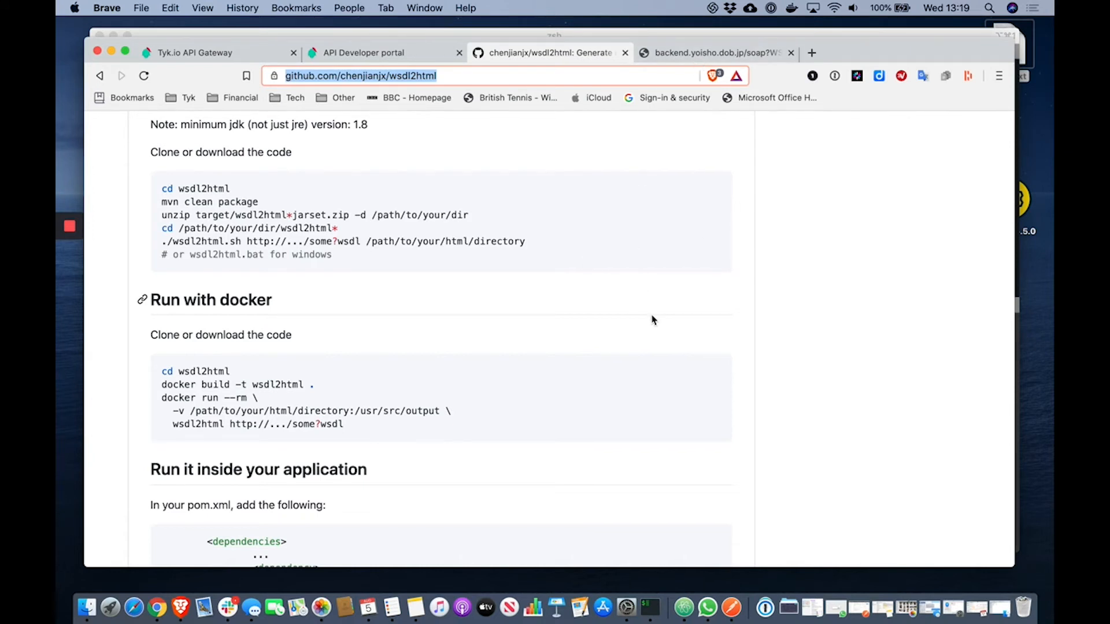
pyautogui.press('super+Tab')
pyautogui.press('super+Tab')
pyautogui.press('super+Tab')
pyautogui.press('super+Tab')
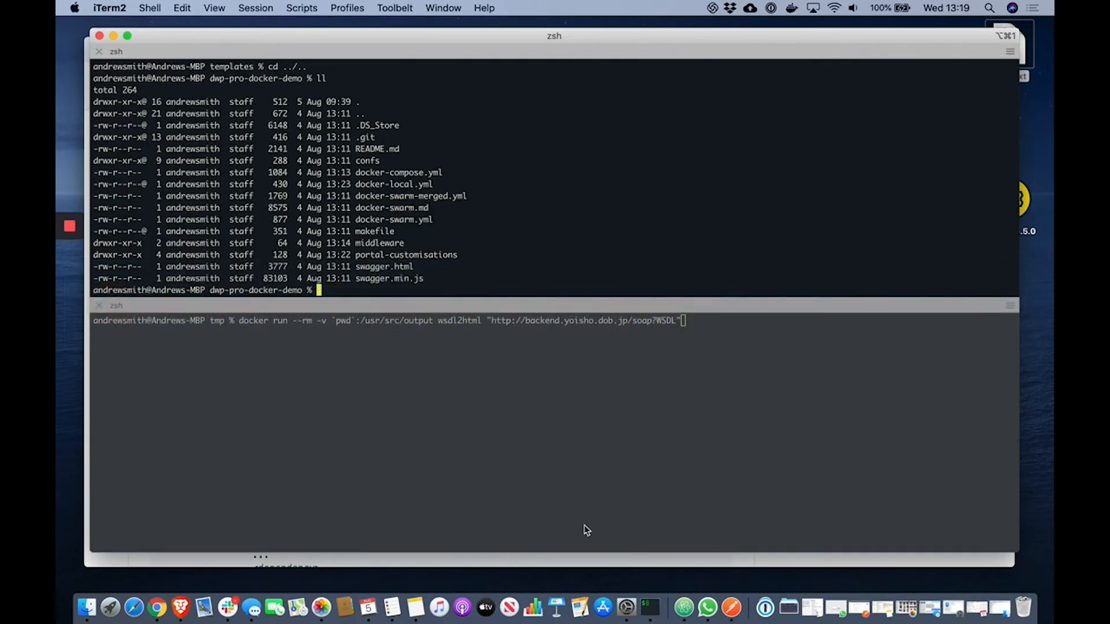
pyautogui.click(434, 369)
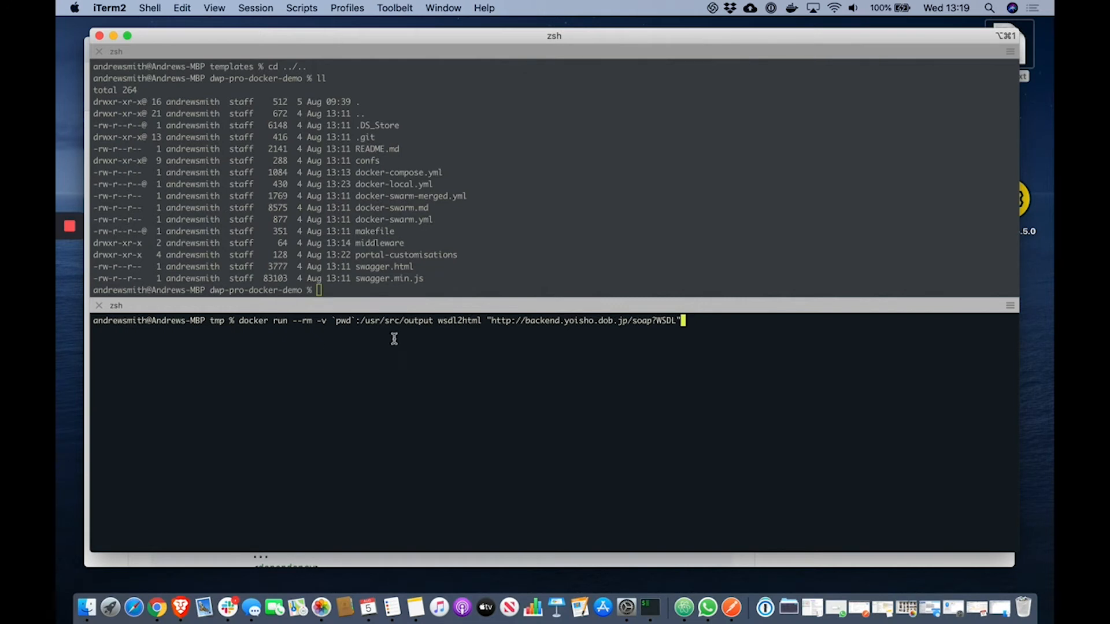
pyautogui.doubleClick(459, 321)
pyautogui.moveTo(493, 321); pyautogui.dragTo(674, 322)
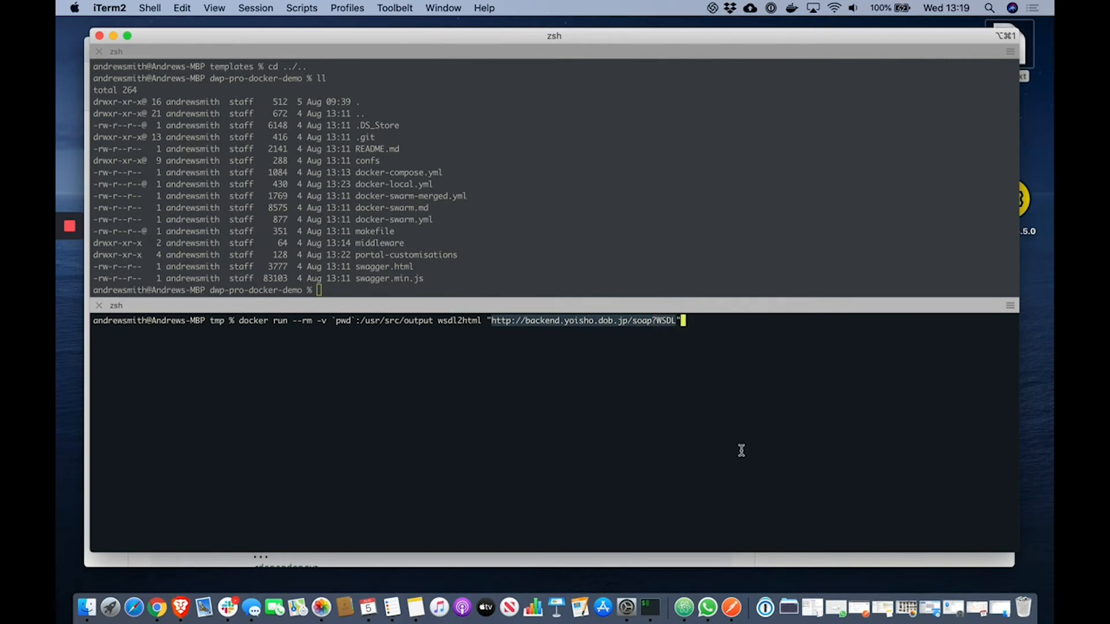
pyautogui.click(708, 331)
pyautogui.press('Return')
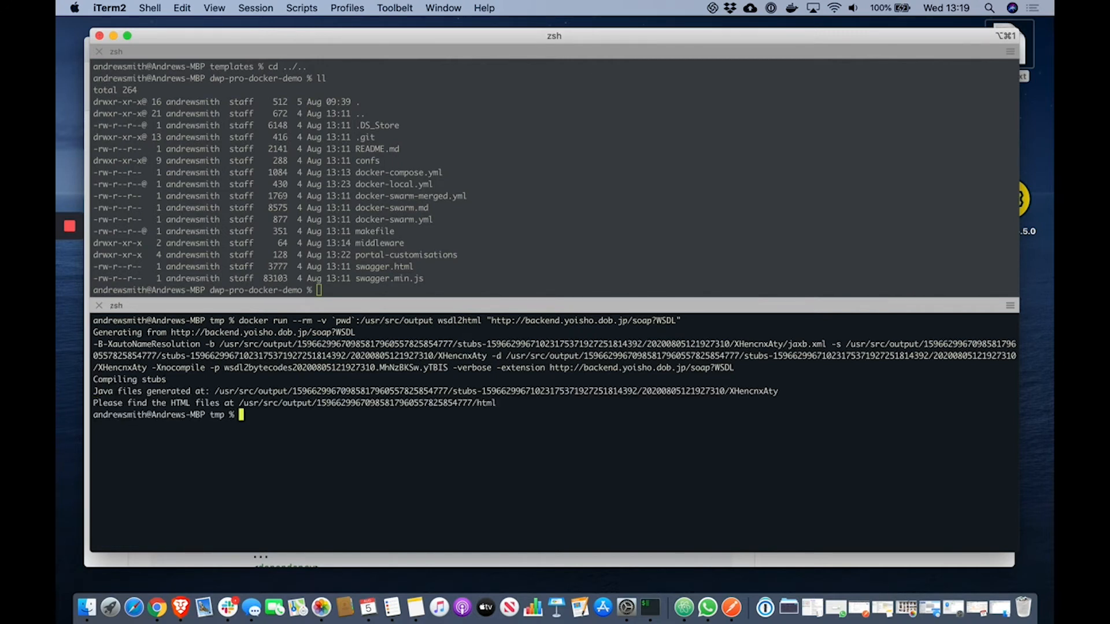
# List the tmp directory and change into the html subfolder of the generated output directory
pyautogui.write('ll')
pyautogui.press('Return')
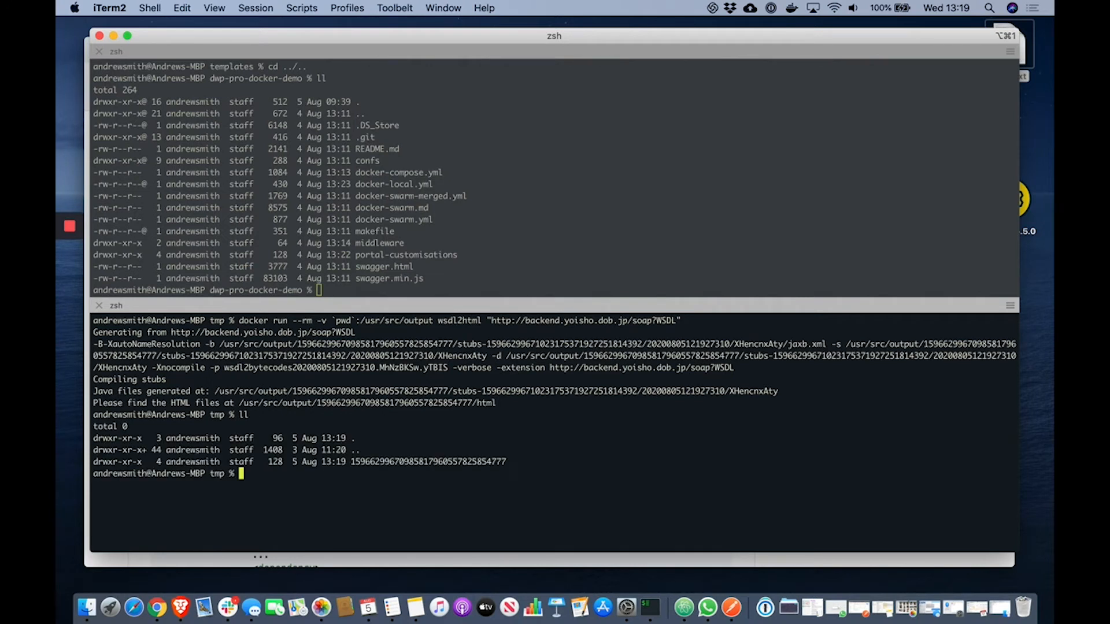
pyautogui.write('cd 1')
pyautogui.press('Tab')
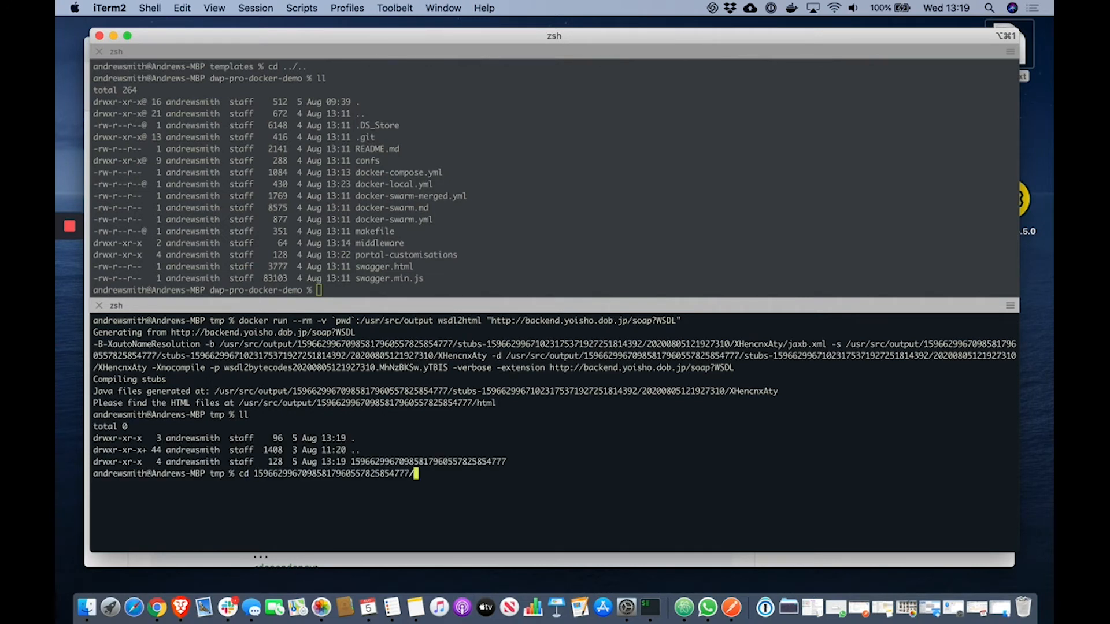
pyautogui.write('h')
pyautogui.press('Tab')
pyautogui.press('Return')
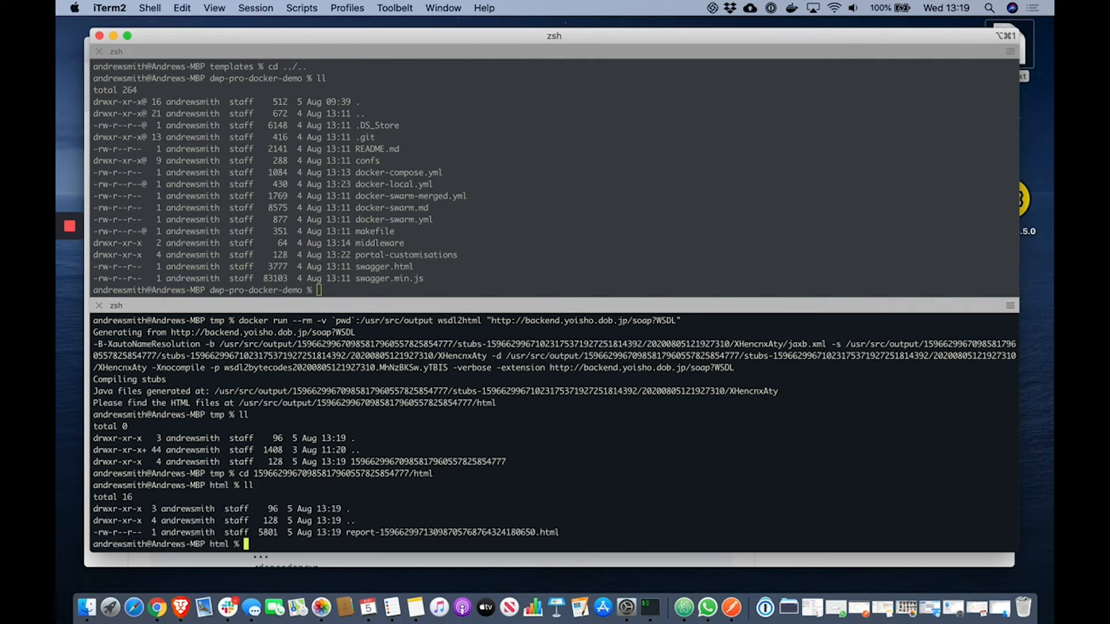
# Open the generated report HTML file in Atom from the html folder, and return to iTerm2
pyautogui.write('atom re')
pyautogui.press('Tab')
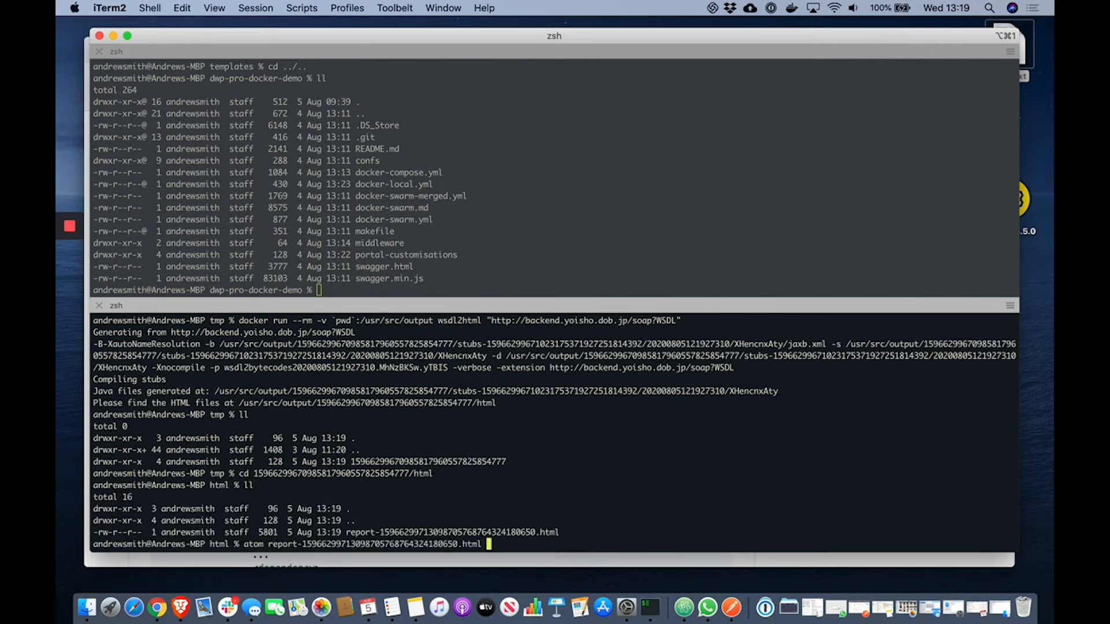
pyautogui.press('Return')
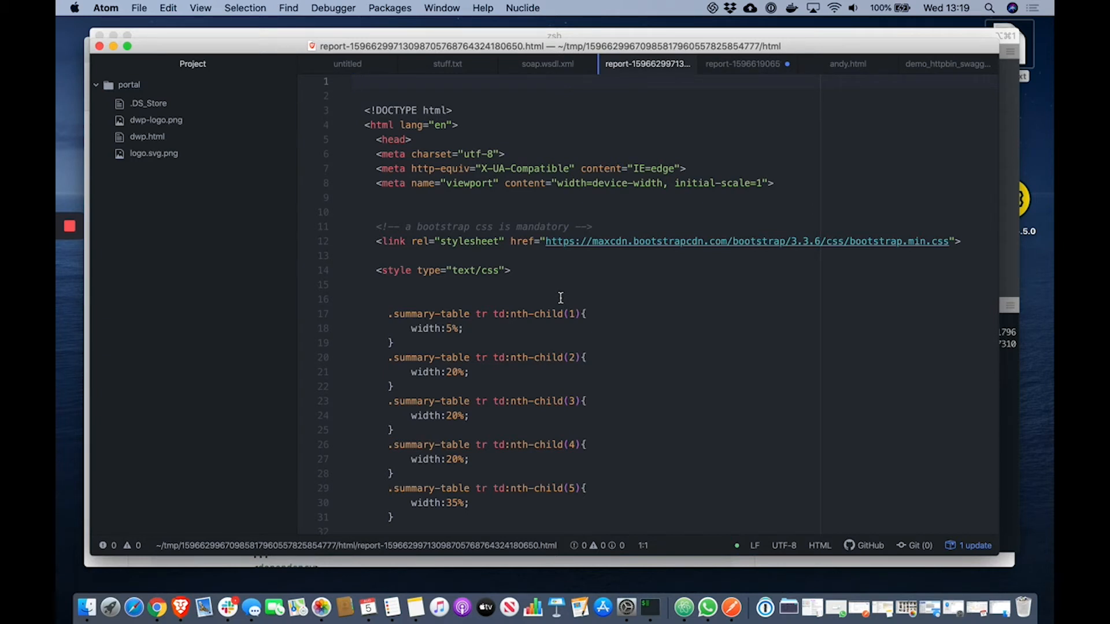
pyautogui.press('super+Tab')
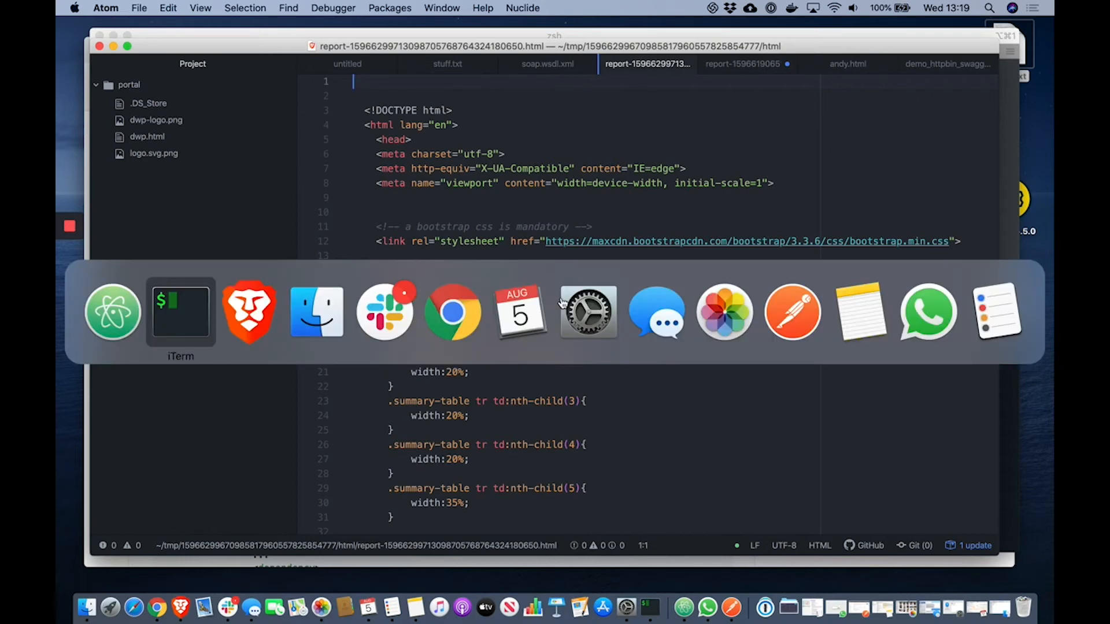
pyautogui.press('super+Tab')
pyautogui.press('super+Tab')
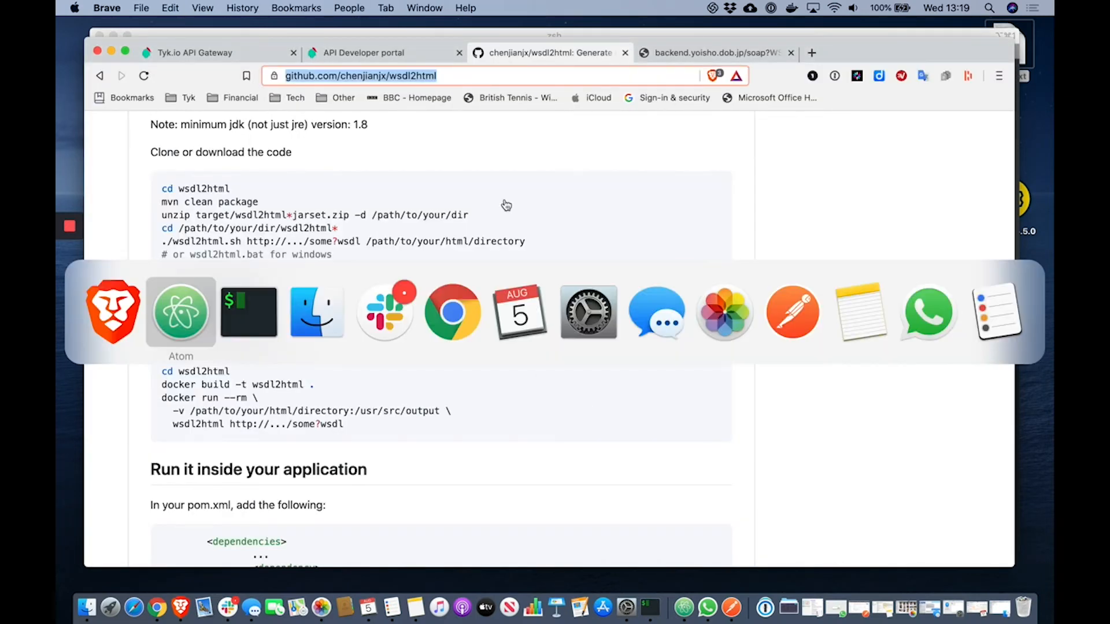
pyautogui.press('super+Tab')
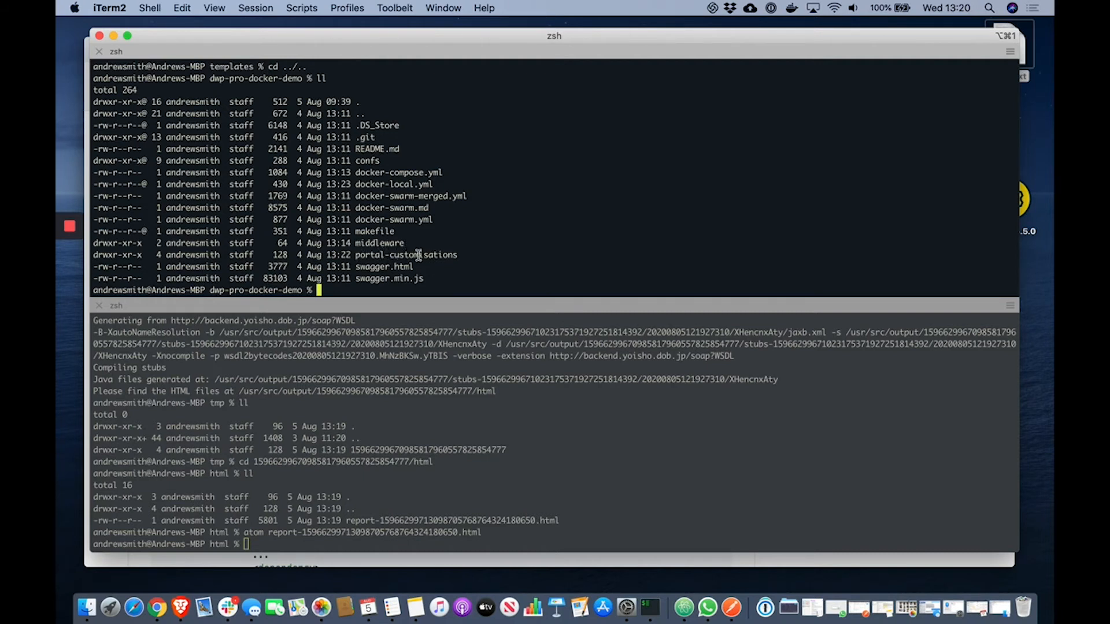
# Print docker-local.yml and examine the portal-customisations volume mappings under the tyk-dashboard service
pyautogui.moveTo(459, 257); pyautogui.dragTo(354, 256)
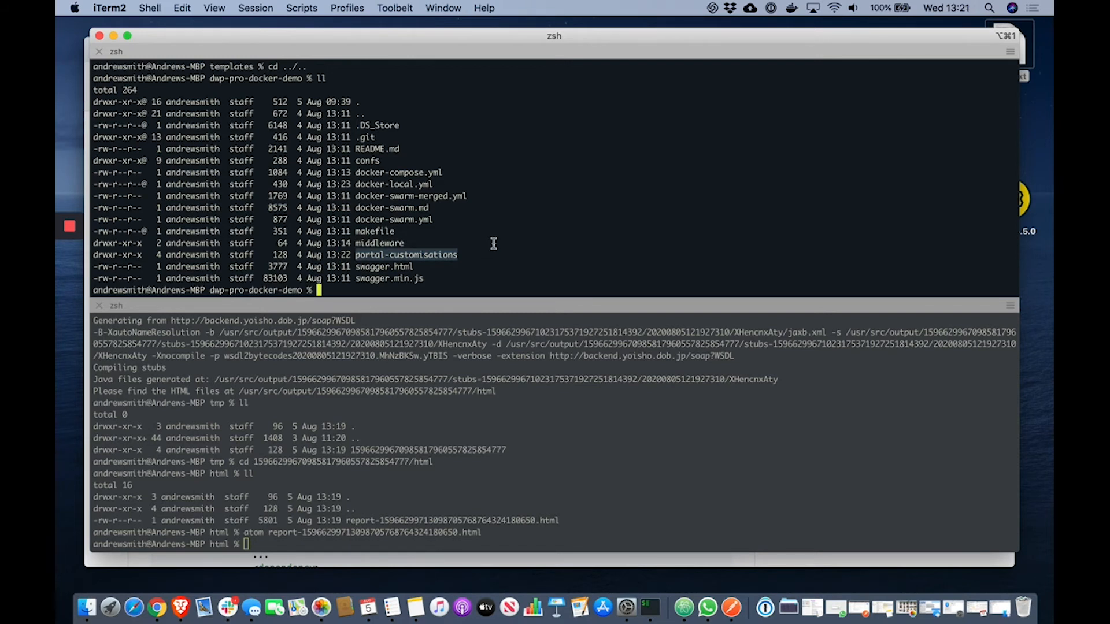
pyautogui.write('cat ')
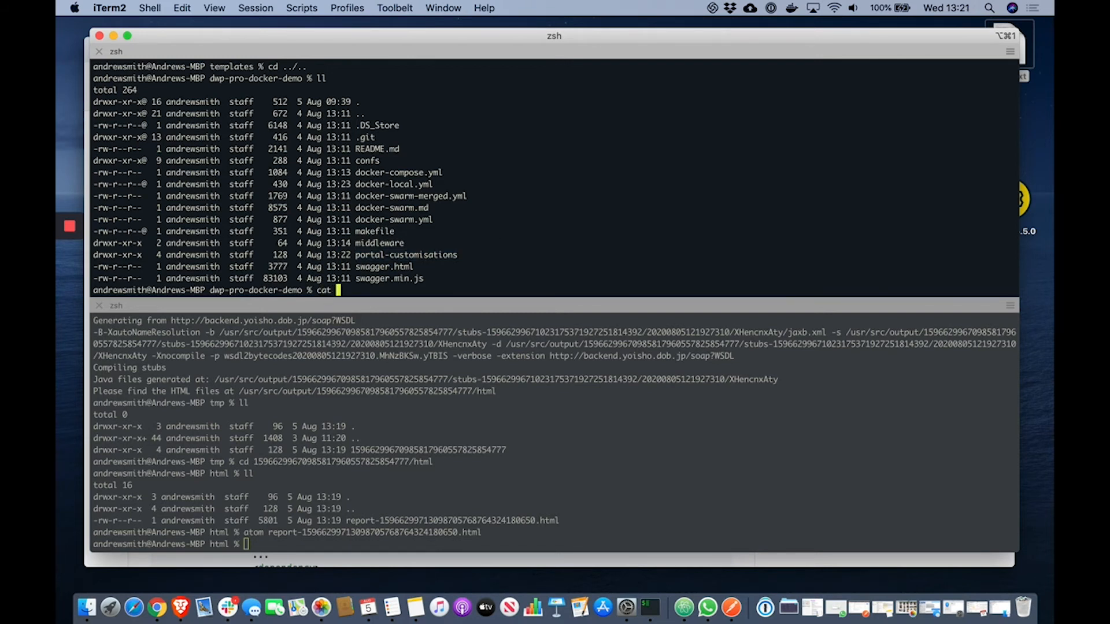
pyautogui.write('docker-l')
pyautogui.press('Tab')
pyautogui.press('Return')
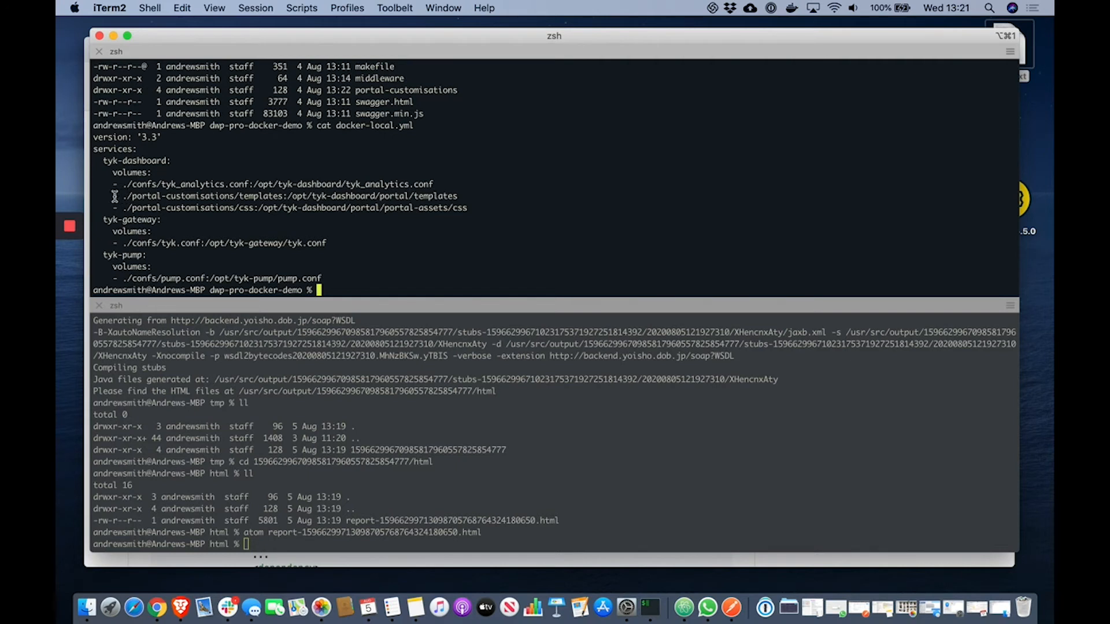
pyautogui.moveTo(113, 196); pyautogui.dragTo(498, 208)
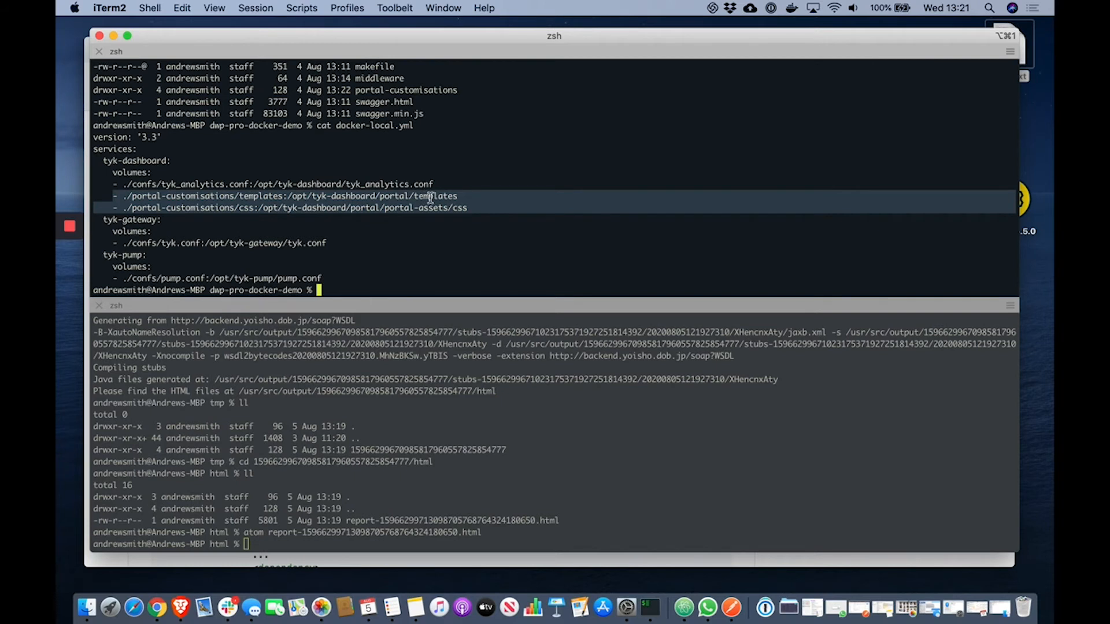
# Try to change into the portal-customisations/templates directory with "cds" and list the folder contents
pyautogui.click(436, 266)
pyautogui.write('cds ')
pyautogui.write('port')
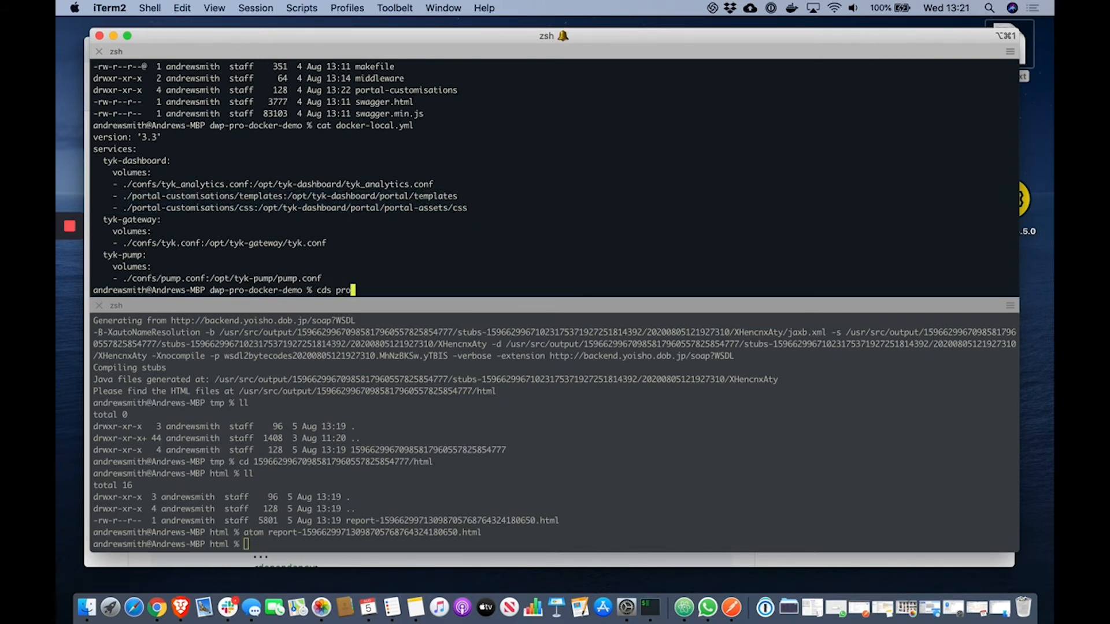
pyautogui.press('Tab')
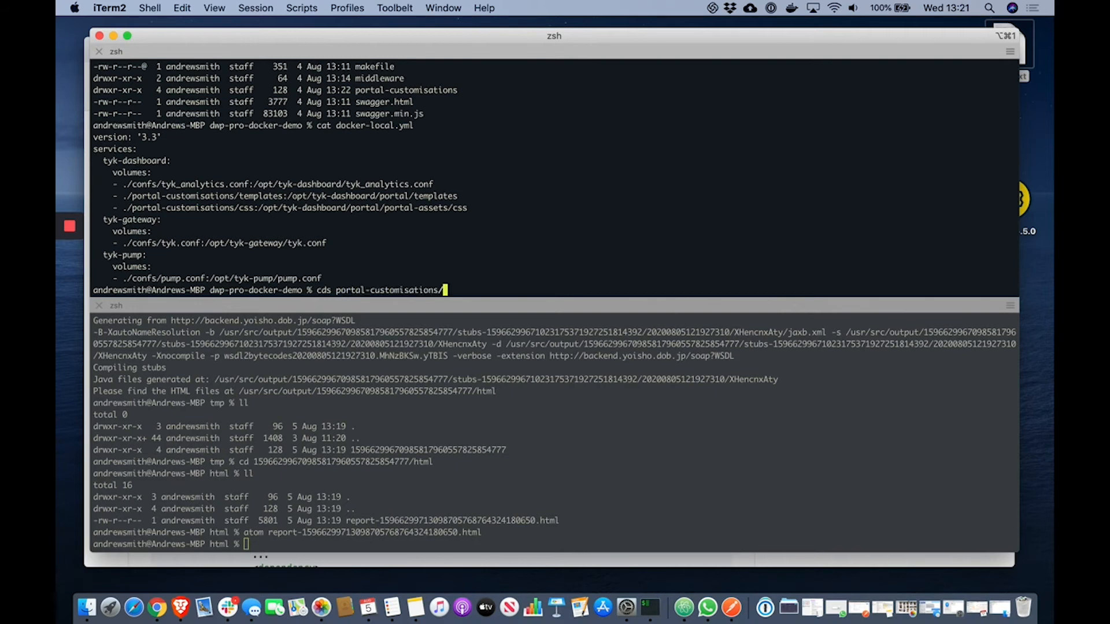
pyautogui.write('templates/')
pyautogui.press('Return')
pyautogui.write('ll')
pyautogui.press('Return')
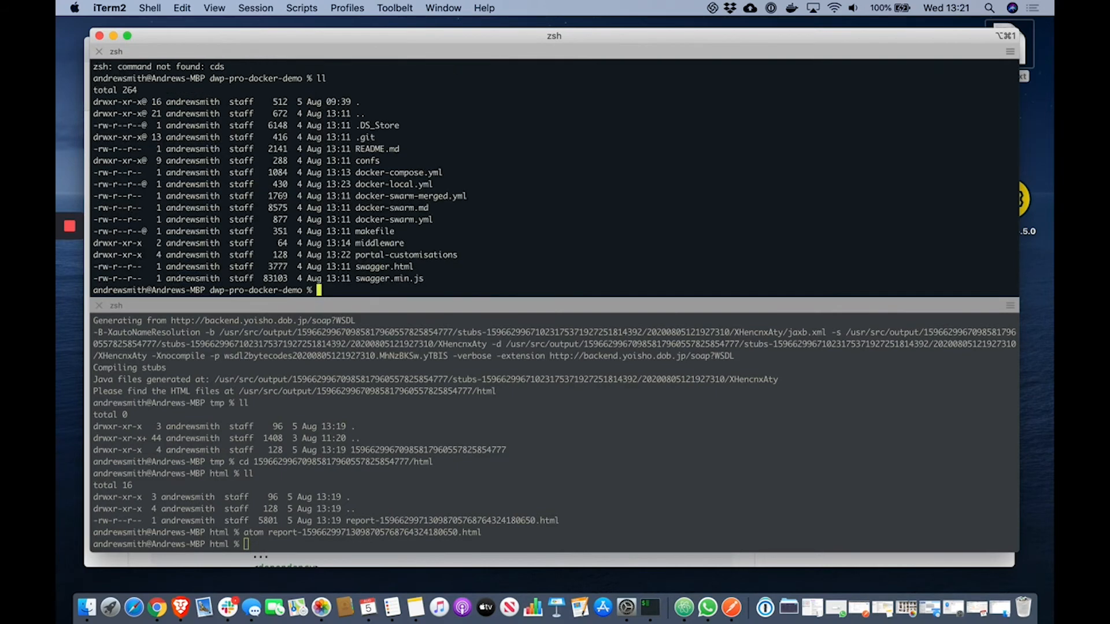
# Change into portal-customisations/templates from dwp-pro-docker-demo and list the template files
pyautogui.write('cd port')
pyautogui.press('Tab')
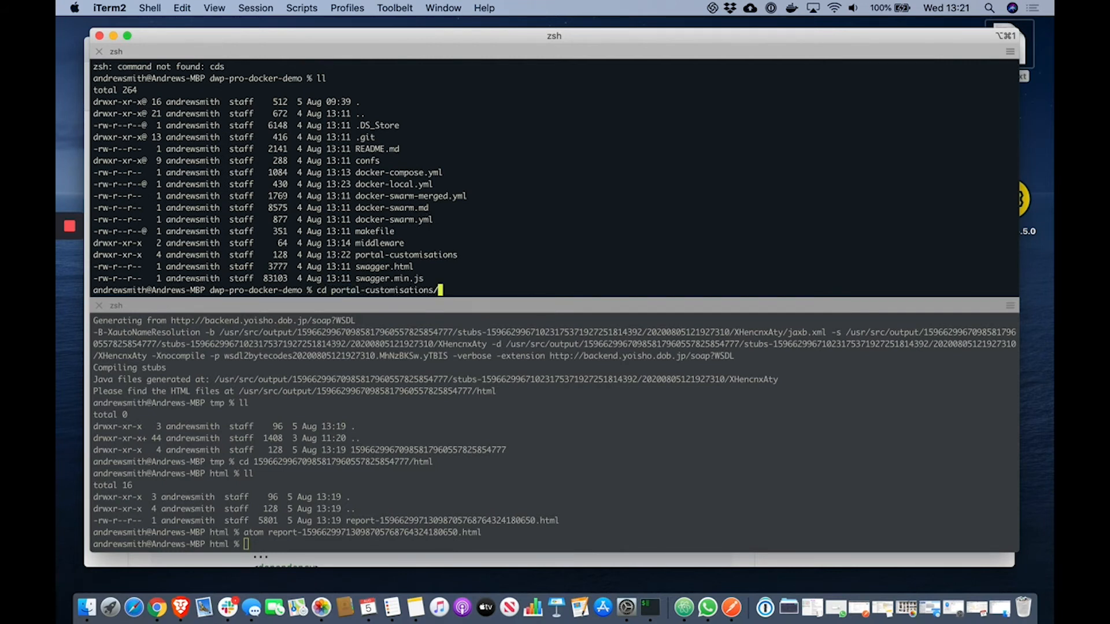
pyautogui.write('templates/')
pyautogui.press('Return')
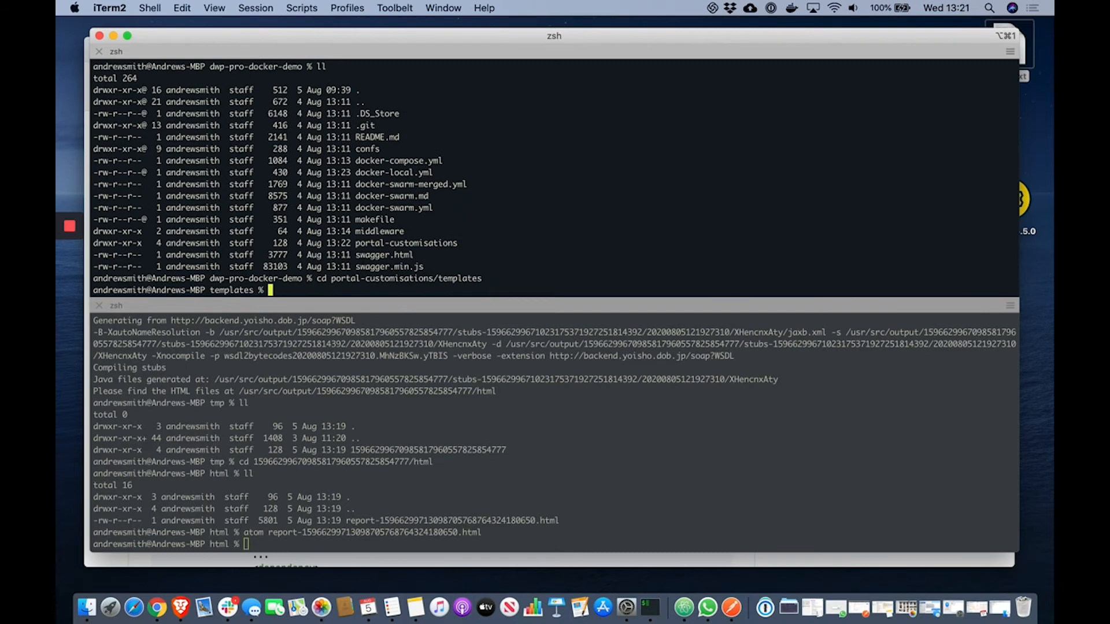
pyautogui.write('ll')
pyautogui.press('Return')
pyautogui.scroll(3, 575, 184)
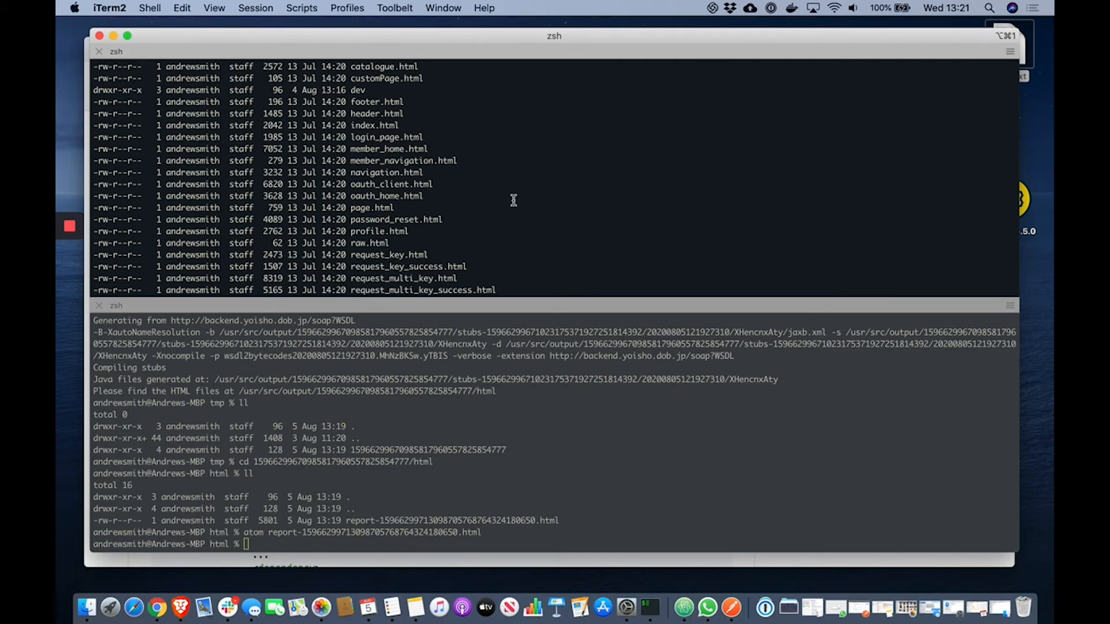
# View the developer portal's home page in Brave, and return to iTerm2 to look through the template file listing
pyautogui.press('super+Tab')
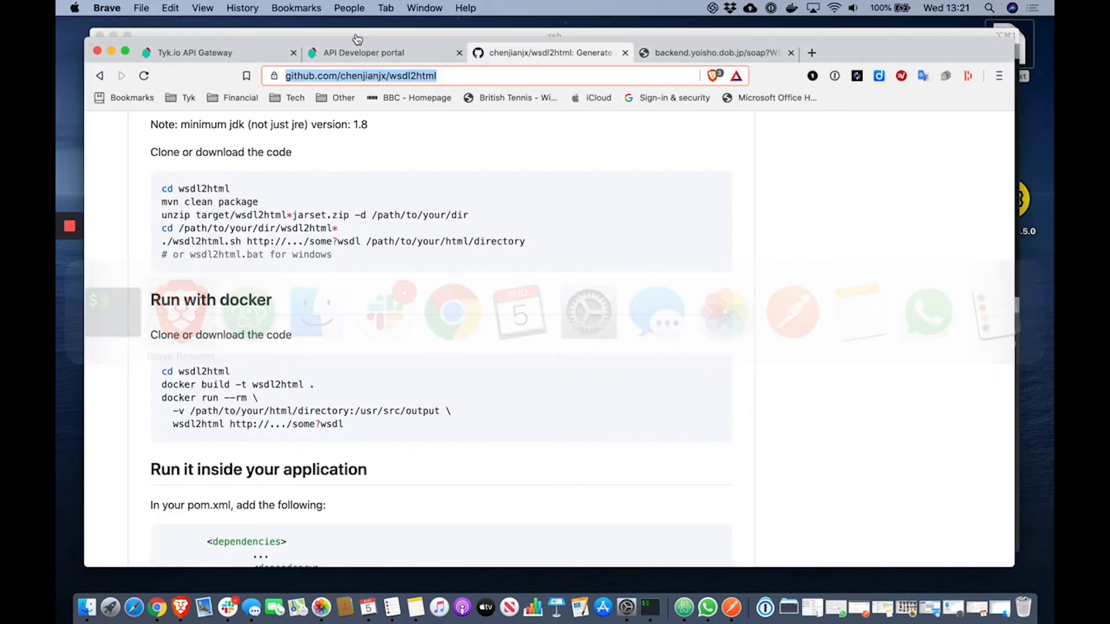
pyautogui.click(372, 53)
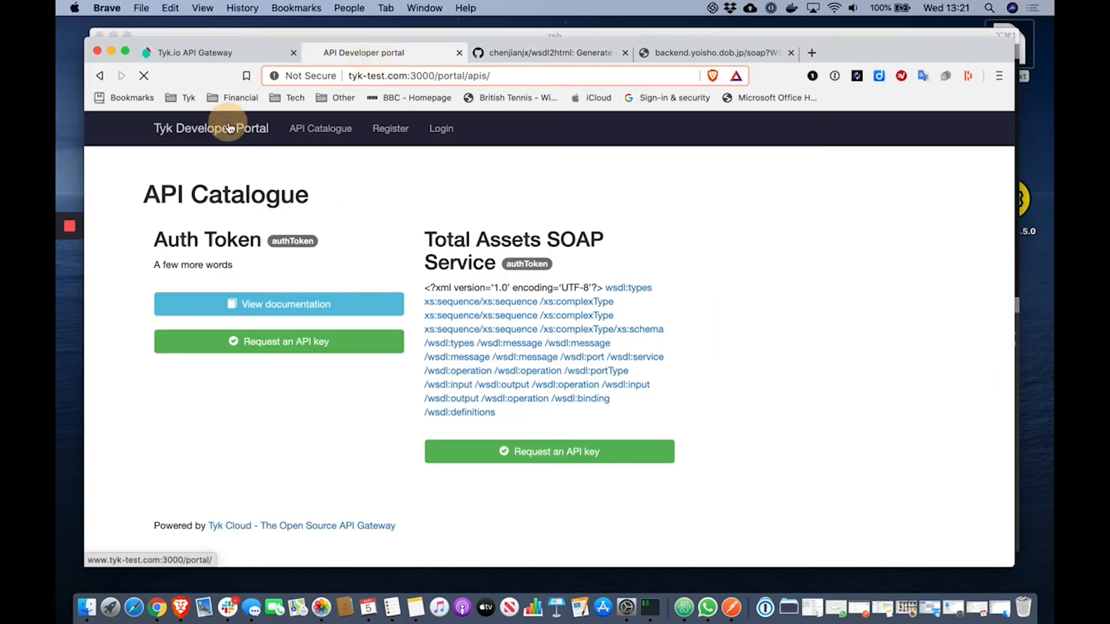
pyautogui.click(231, 128)
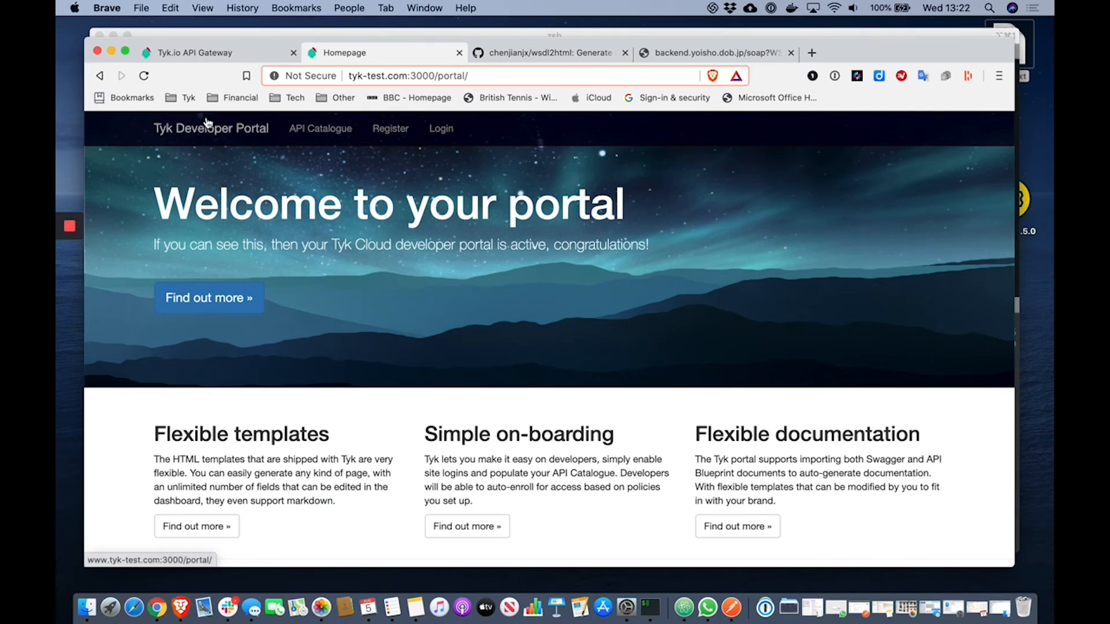
pyautogui.press('super+Tab')
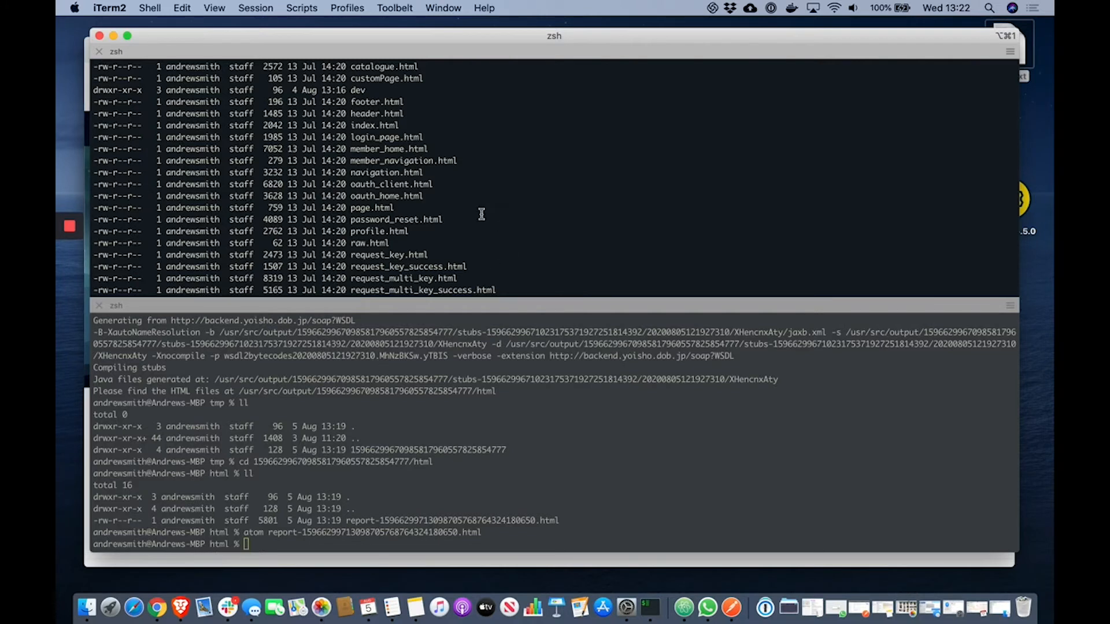
pyautogui.click(478, 214)
pyautogui.scroll(1, 524, 174)
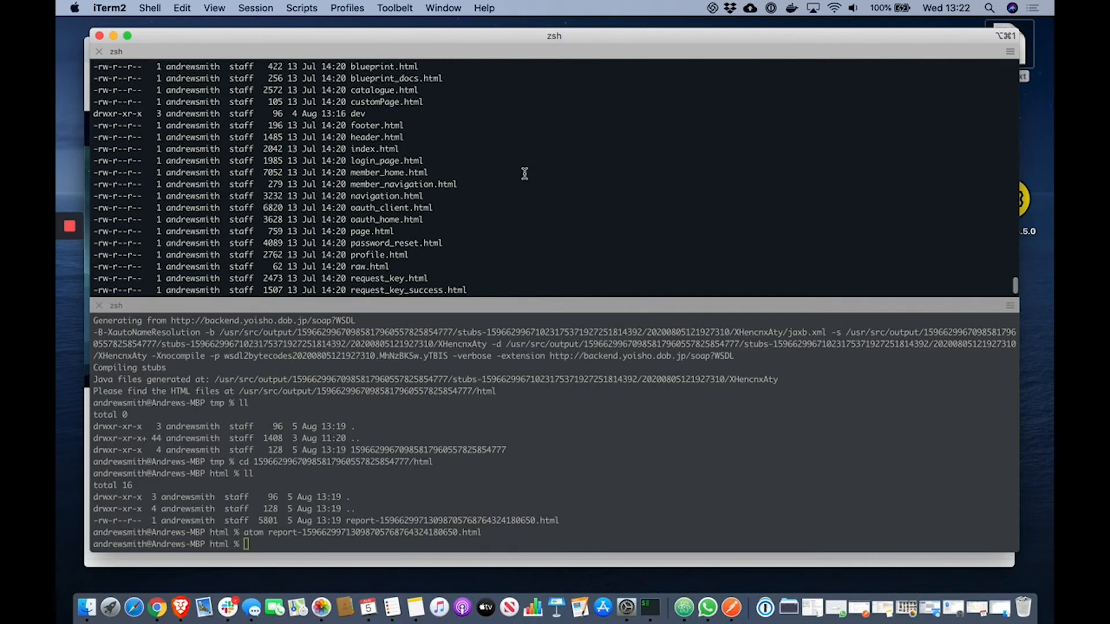
pyautogui.scroll(-1, 545, 165)
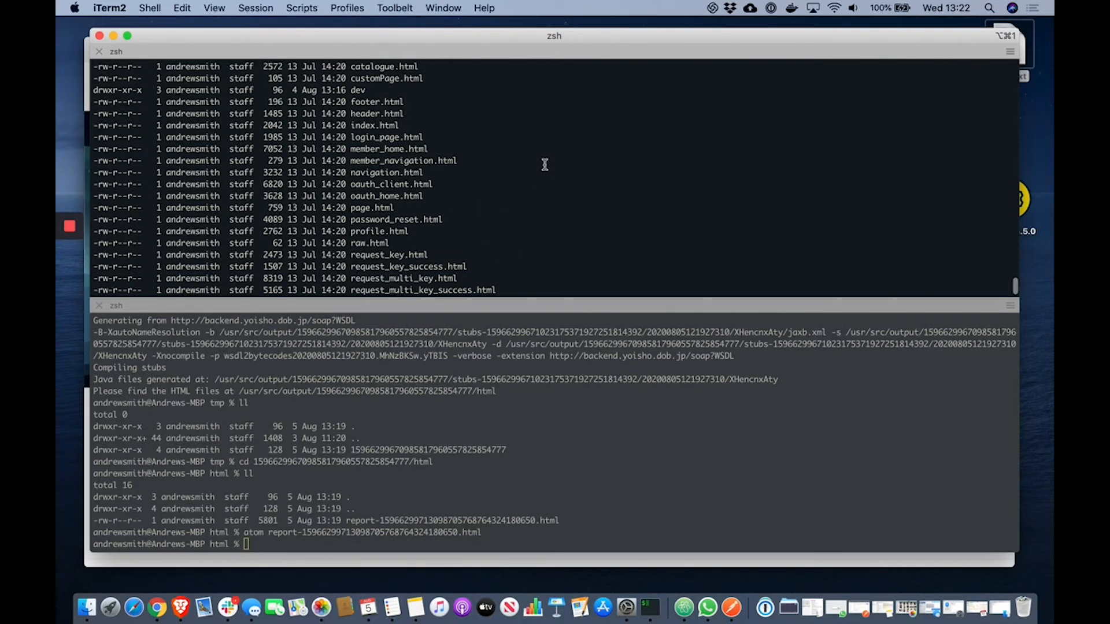
pyautogui.scroll(2, 545, 164)
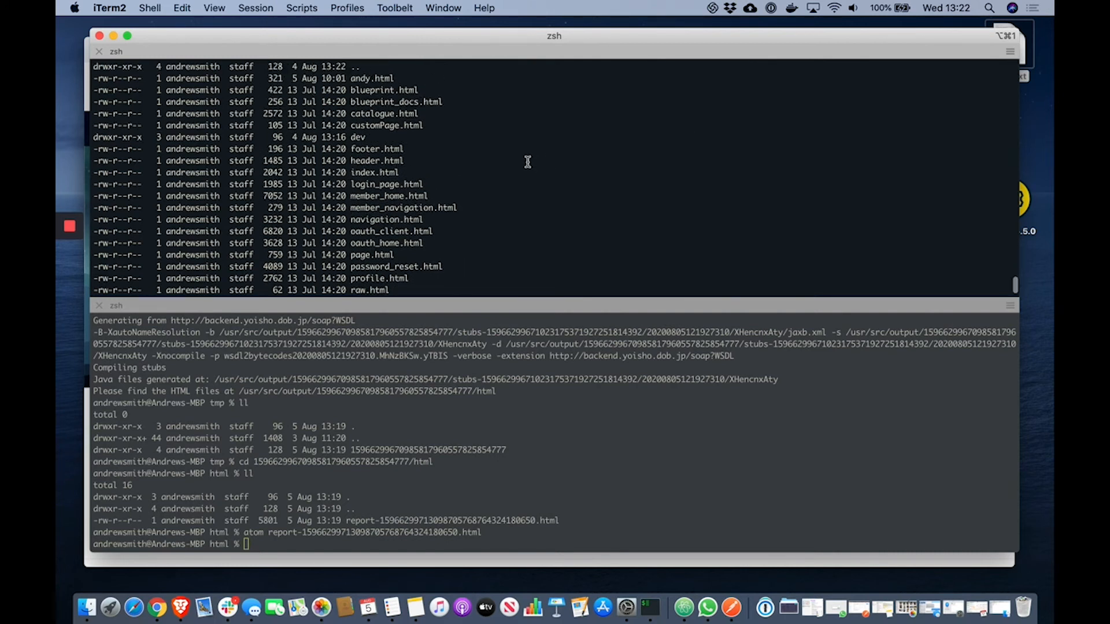
pyautogui.scroll(-4, 527, 162)
# Print the page.html template in the terminal and read its markup from start to end
pyautogui.write('c')
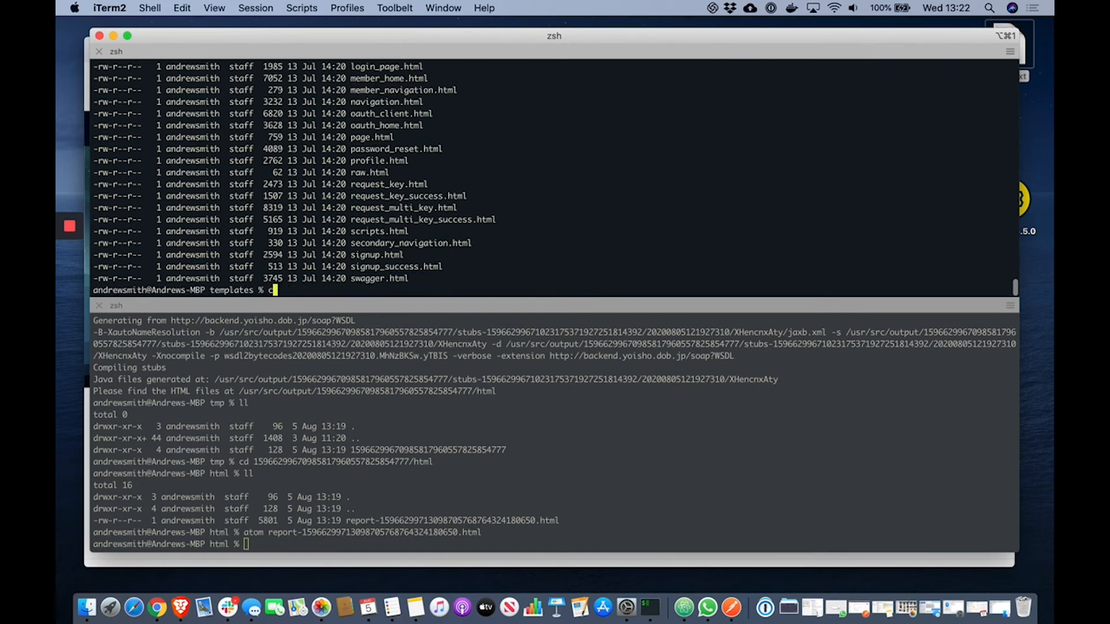
pyautogui.write('at page.html')
pyautogui.press('Return')
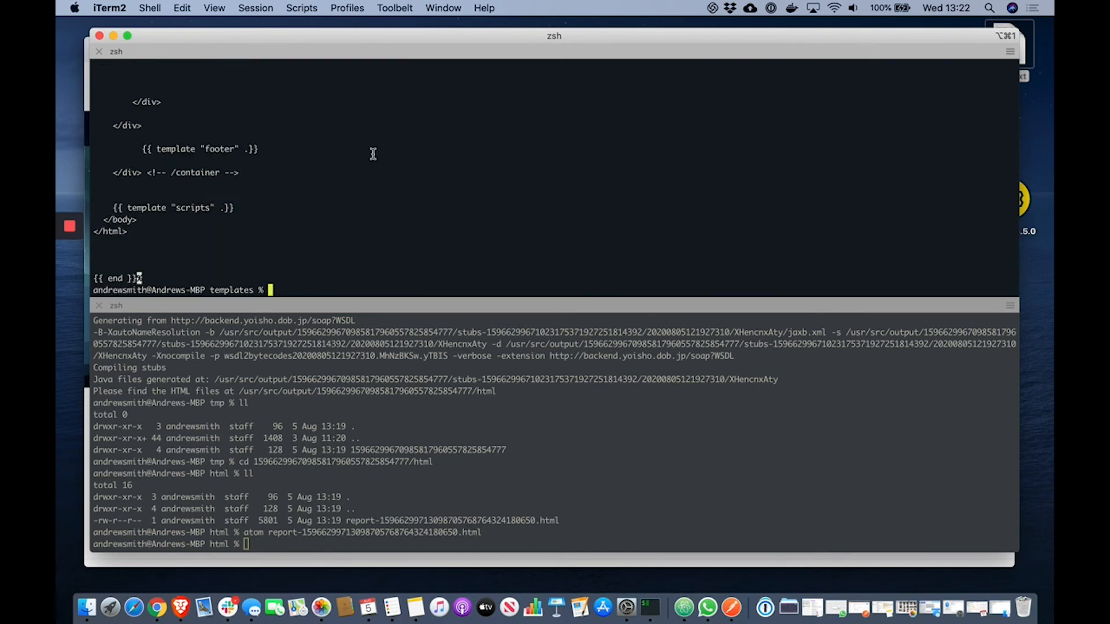
pyautogui.scroll(10, 318, 91)
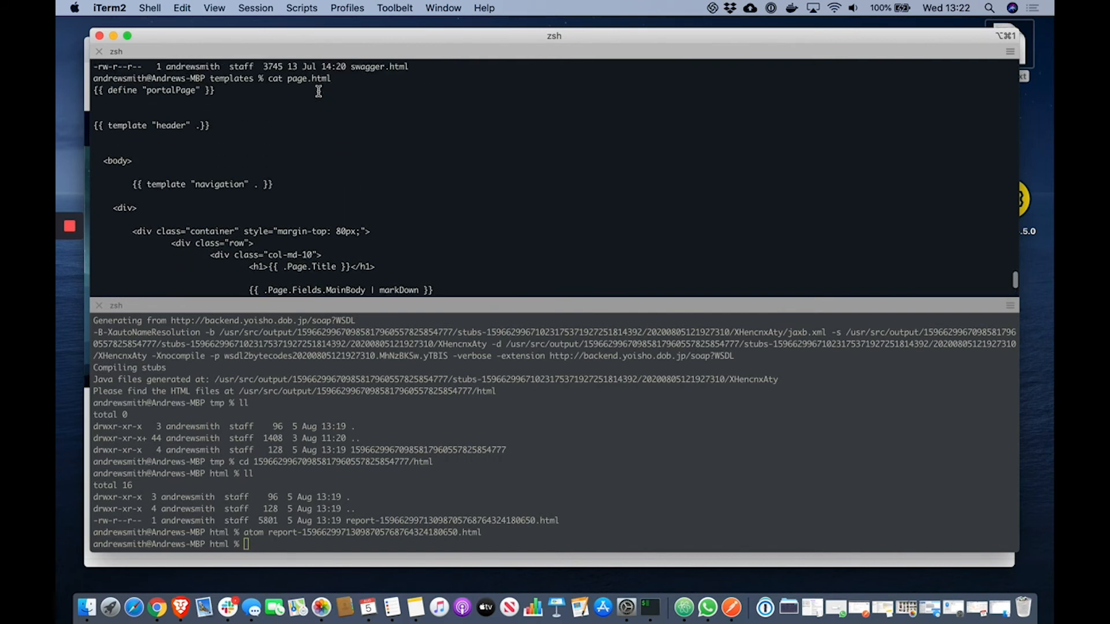
pyautogui.scroll(3, 318, 92)
pyautogui.scroll(-4, 379, 186)
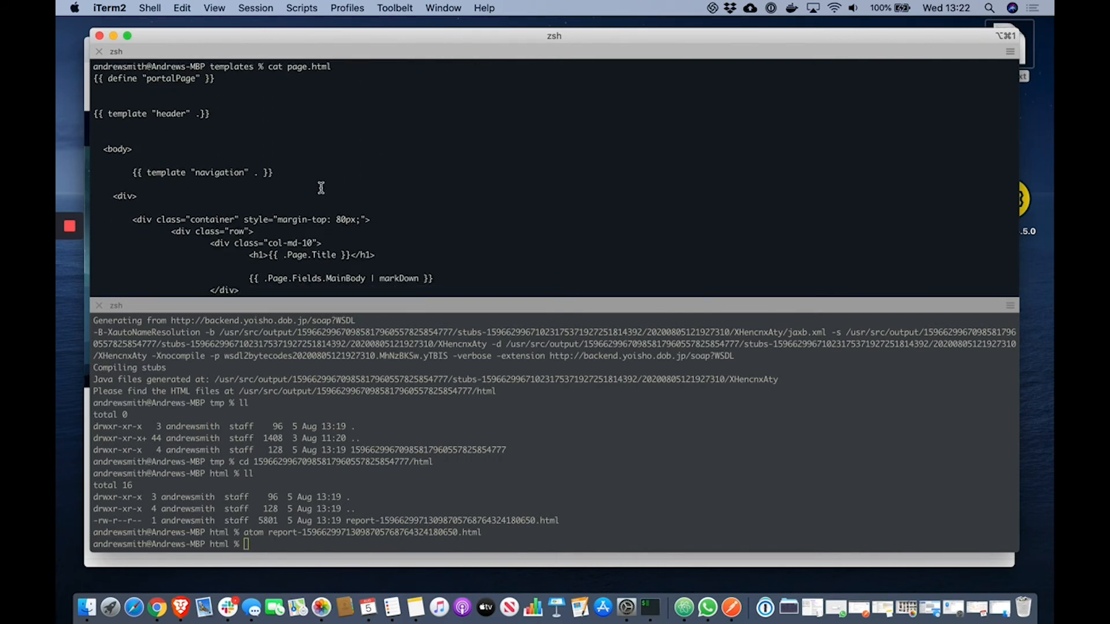
pyautogui.scroll(-10, 322, 188)
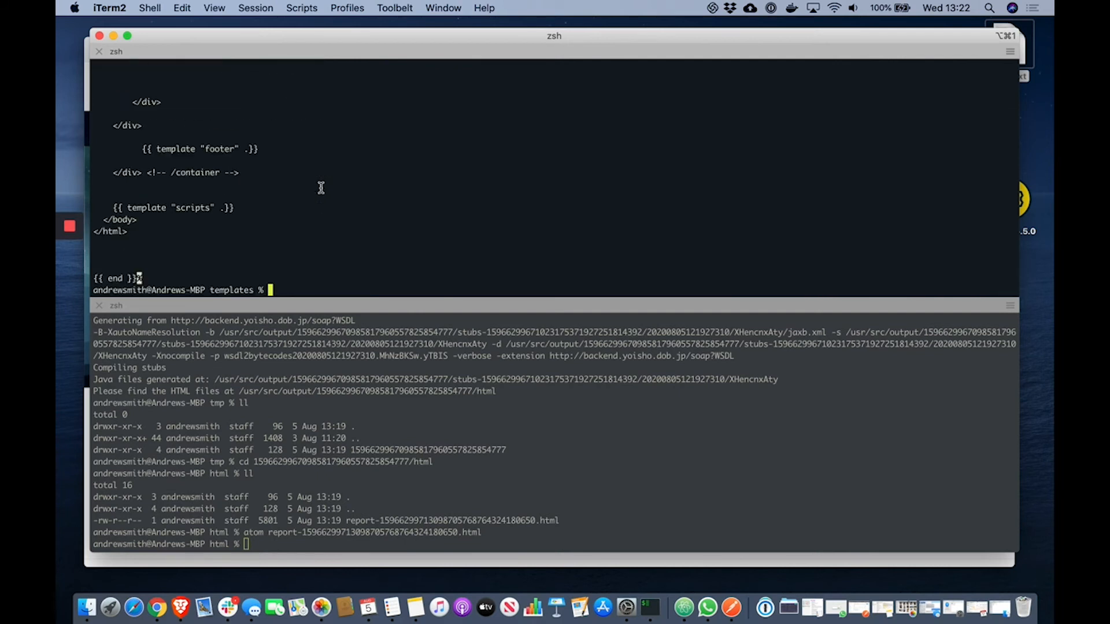
# Print the andy.html template and examine its body markup
pyautogui.write('cat andy.html')
pyautogui.press('Return')
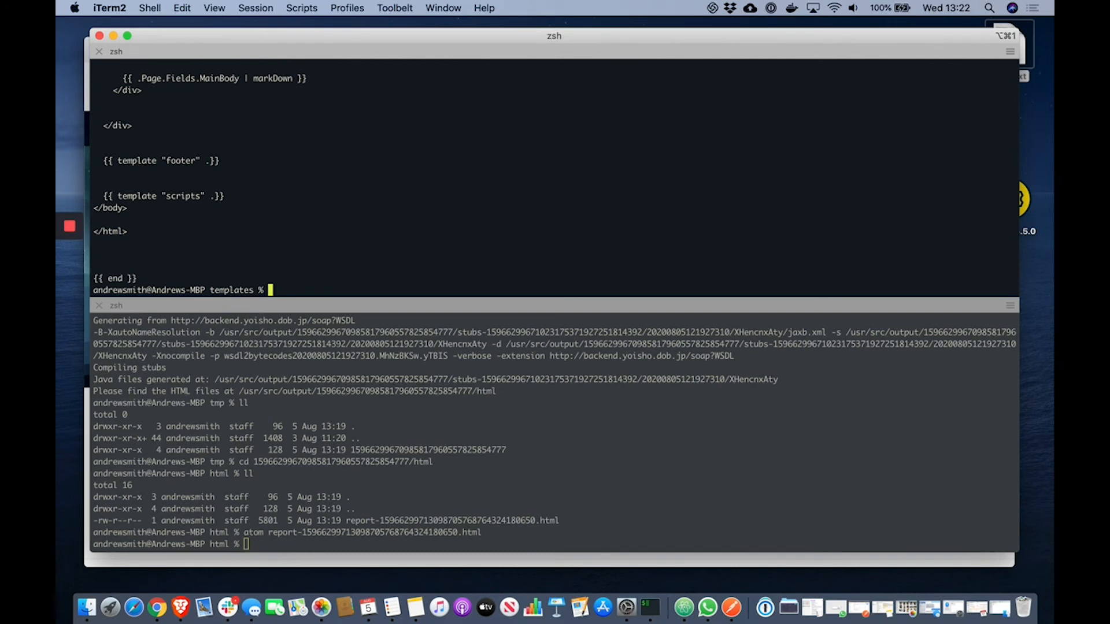
pyautogui.scroll(6, 372, 158)
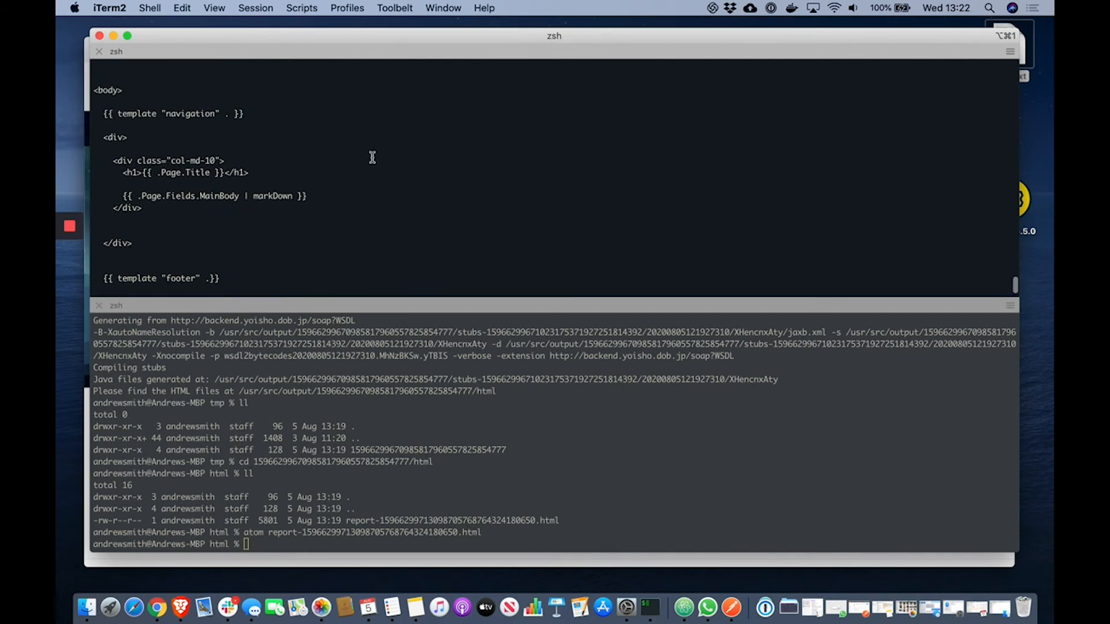
# Switch to Atom and examine the andy.html template, focusing on its MainBody markDown line and the andyPage definition name
pyautogui.scroll(3, 372, 158)
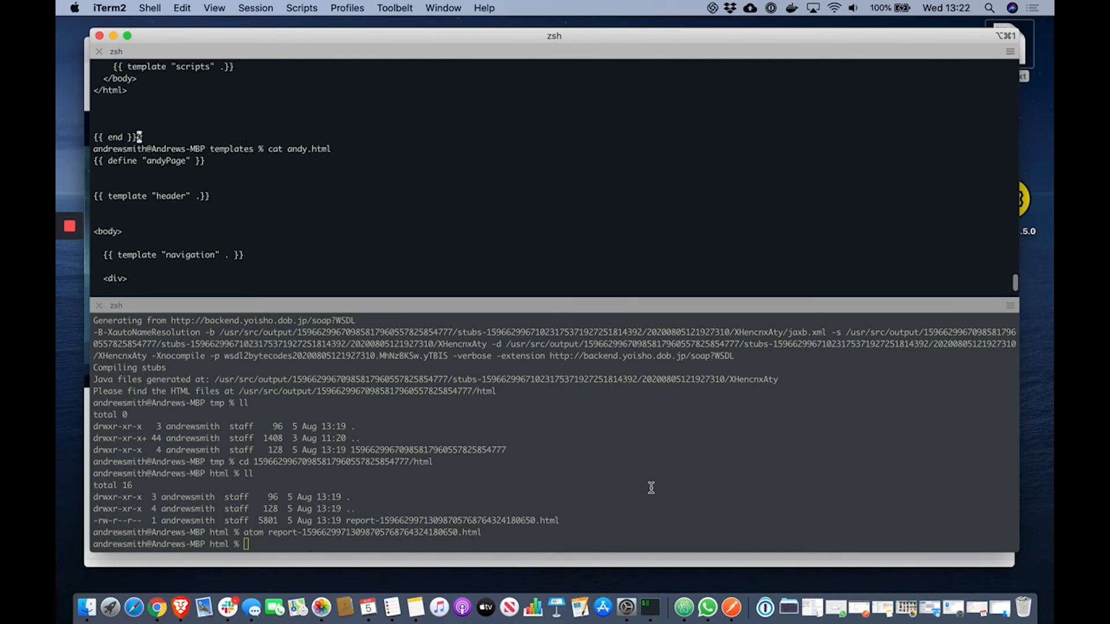
pyautogui.click(681, 604)
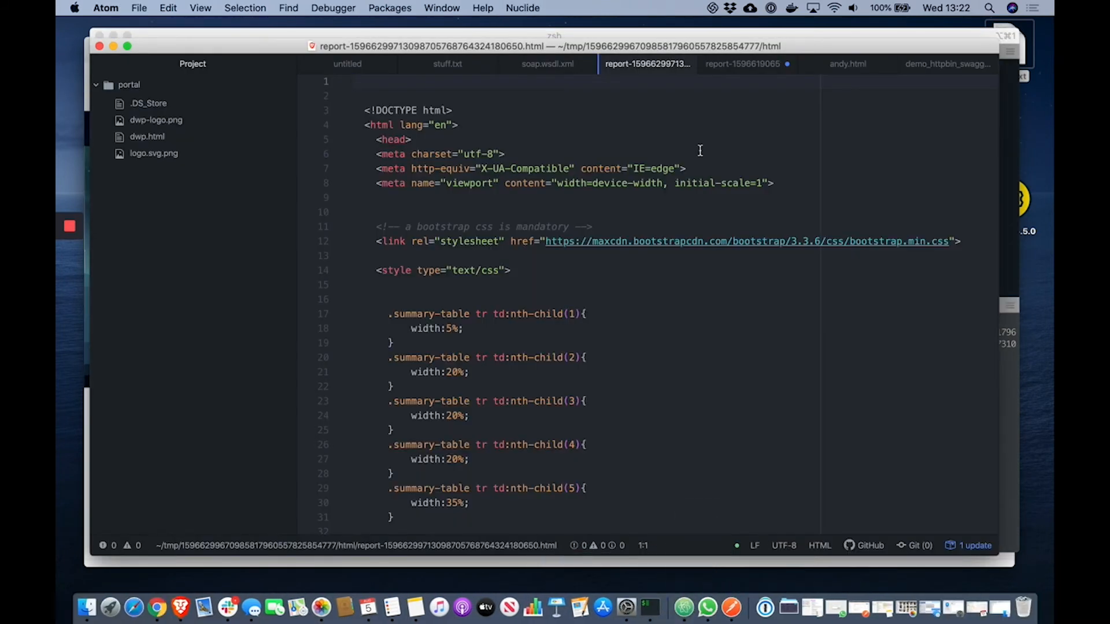
pyautogui.click(857, 65)
pyautogui.click(749, 283)
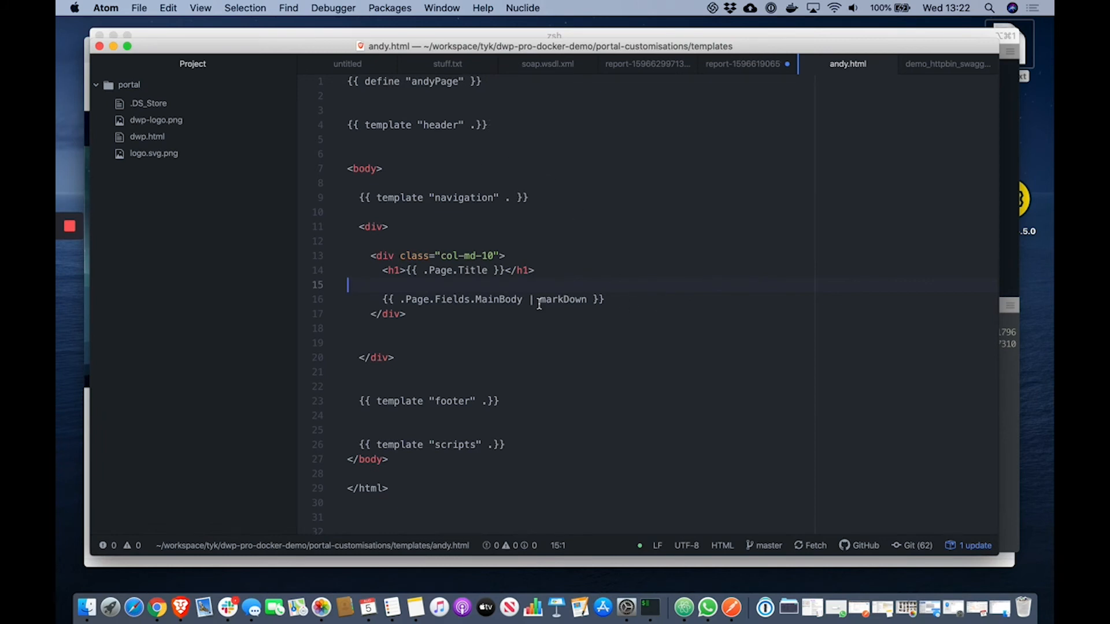
pyautogui.moveTo(614, 300); pyautogui.dragTo(382, 299)
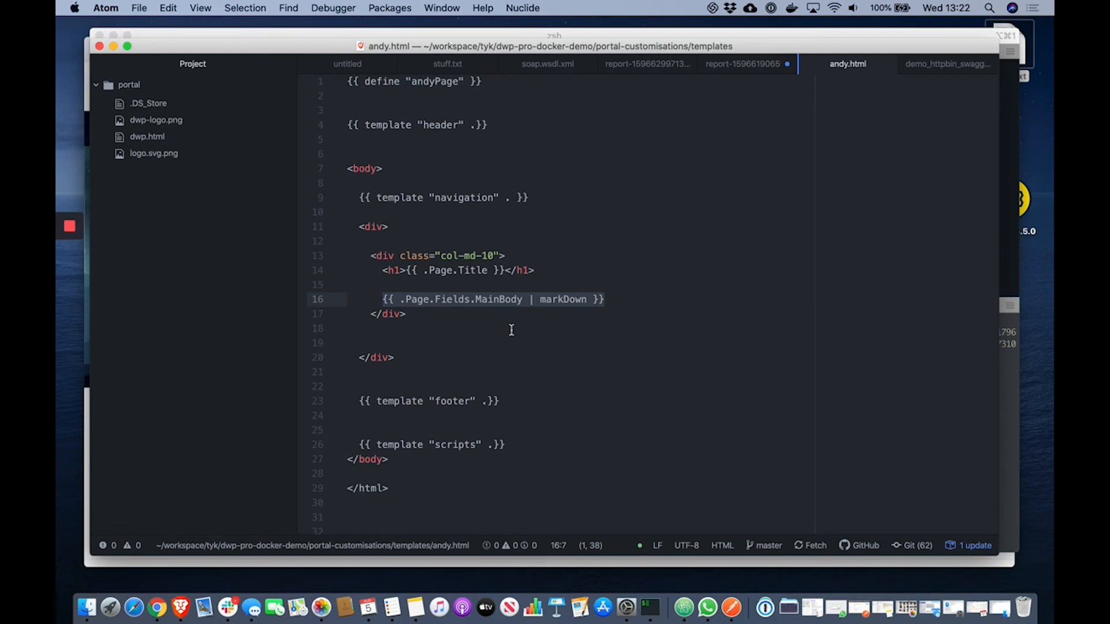
pyautogui.doubleClick(495, 300)
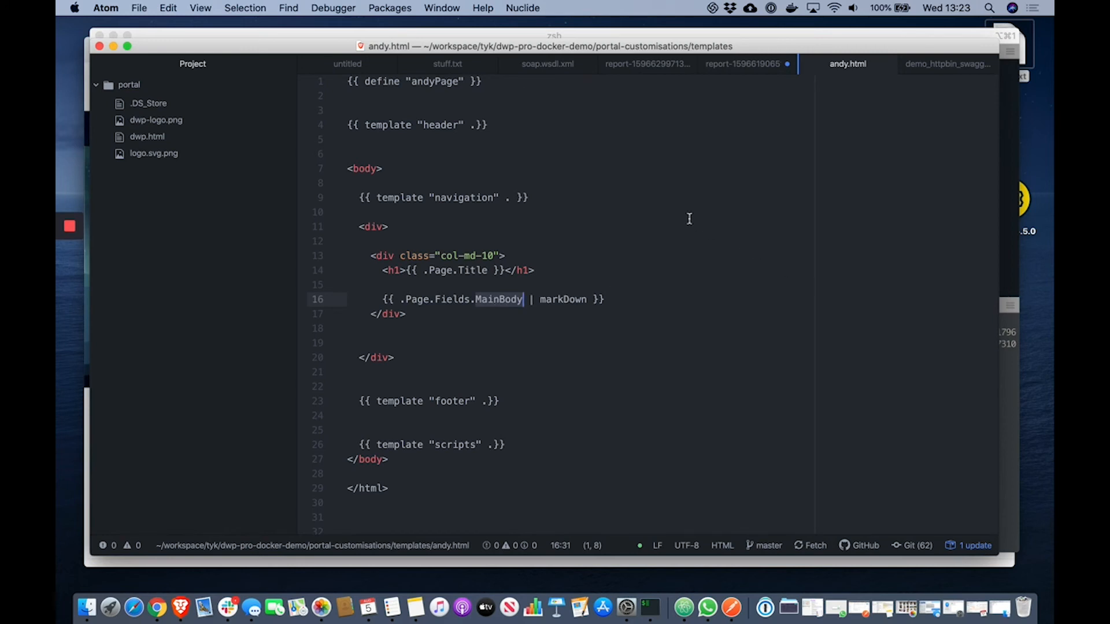
pyautogui.doubleClick(439, 81)
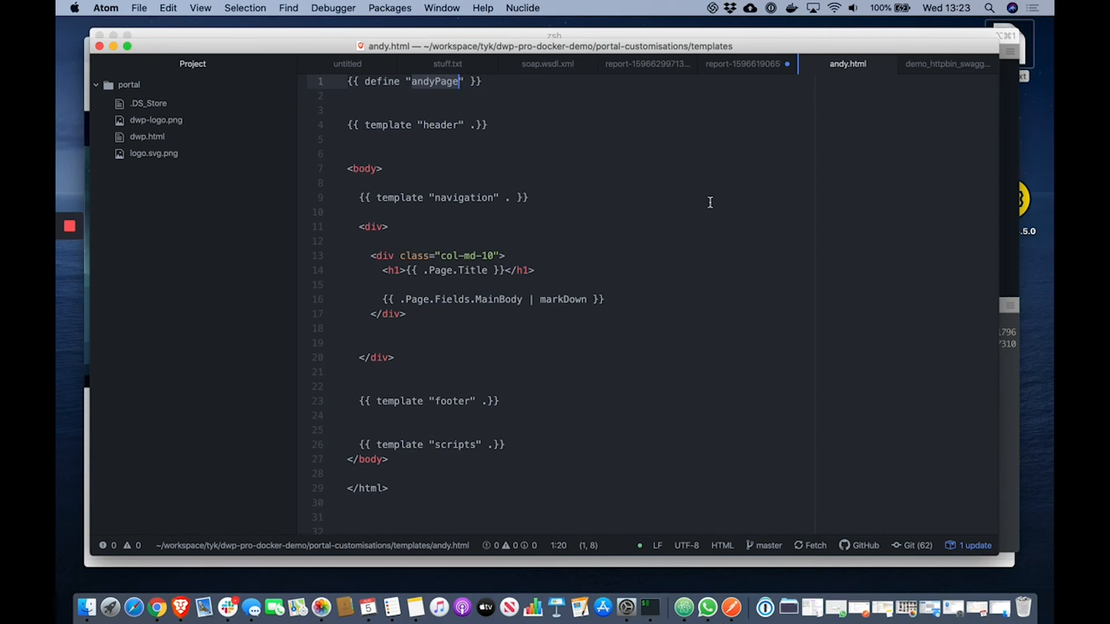
# Switch to Brave and start adding a new portal page in the Tyk Dashboard
pyautogui.press('super+Tab')
pyautogui.press('super+Tab')
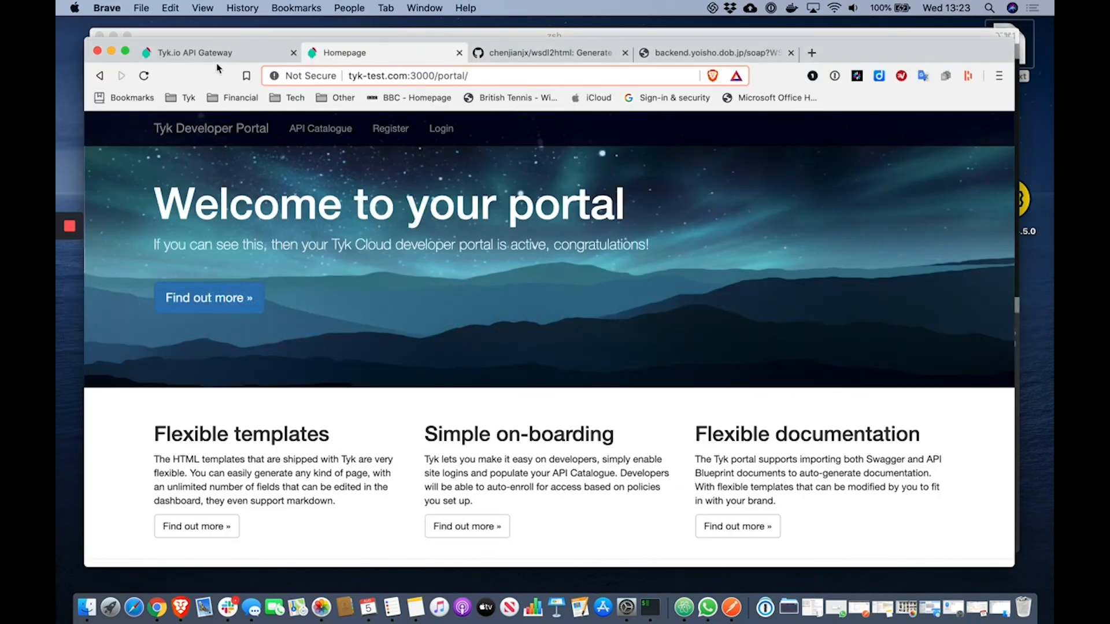
pyautogui.click(208, 53)
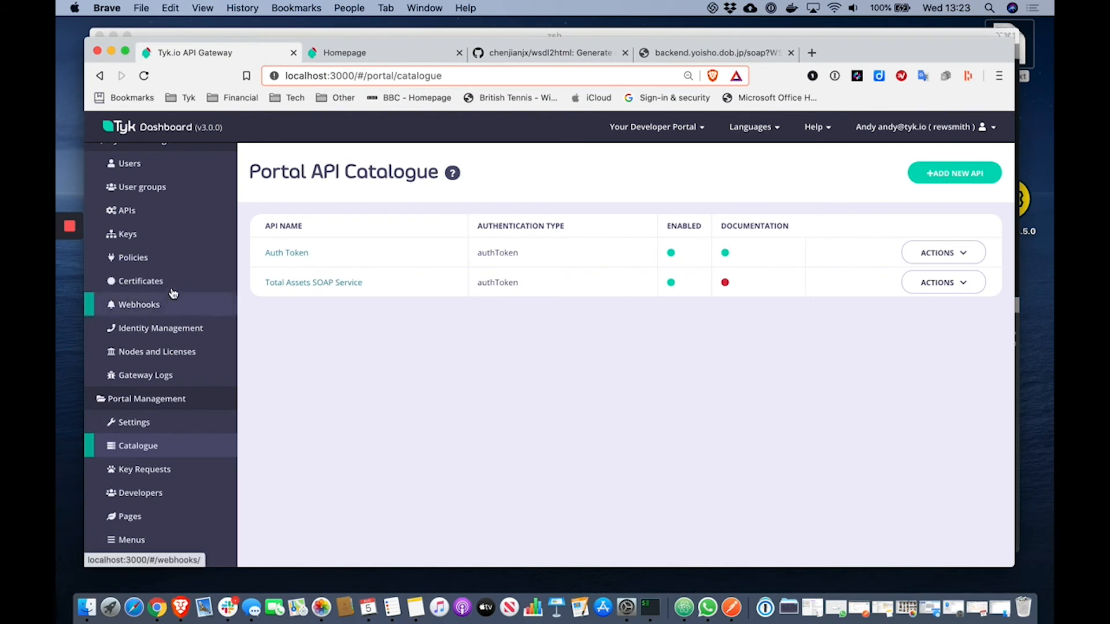
pyautogui.scroll(-1, 185, 448)
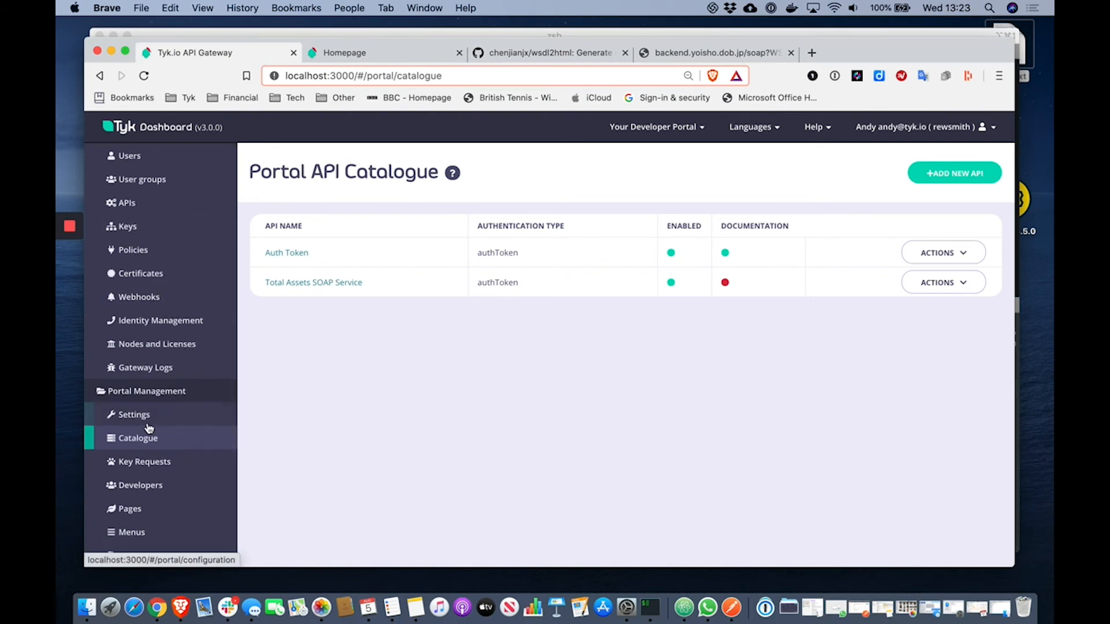
pyautogui.click(130, 510)
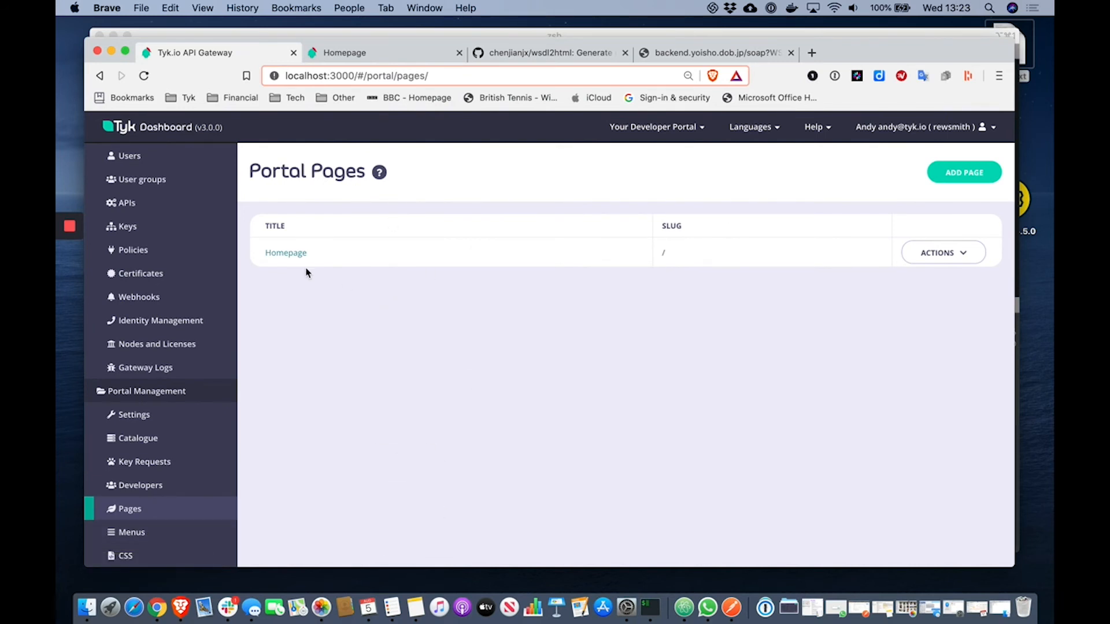
pyautogui.click(964, 172)
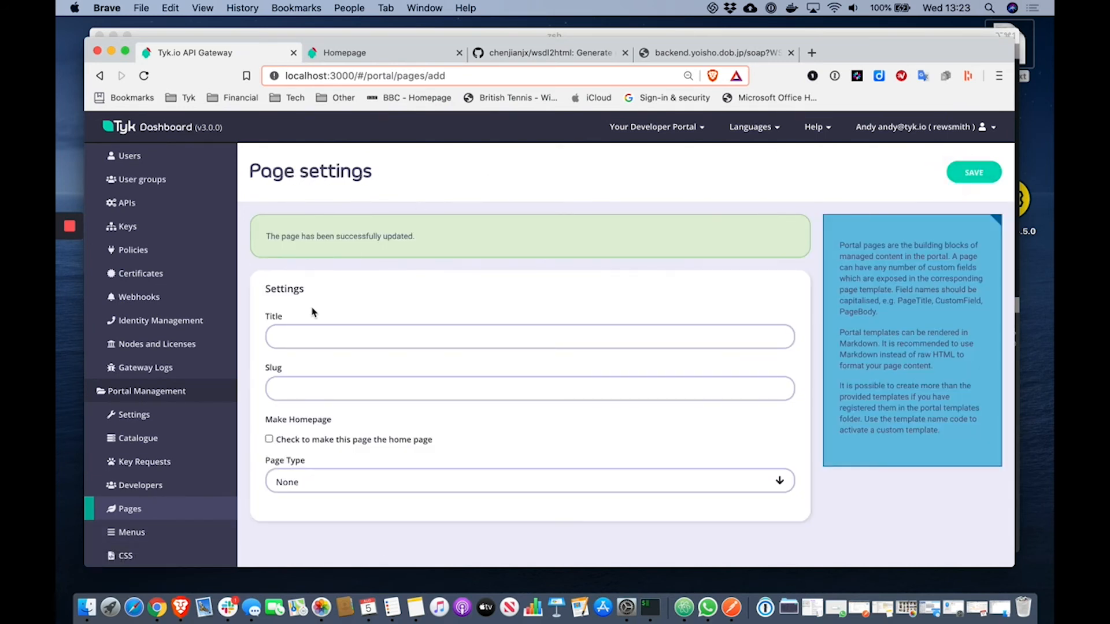
# Title the page TotalAssets, set its slug to total-assets and choose Custom Page Template as the page type
pyautogui.click(292, 335)
pyautogui.write('TotalAssets')
pyautogui.click(306, 391)
pyautogui.write('tot')
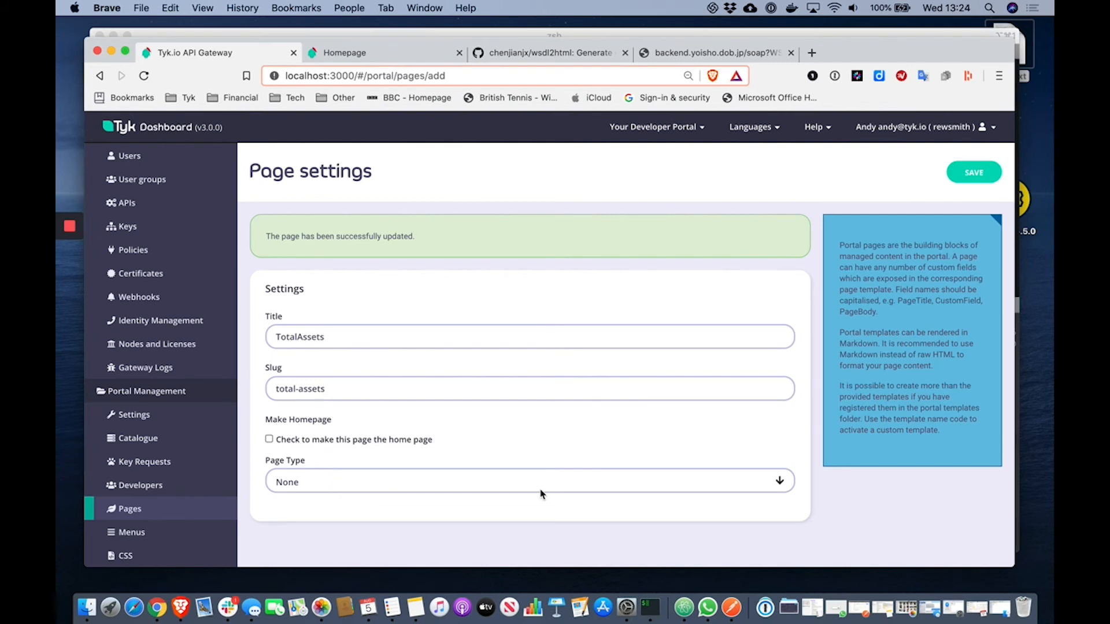
pyautogui.click(679, 489)
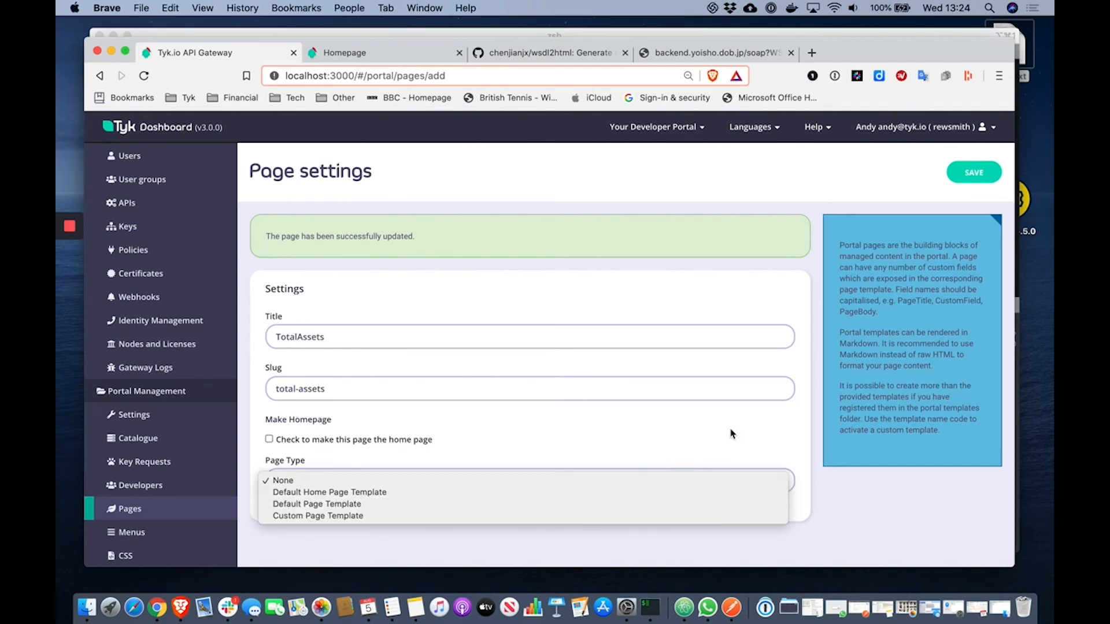
pyautogui.click(315, 517)
# Set the custom template name code to andyPage, checking it against the definition in andy.html in Atom
pyautogui.scroll(-4, 549, 470)
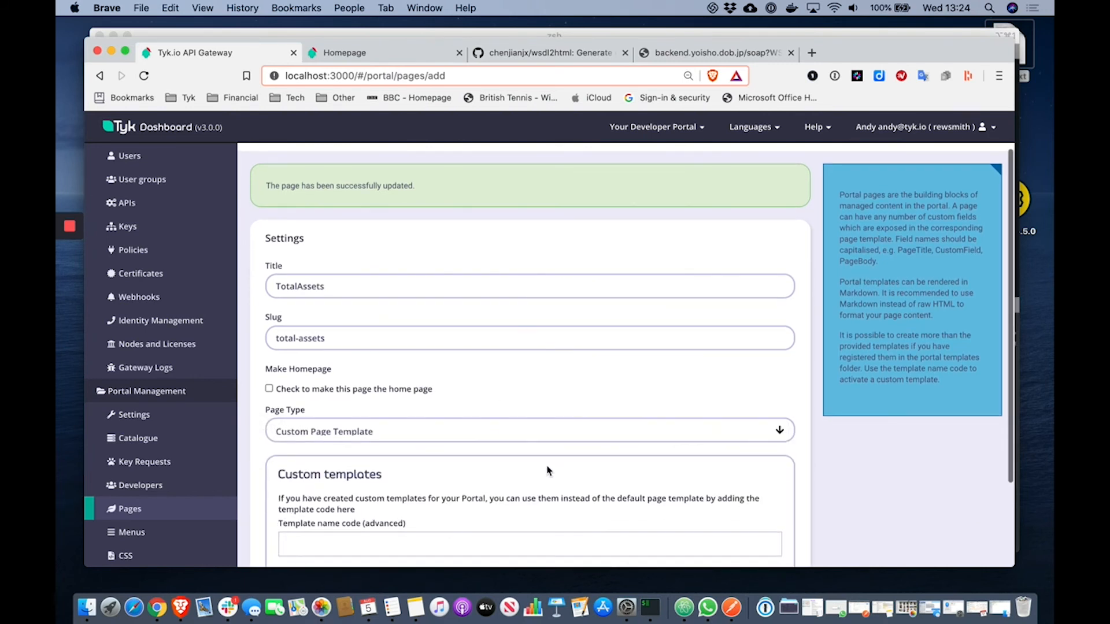
pyautogui.click(363, 488)
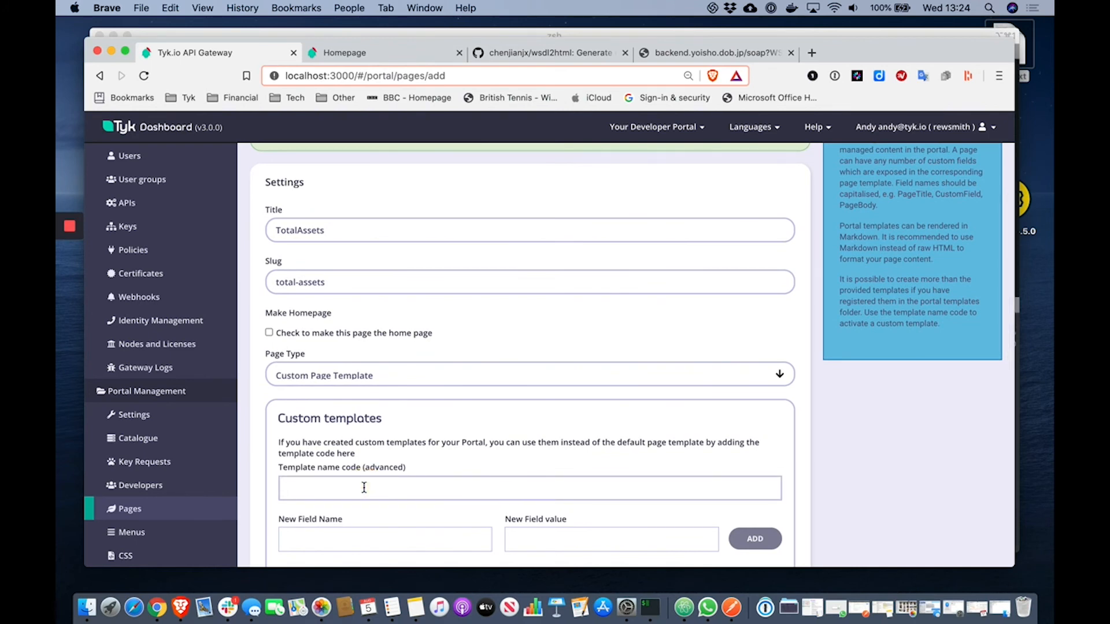
pyautogui.press('super+Tab')
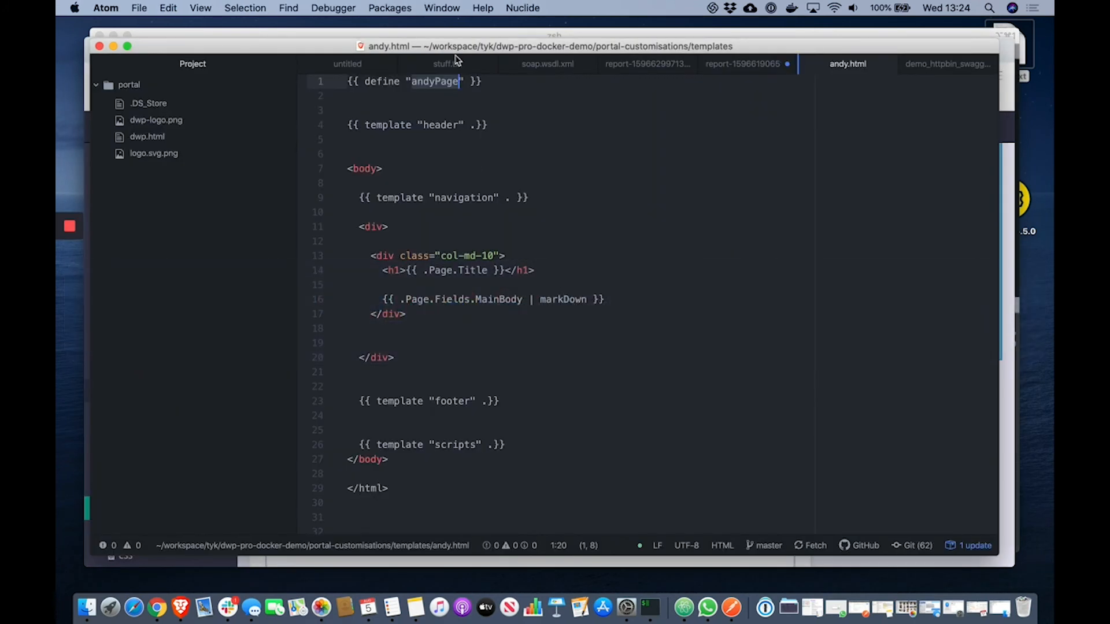
pyautogui.press('super+Tab')
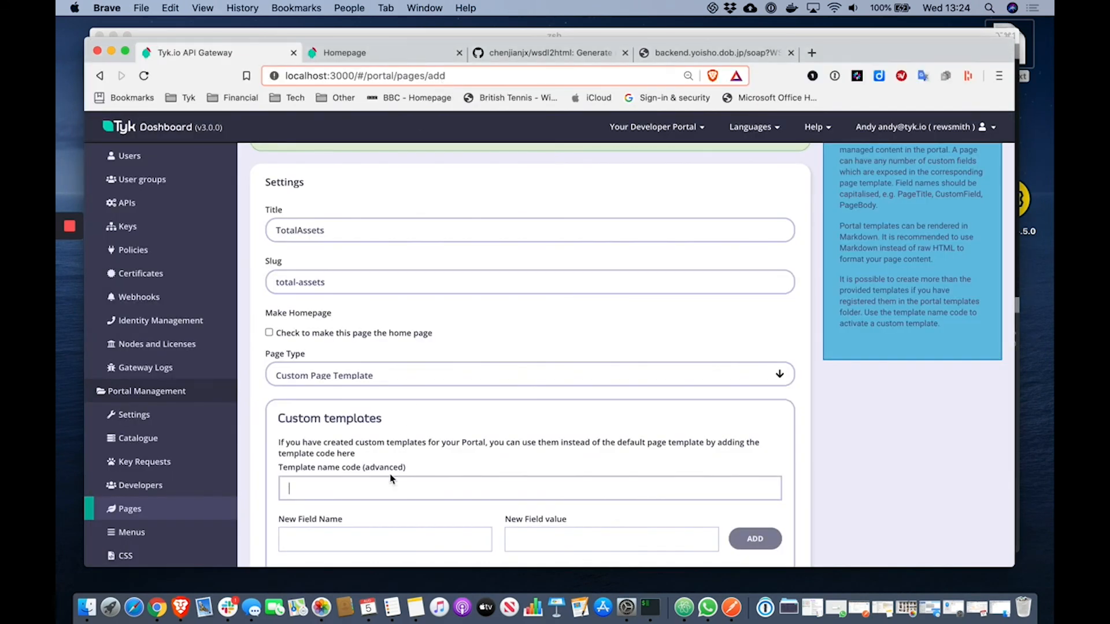
pyautogui.write('andyPage')
# Name the page's new custom field MainBody and get its value ready for entry
pyautogui.scroll(-2, 470, 510)
pyautogui.click(344, 486)
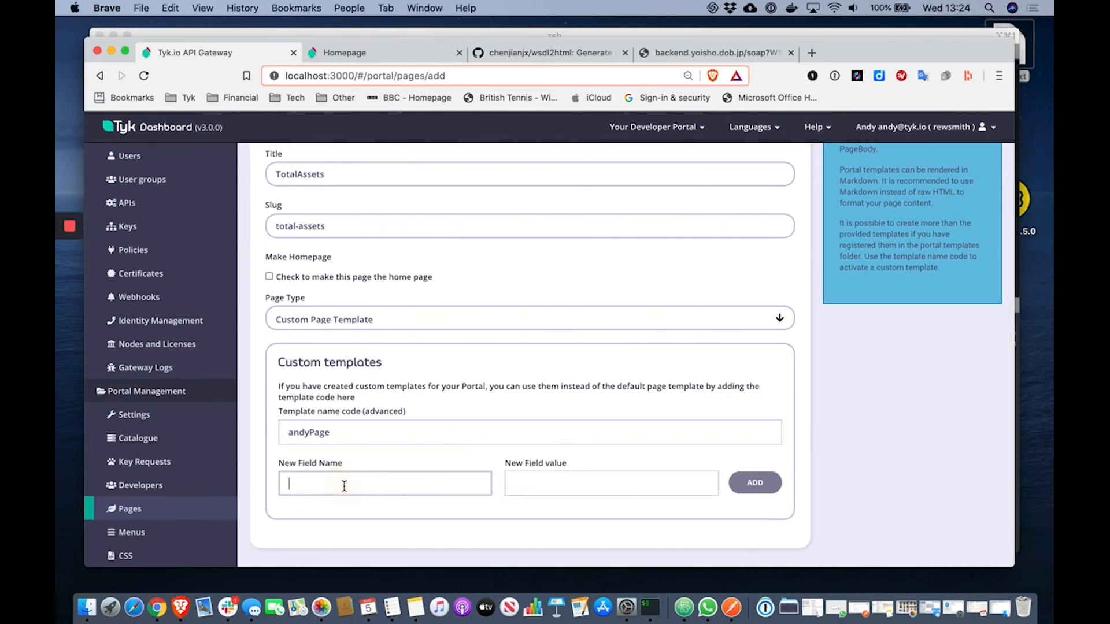
pyautogui.write('MainBody')
pyautogui.click(586, 484)
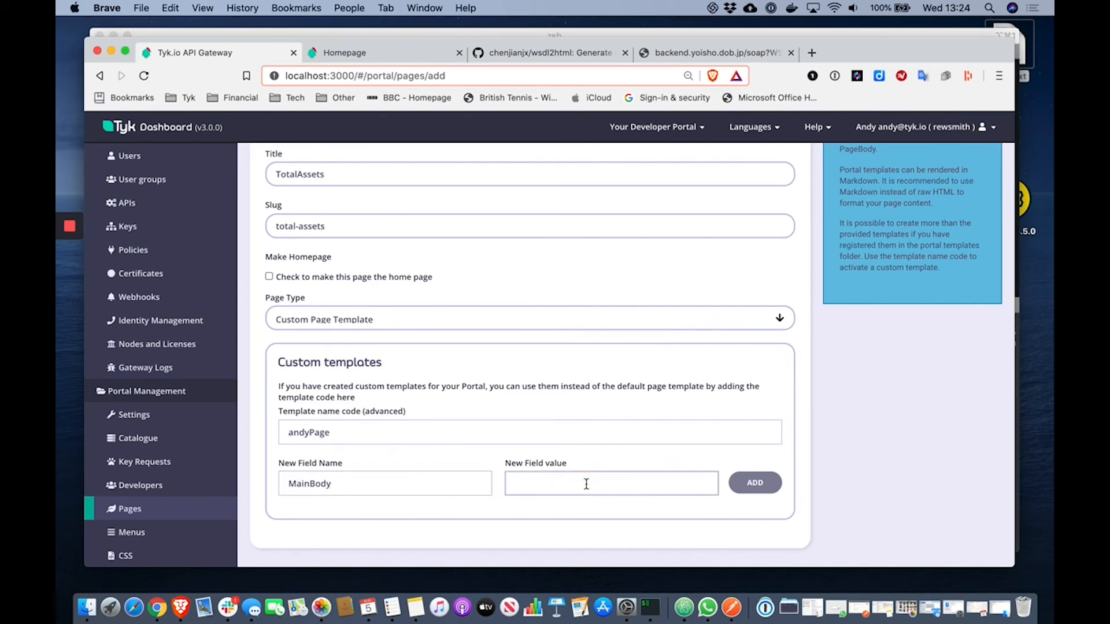
pyautogui.press('super+Tab')
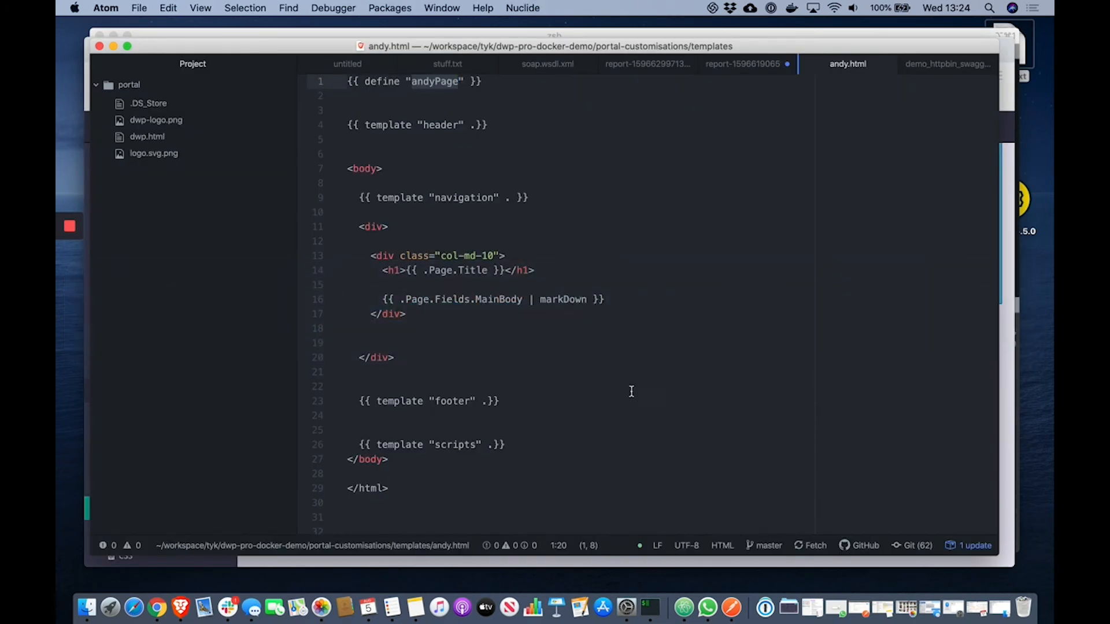
pyautogui.click(750, 71)
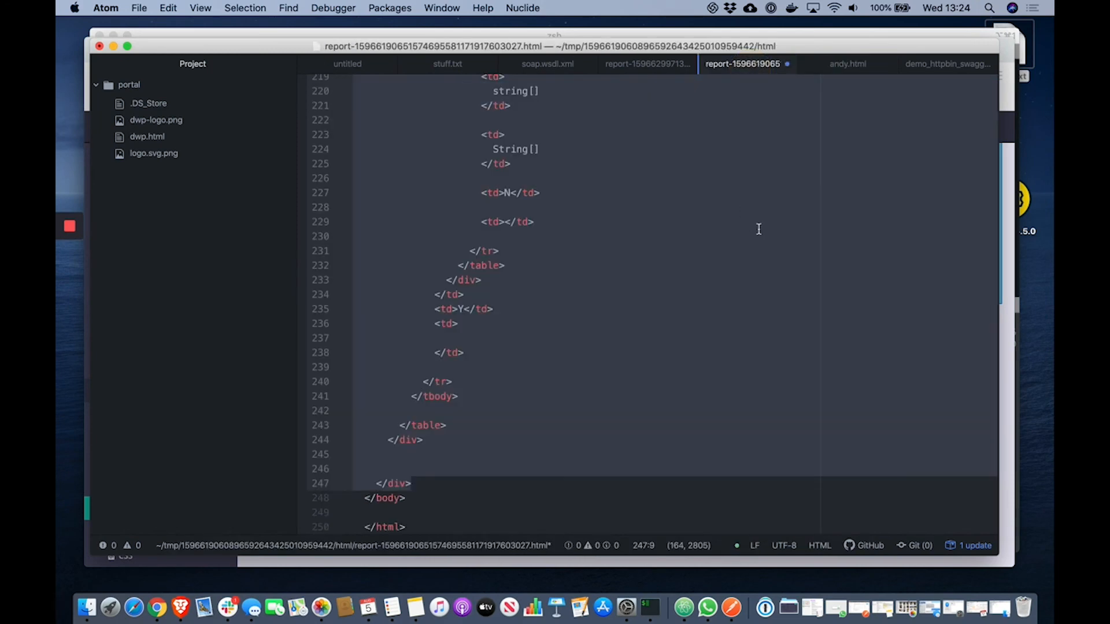
pyautogui.scroll(6, 719, 210)
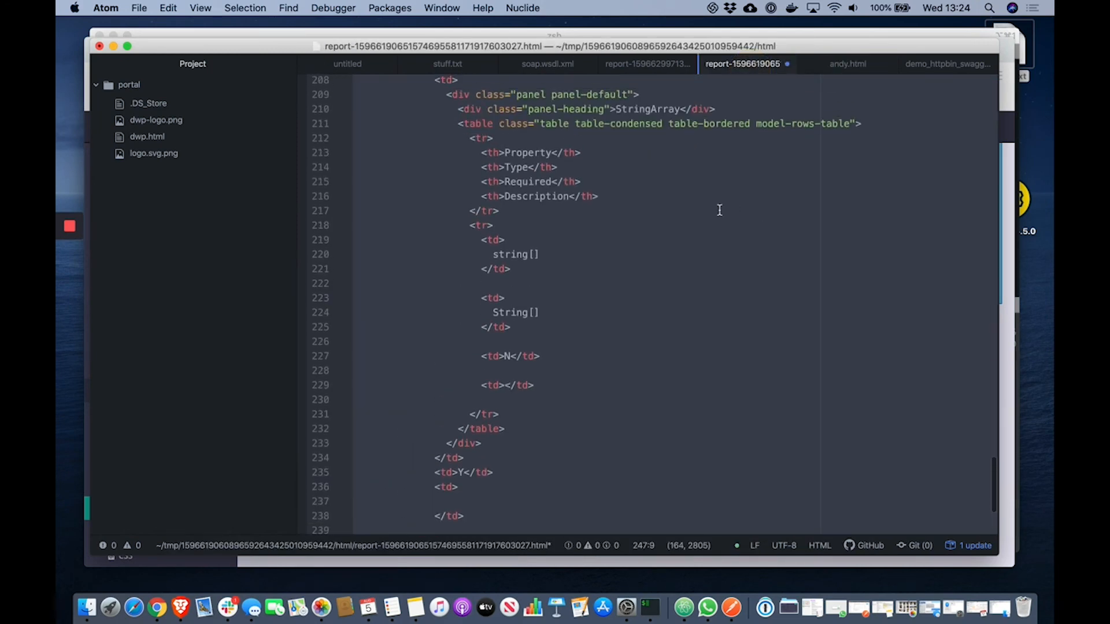
pyautogui.scroll(18, 719, 210)
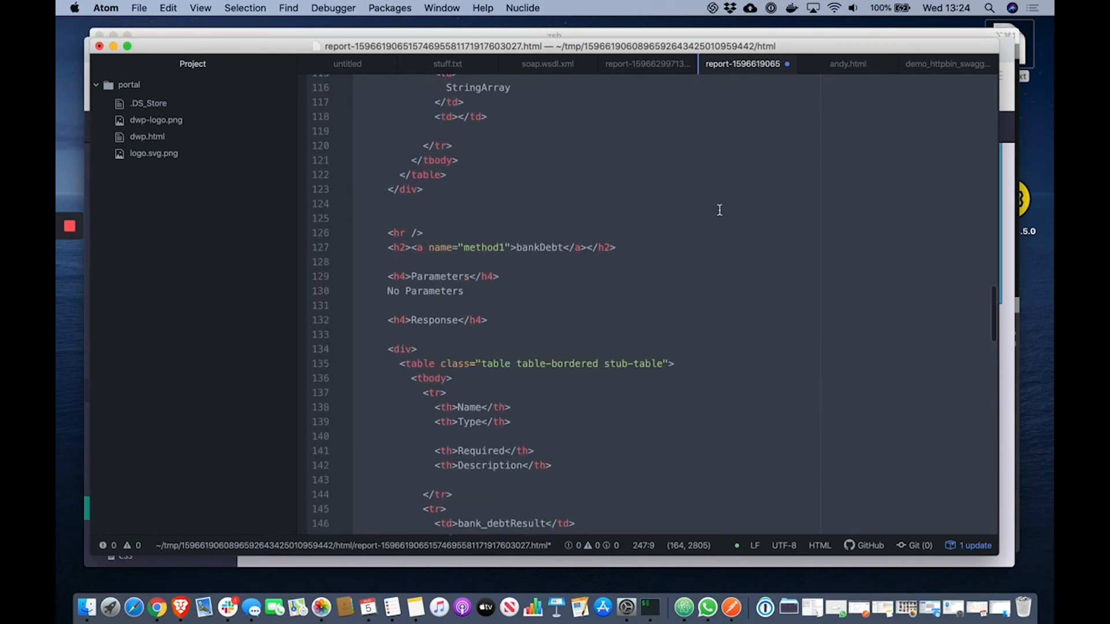
pyautogui.scroll(10, 719, 209)
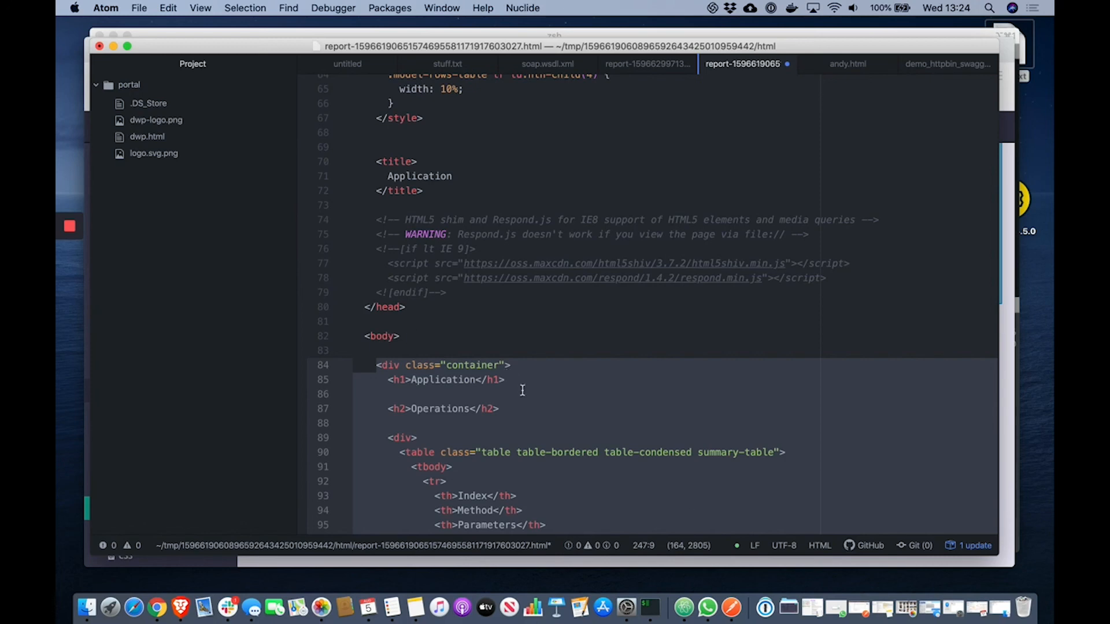
# Back in Brave, paste the report's container markup as the MainBody value, add the field and save the page
pyautogui.press('super+Tab')
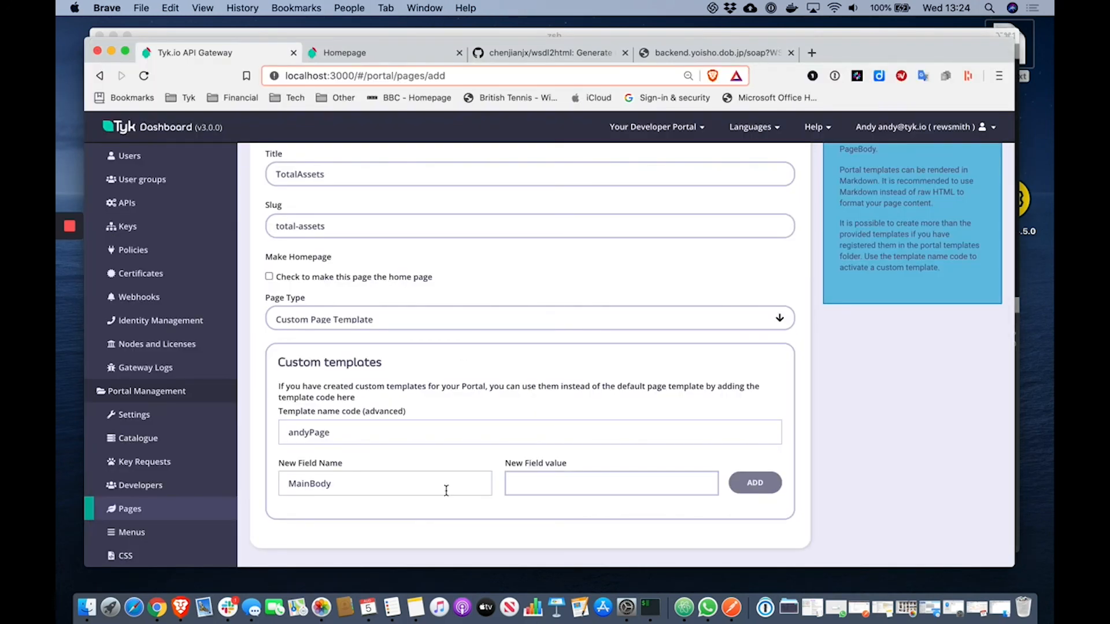
pyautogui.press('super+v')
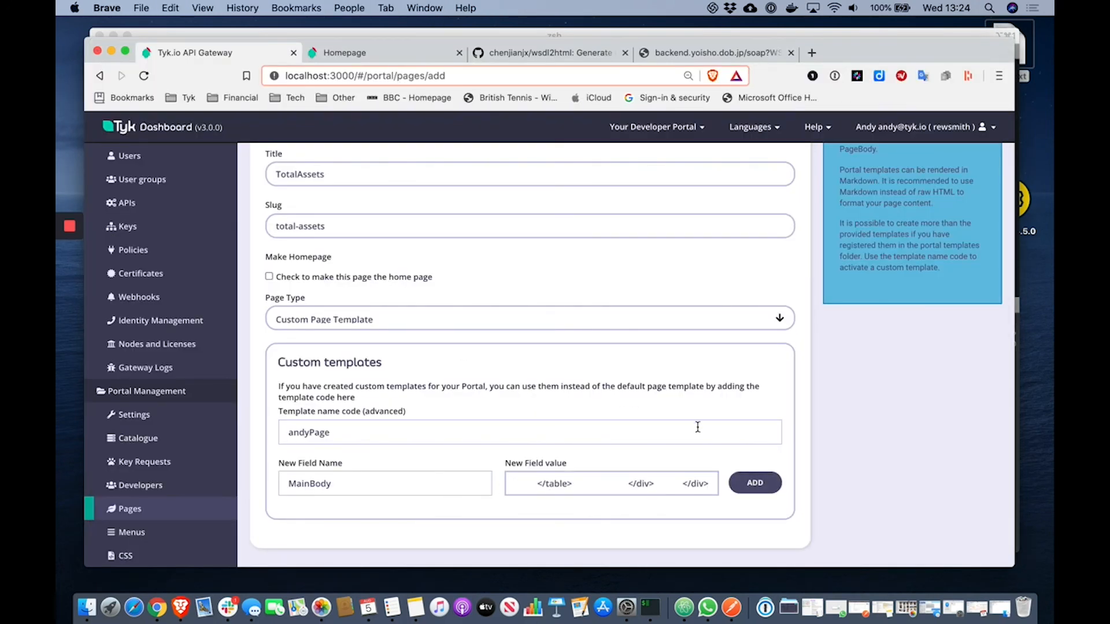
pyautogui.click(753, 482)
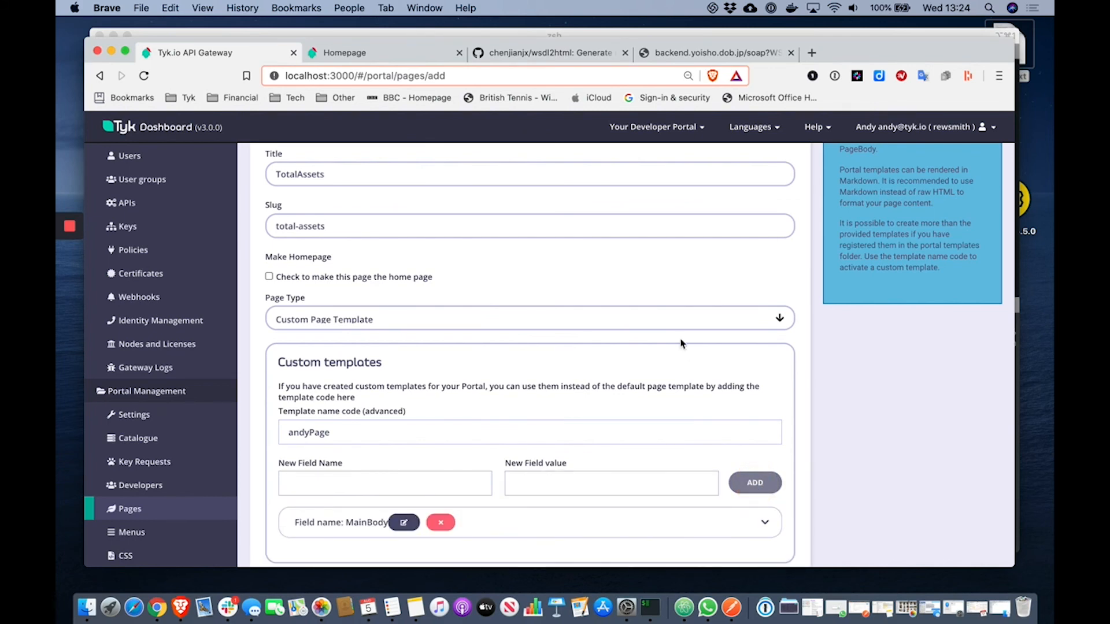
pyautogui.scroll(5, 680, 343)
pyautogui.click(988, 174)
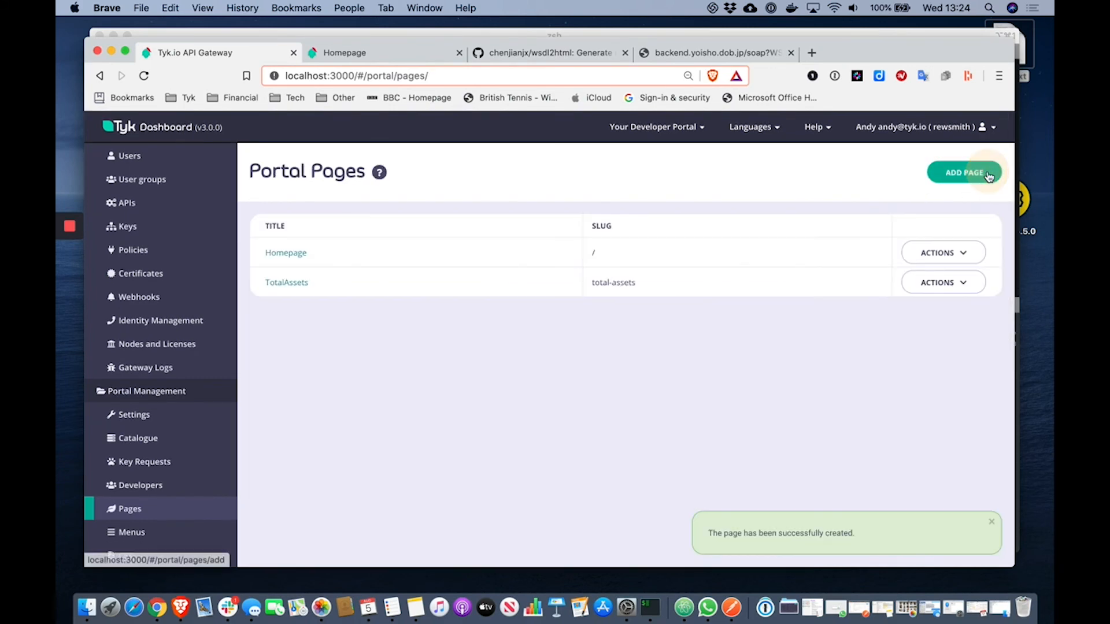
# Open the developer portal's total-assets page to view the published SOAP documentation
pyautogui.click(333, 53)
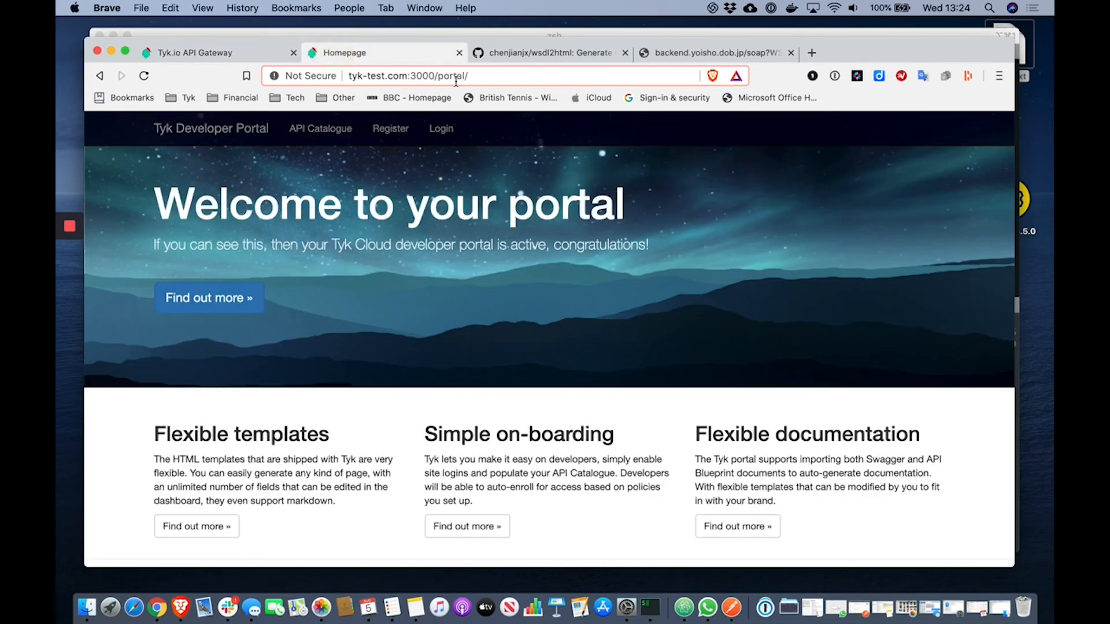
pyautogui.click(478, 79)
pyautogui.press('Left')
pyautogui.write('www.')
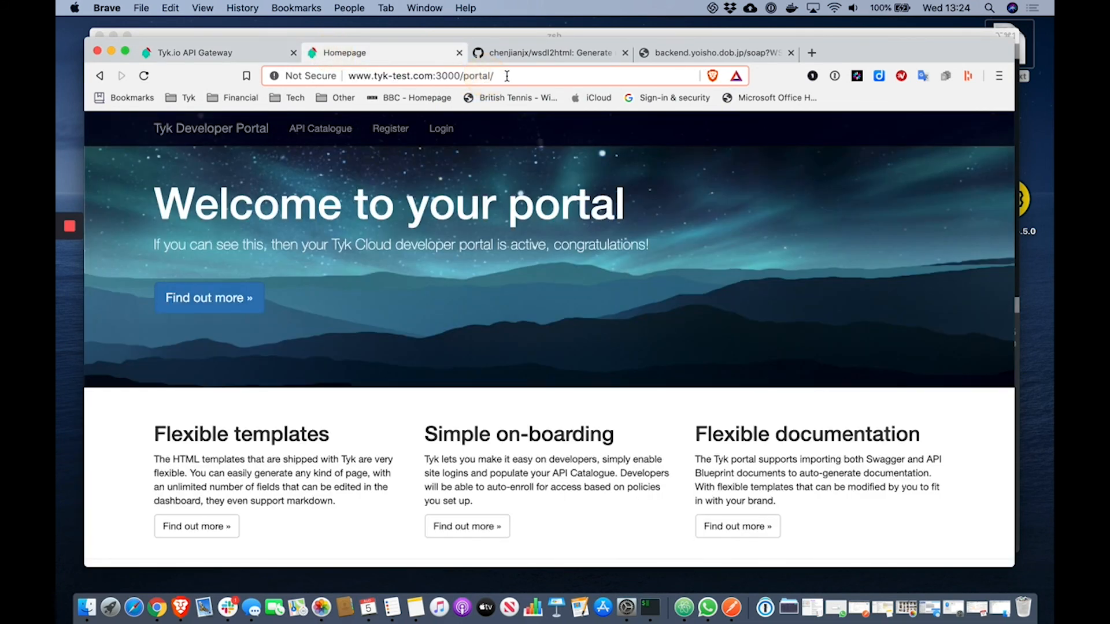
pyautogui.write('tot')
pyautogui.press('Return')
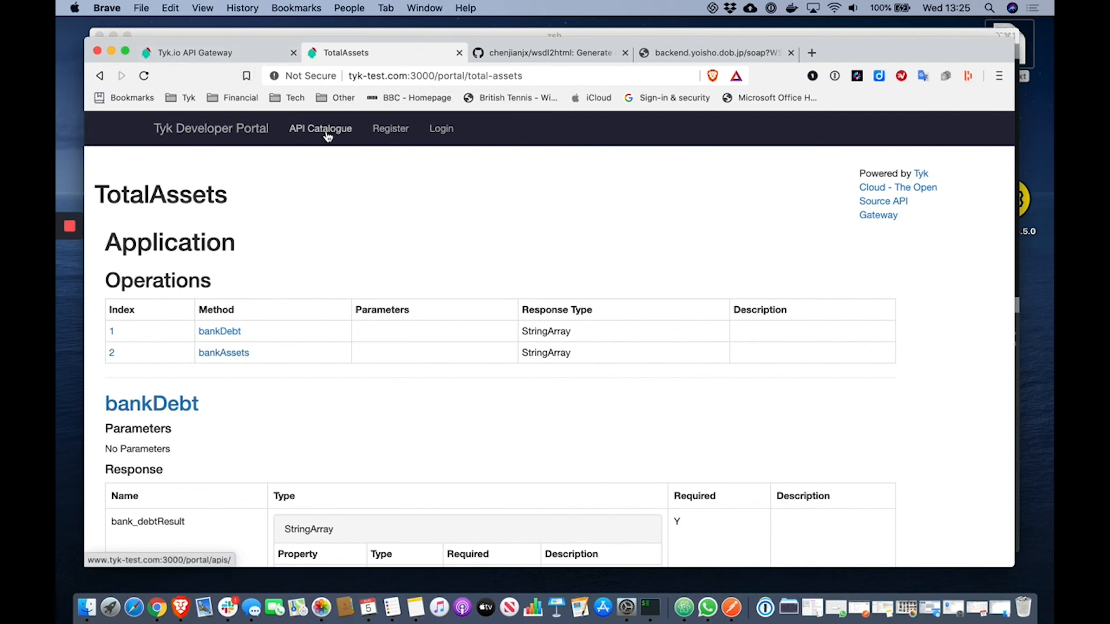
# Open the Total Assets SOAP Service entry from the Tyk Dashboard's portal catalogue for editing
pyautogui.click(209, 52)
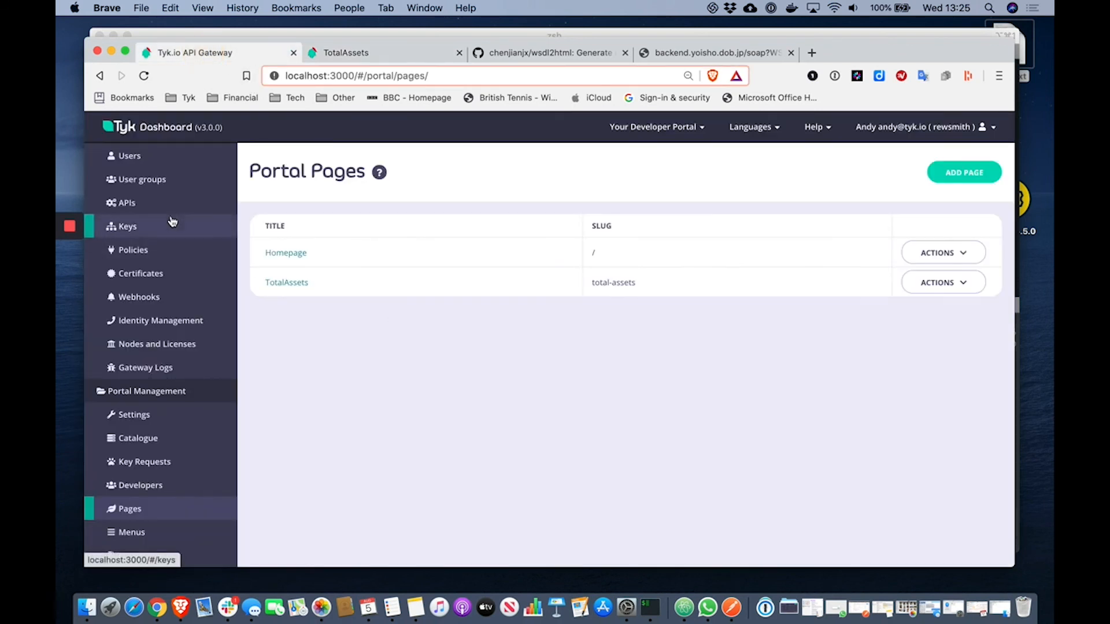
pyautogui.click(157, 438)
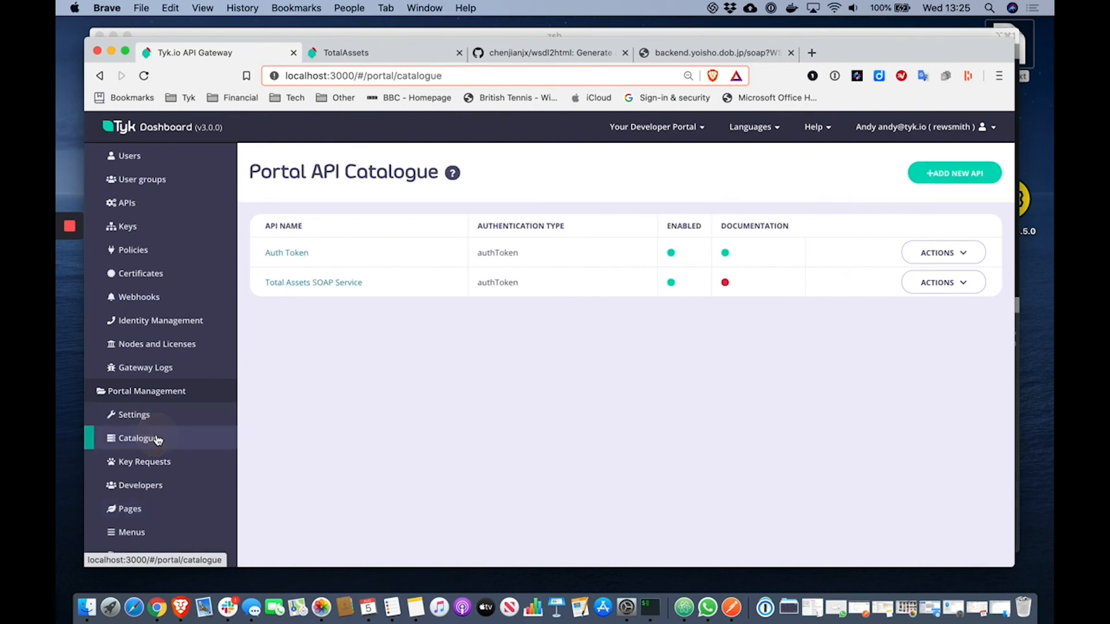
pyautogui.click(339, 288)
# Replace the WSDL text in the API entry's detailed description with a markdown link labelled "Total Assets SOAP"
pyautogui.scroll(-6, 635, 364)
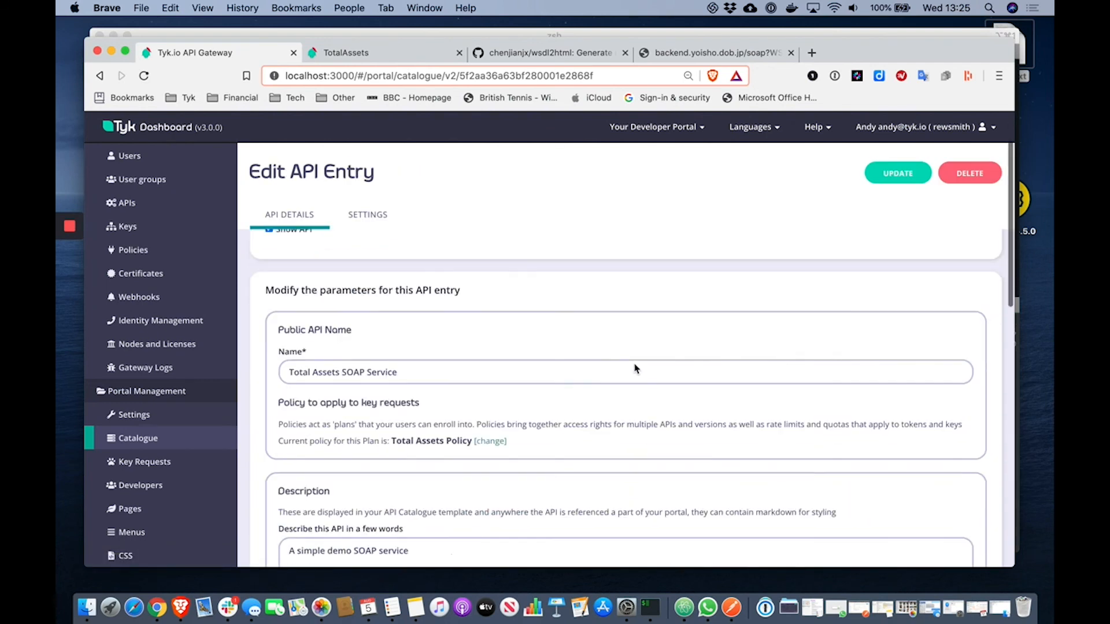
pyautogui.scroll(-3, 634, 363)
pyautogui.click(598, 350)
pyautogui.press('super+a')
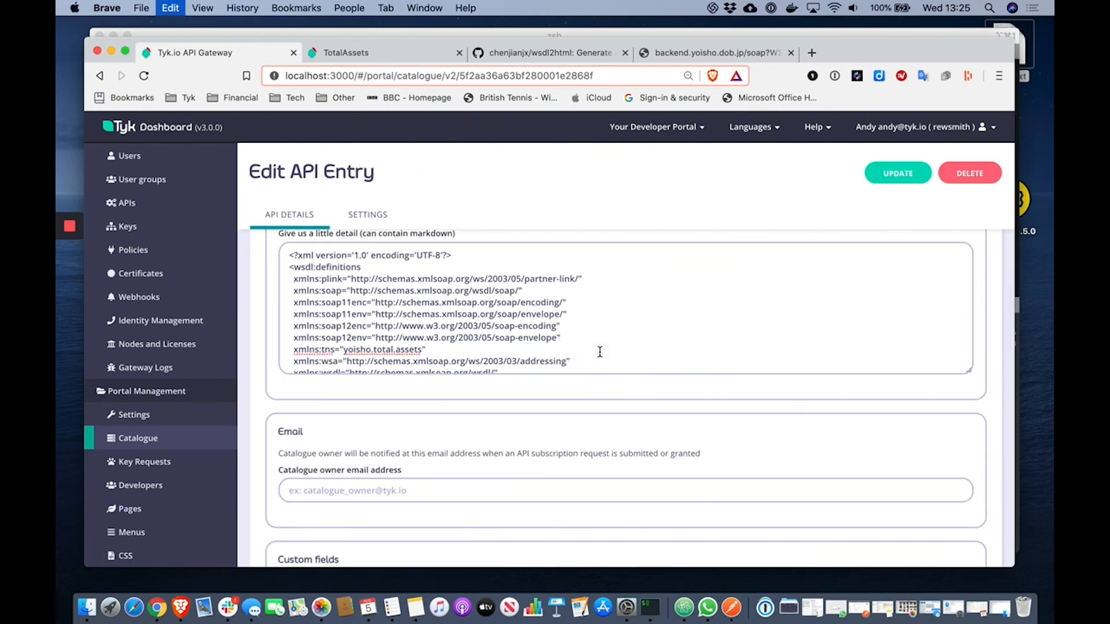
pyautogui.press('BackSpace')
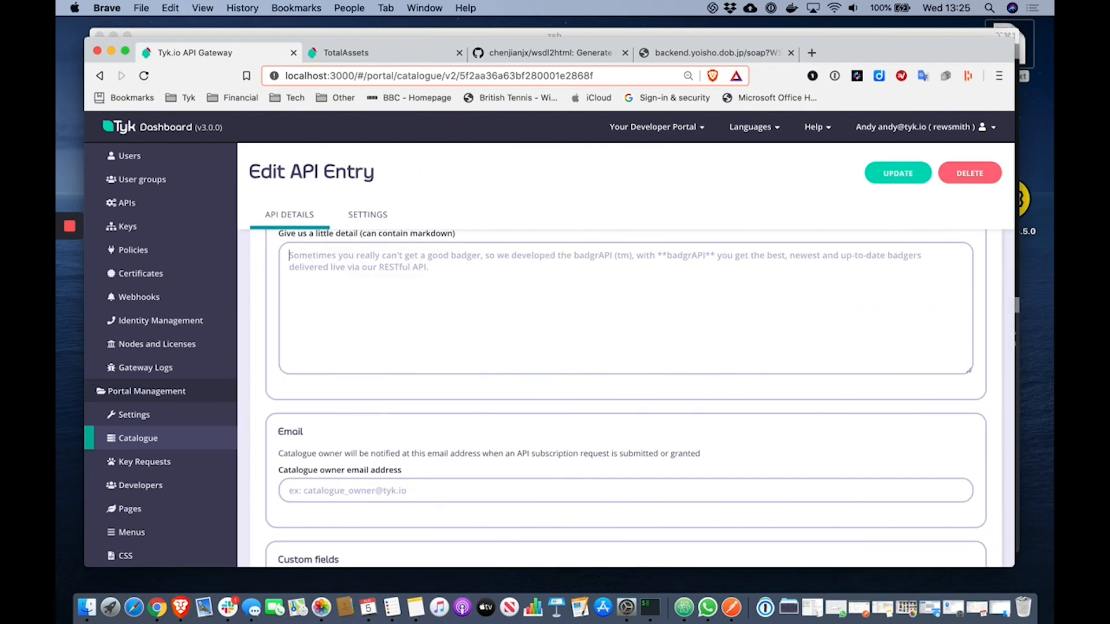
pyautogui.write('[]')
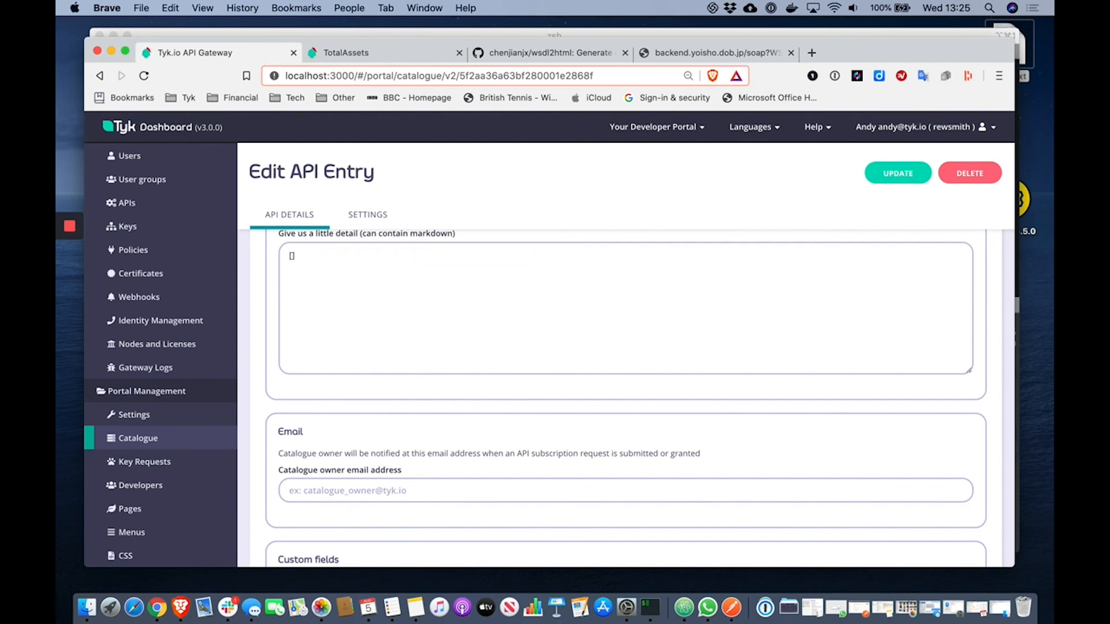
pyautogui.write('Total Assets SOAP')
pyautogui.click(555, 259)
pyautogui.click(371, 52)
pyautogui.click(450, 75)
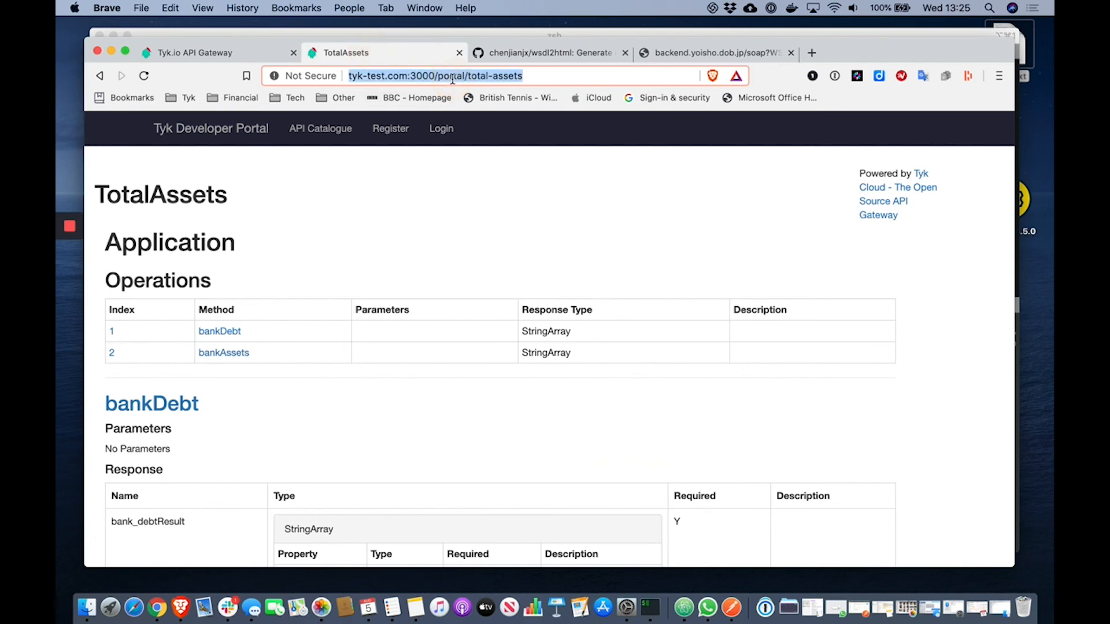
pyautogui.click(243, 54)
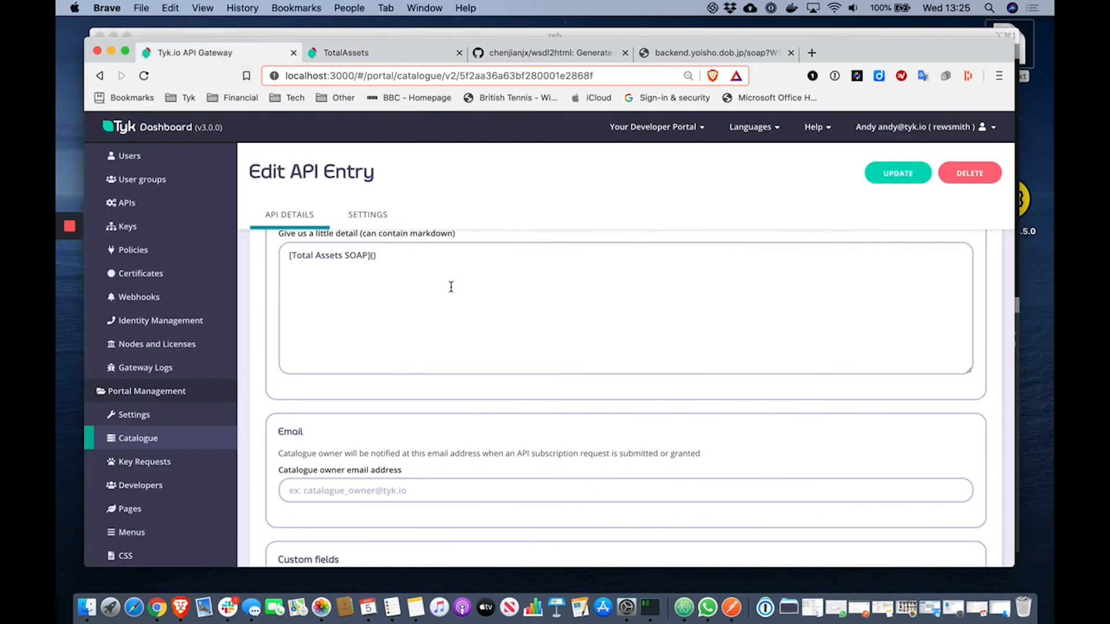
pyautogui.write('(http://www.tyk-test.com:3000/portal/total-assets)')
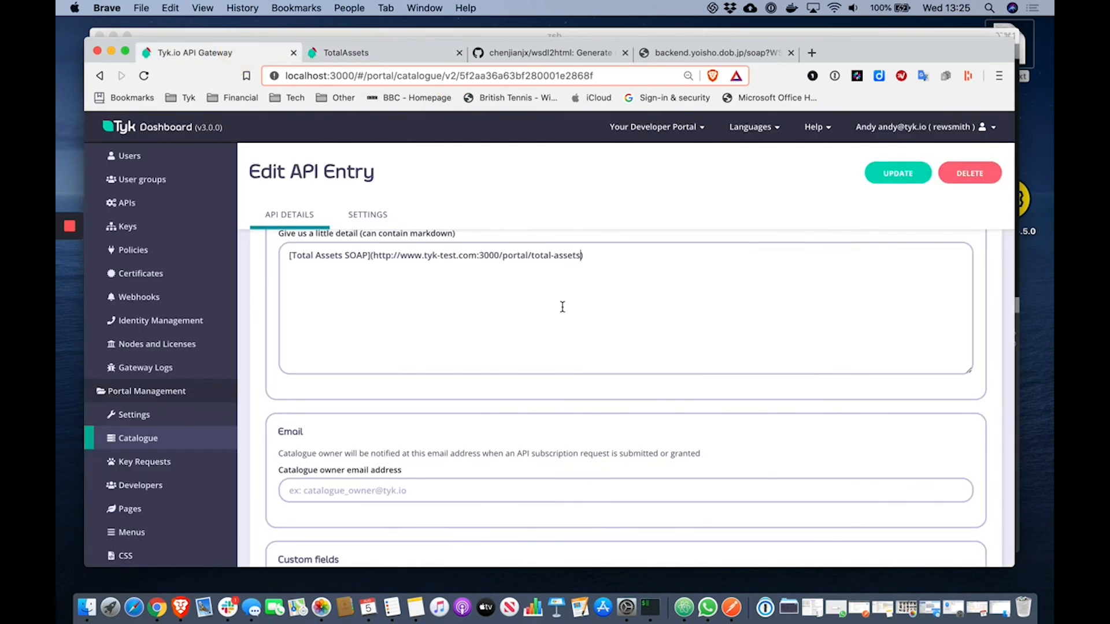
pyautogui.click(896, 173)
# Open the developer portal's API Catalogue and follow the Total Assets SOAP link to the documentation page
pyautogui.click(335, 52)
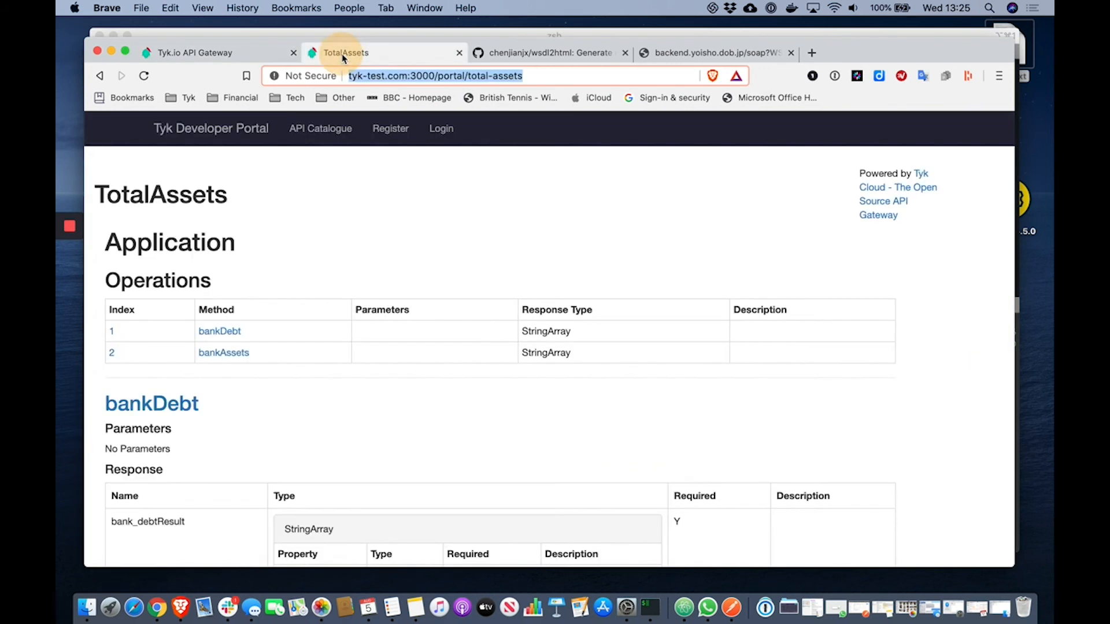
pyautogui.click(320, 128)
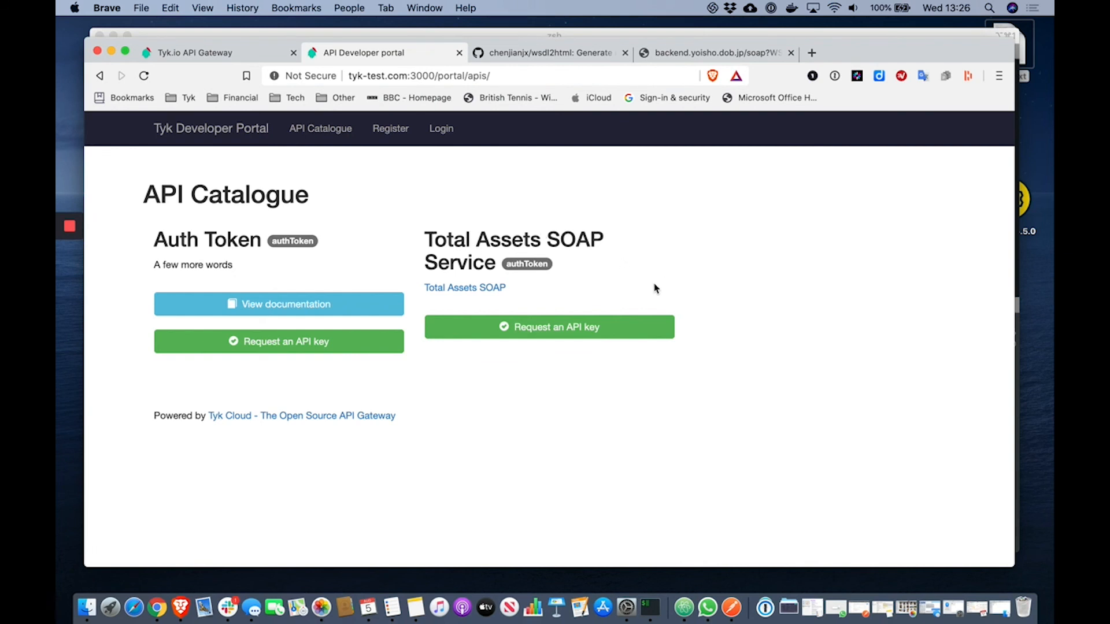
pyautogui.click(480, 289)
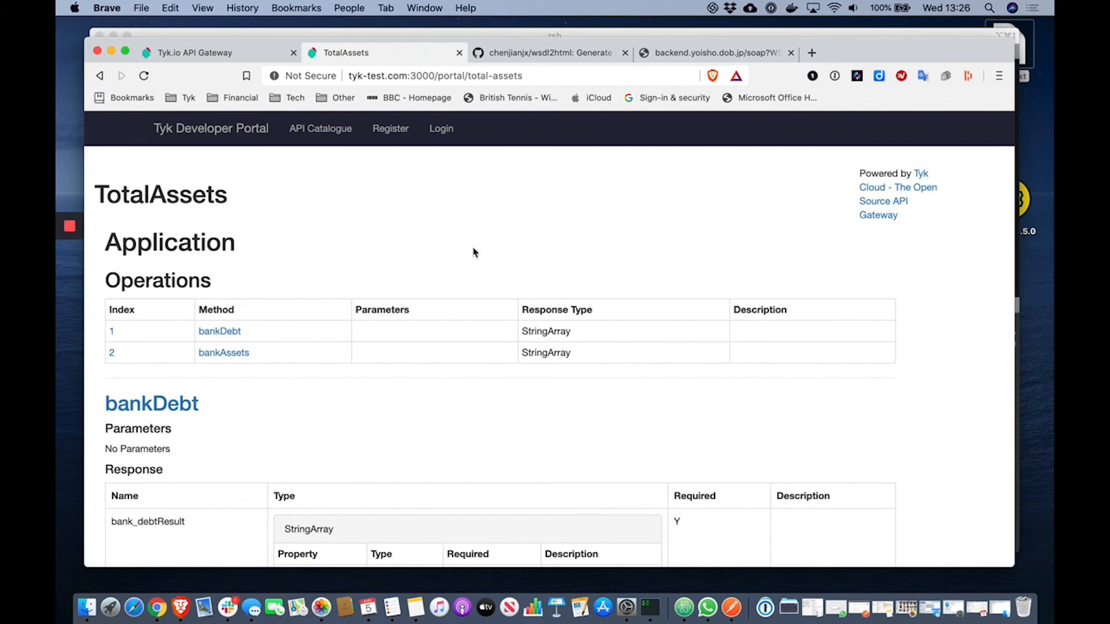
pyautogui.click(69, 227)
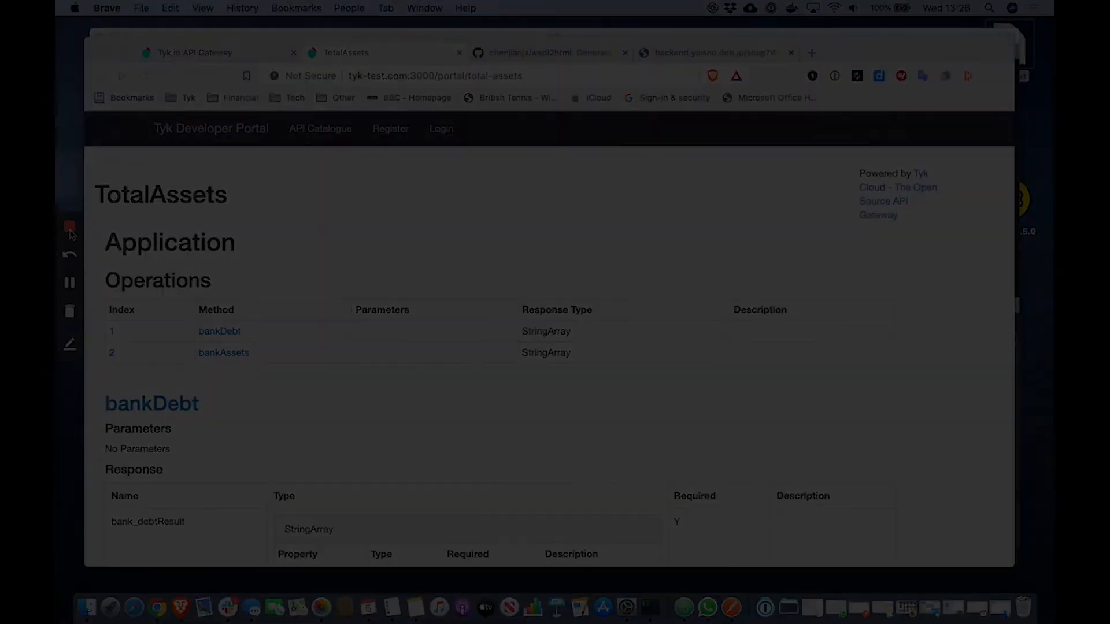